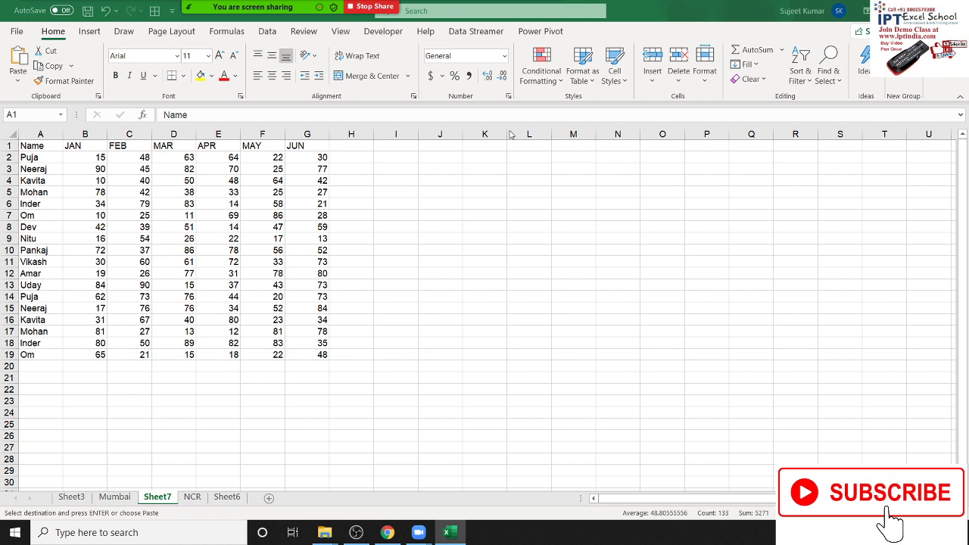
Step: Paste the copied table back in place on Sheet7 and start a new blank workbook
{"action": "key", "text": "ctrl+v"}
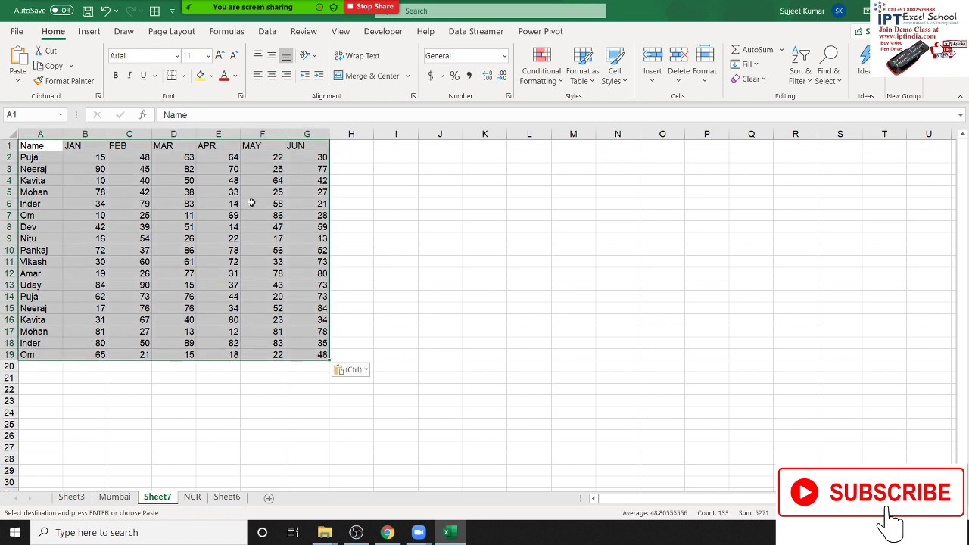
{"action": "left_click", "coordinate": [290, 206]}
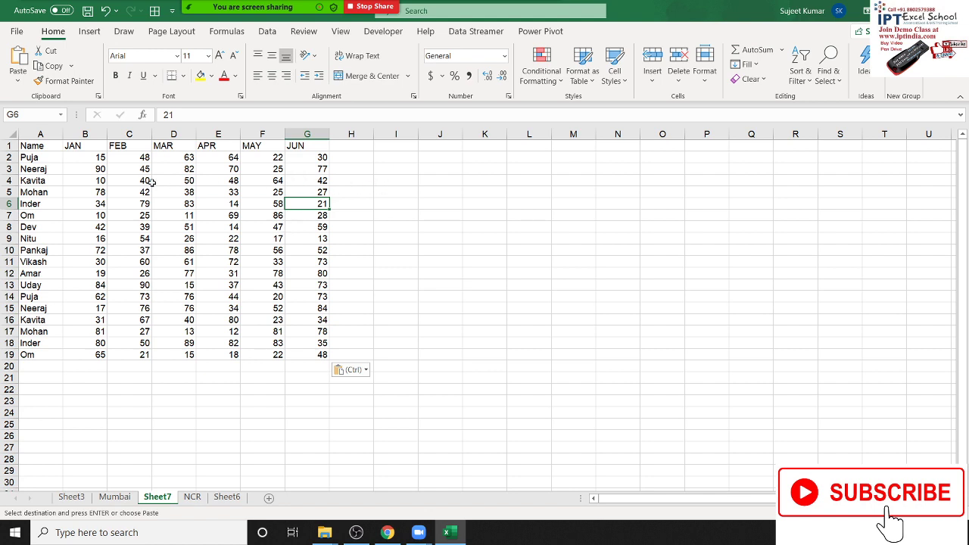
{"action": "left_click", "coordinate": [251, 500]}
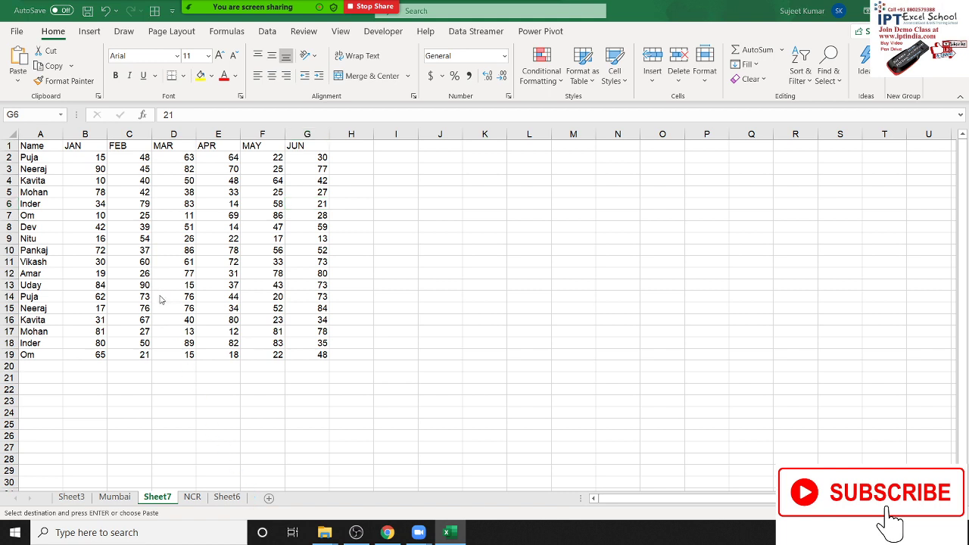
{"action": "key", "text": "ctrl+n"}
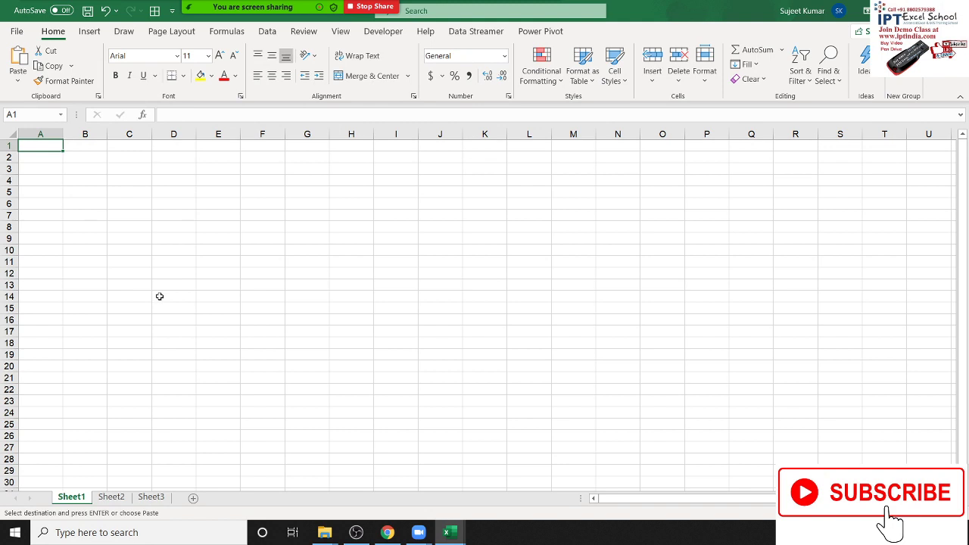
Step: Enter the heading Date in A1 and today's date 5/22/2020 in B1 on Sheet1
{"action": "type", "text": "dATE"}
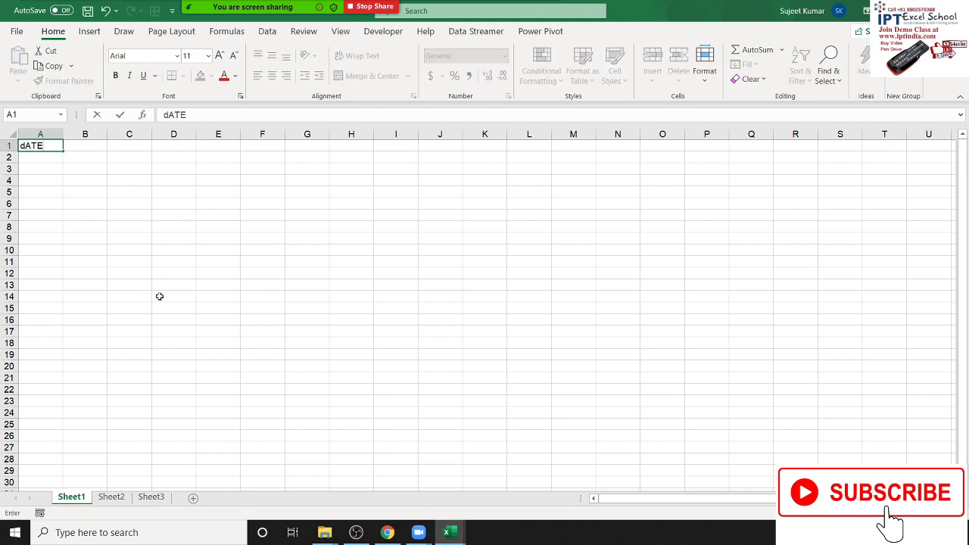
{"action": "key", "text": "Tab"}
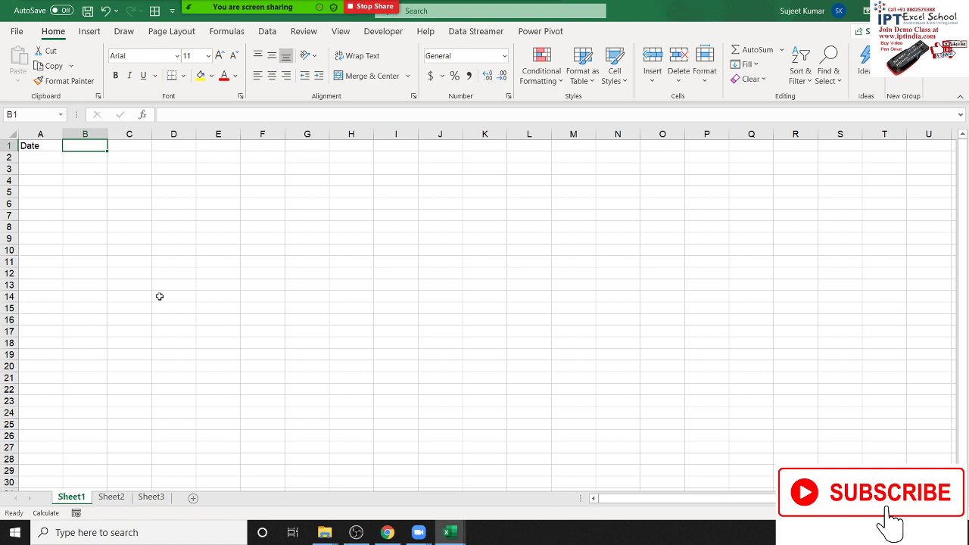
{"action": "type", "text": "T"}
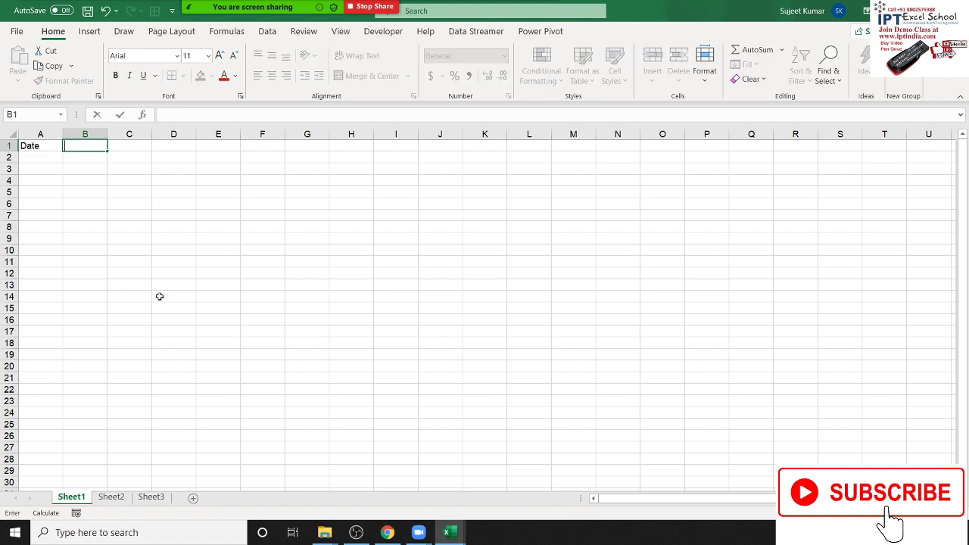
{"action": "key", "text": "ctrl+semicolon"}
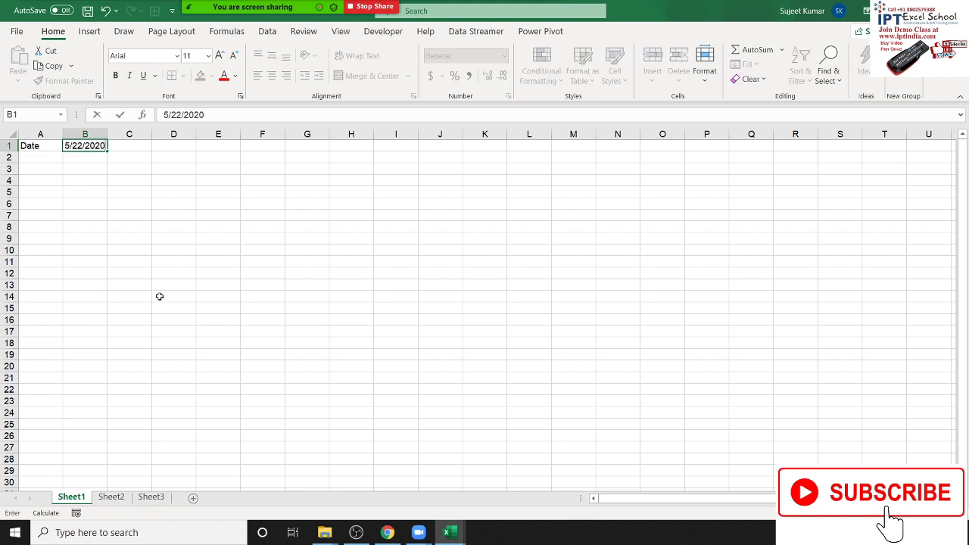
{"action": "key", "text": "Return"}
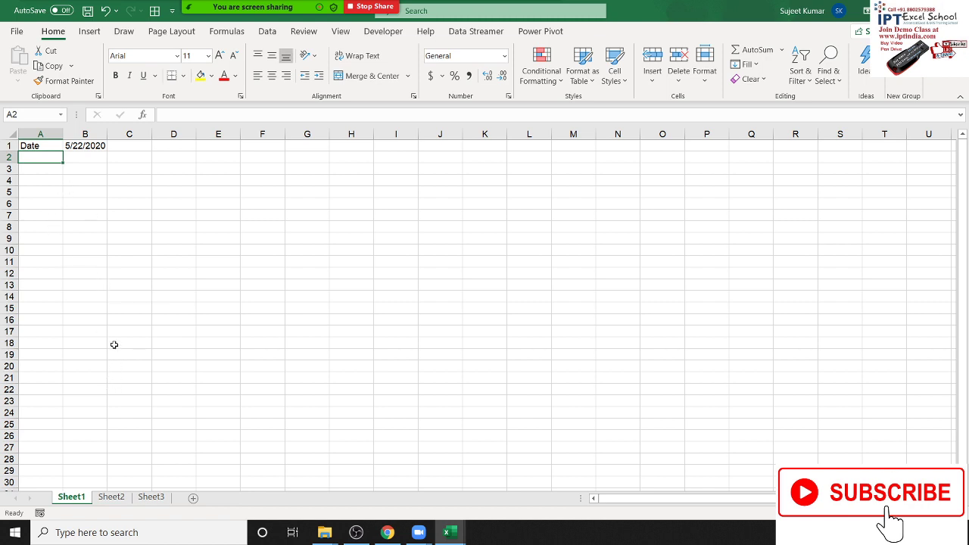
{"action": "left_click", "coordinate": [112, 496]}
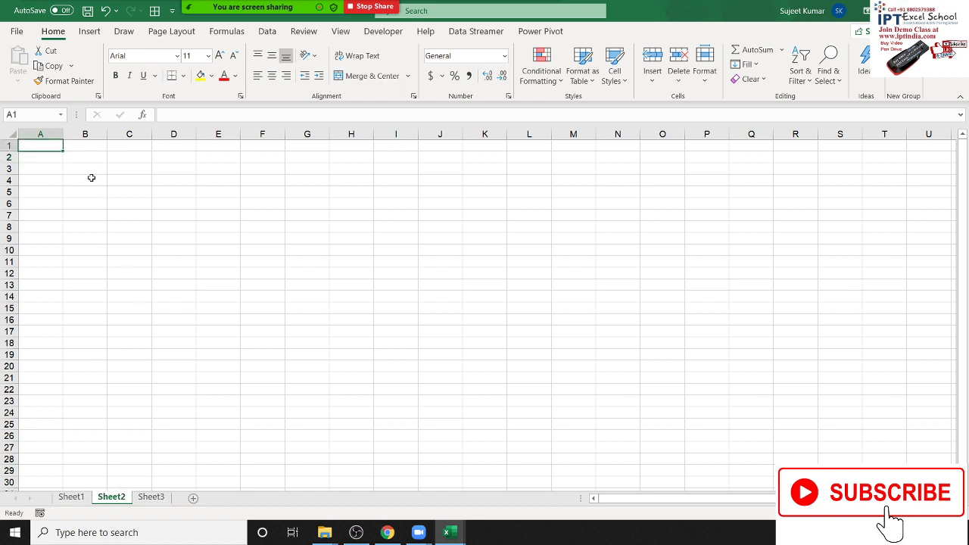
Step: Link Sheet2's A1 and B1 to Sheet1 with =Sheet1!A1 and =Sheet1!B1
{"action": "type", "text": "="}
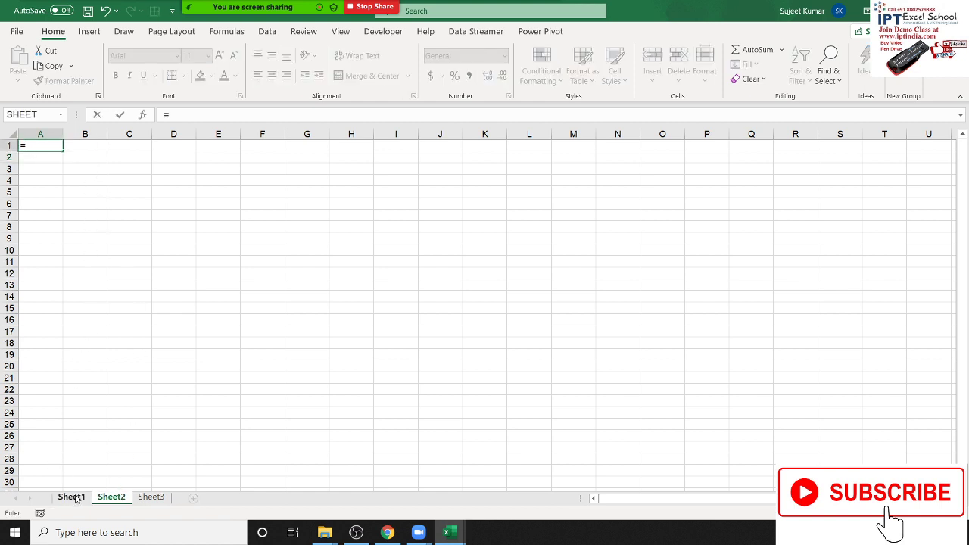
{"action": "left_click", "coordinate": [72, 496]}
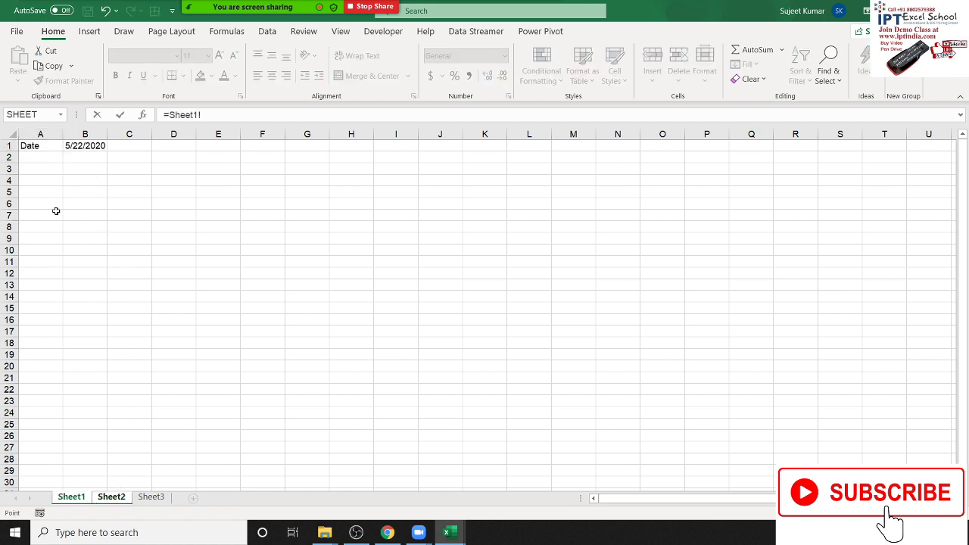
{"action": "left_click", "coordinate": [37, 146]}
{"action": "key", "text": "Return"}
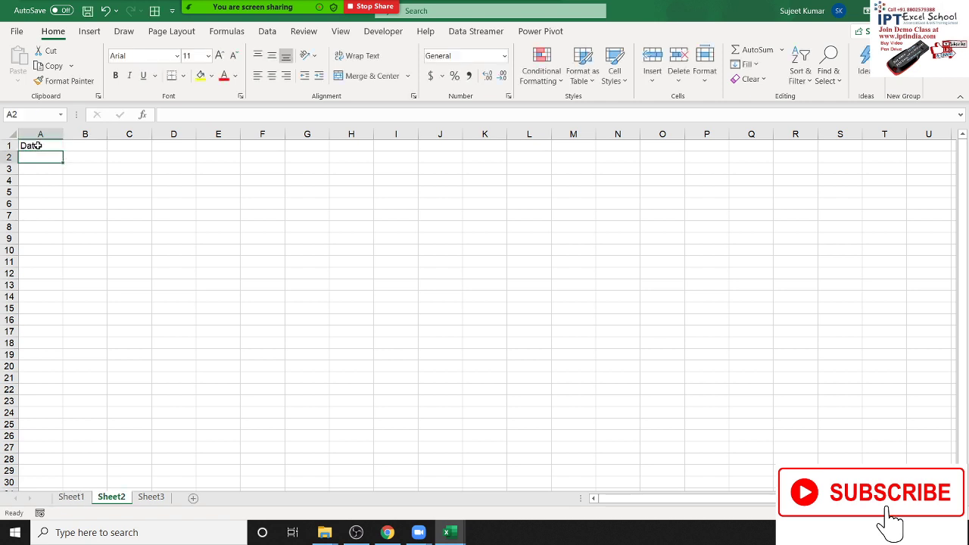
{"action": "key", "text": "Up"}
{"action": "key", "text": "Right"}
{"action": "type", "text": "="}
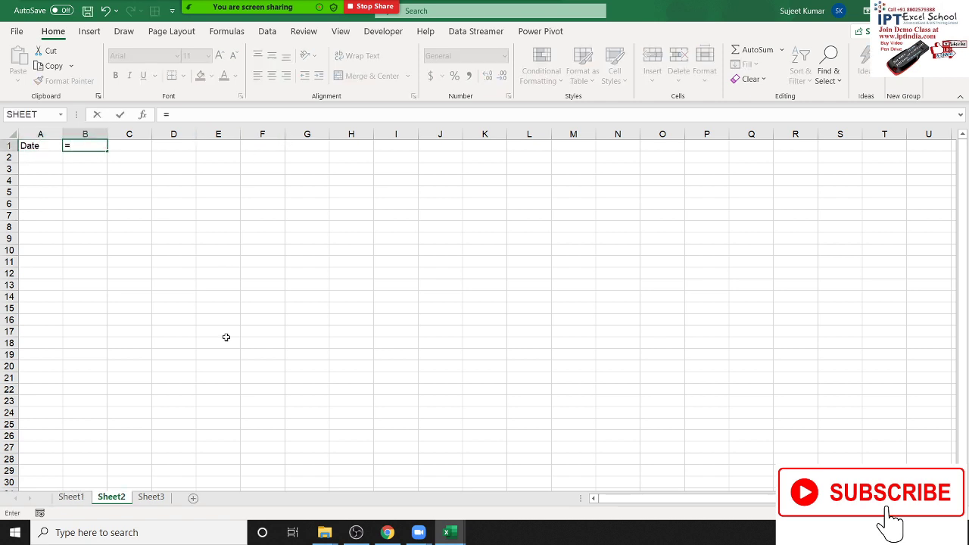
{"action": "left_click", "coordinate": [72, 496]}
{"action": "left_click", "coordinate": [85, 145]}
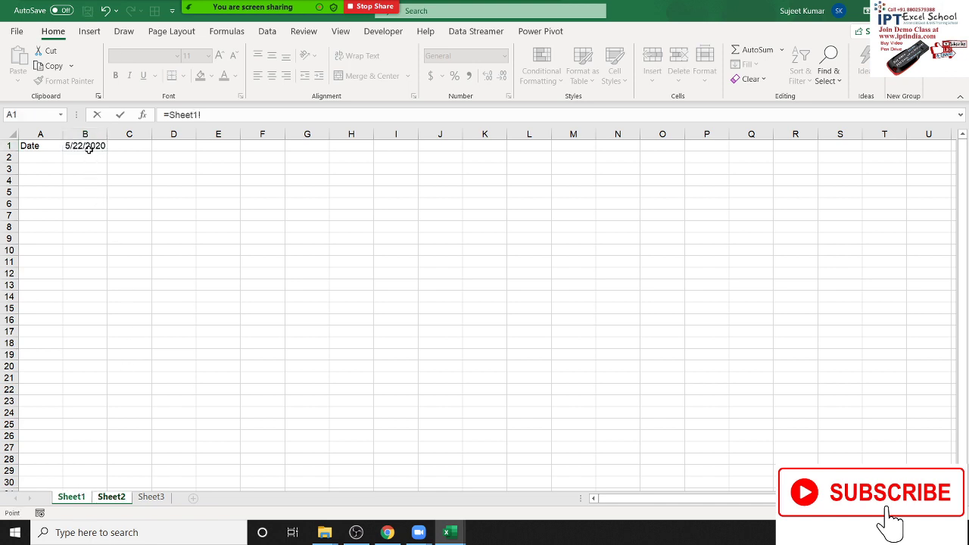
{"action": "key", "text": "Return"}
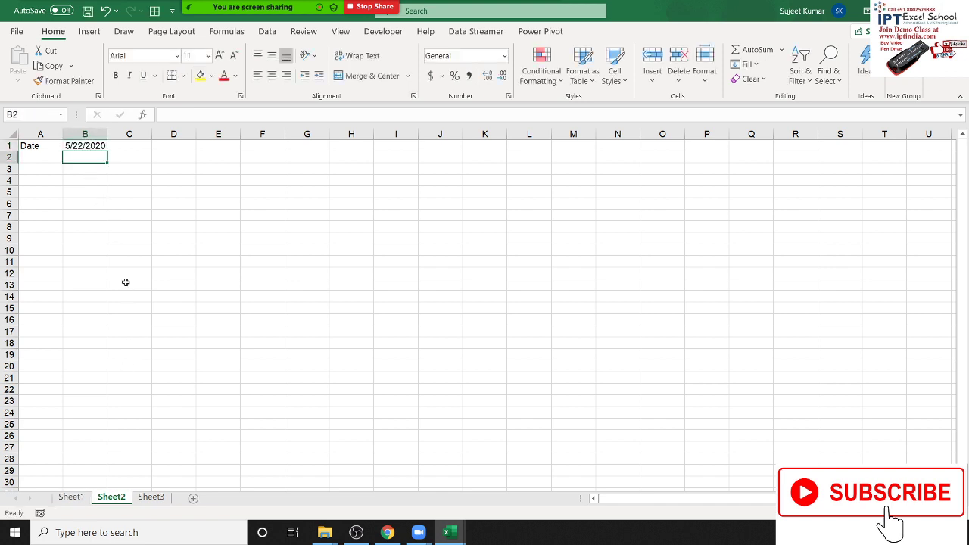
Step: Link Sheet3's A1 and B1 to Sheet1's Date label and date the same way
{"action": "left_click", "coordinate": [160, 499]}
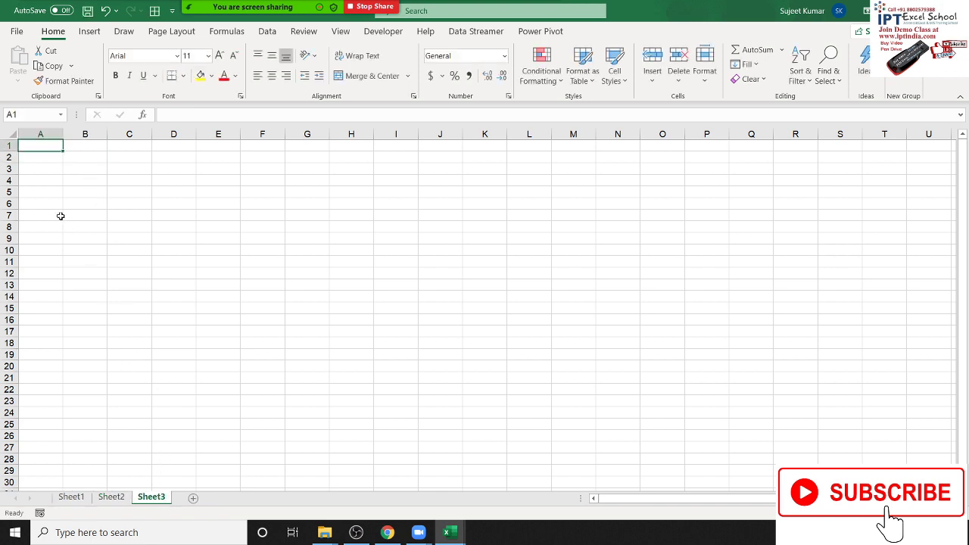
{"action": "type", "text": "="}
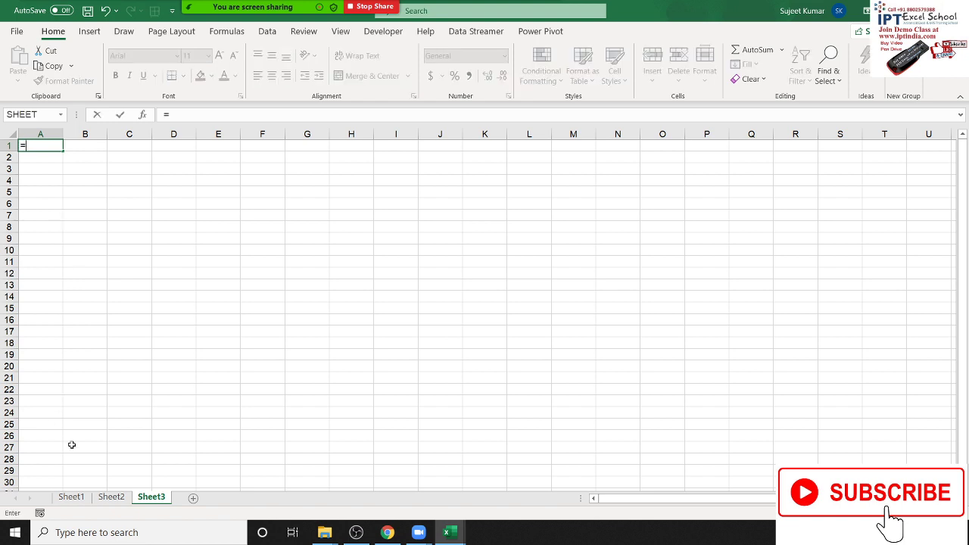
{"action": "left_click", "coordinate": [73, 496]}
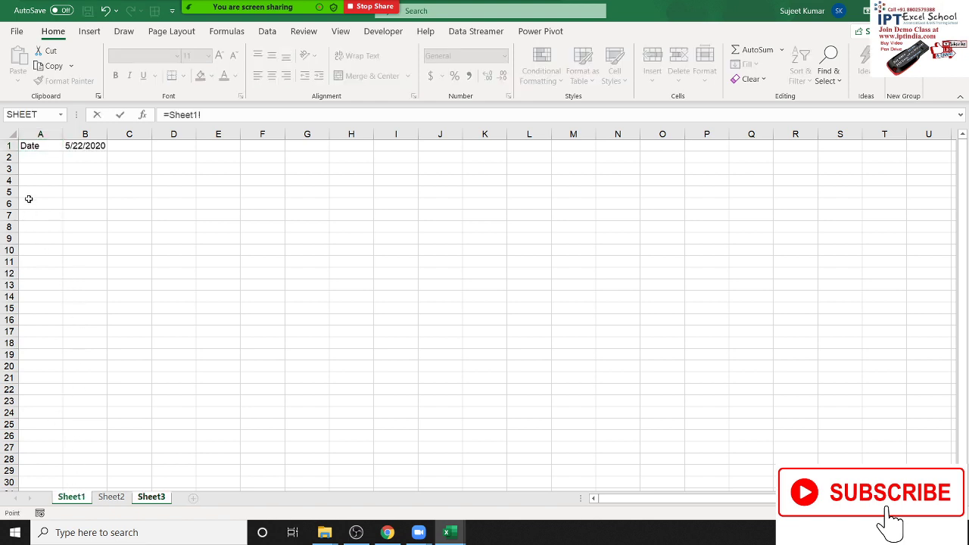
{"action": "left_click", "coordinate": [38, 148]}
{"action": "key", "text": "Return"}
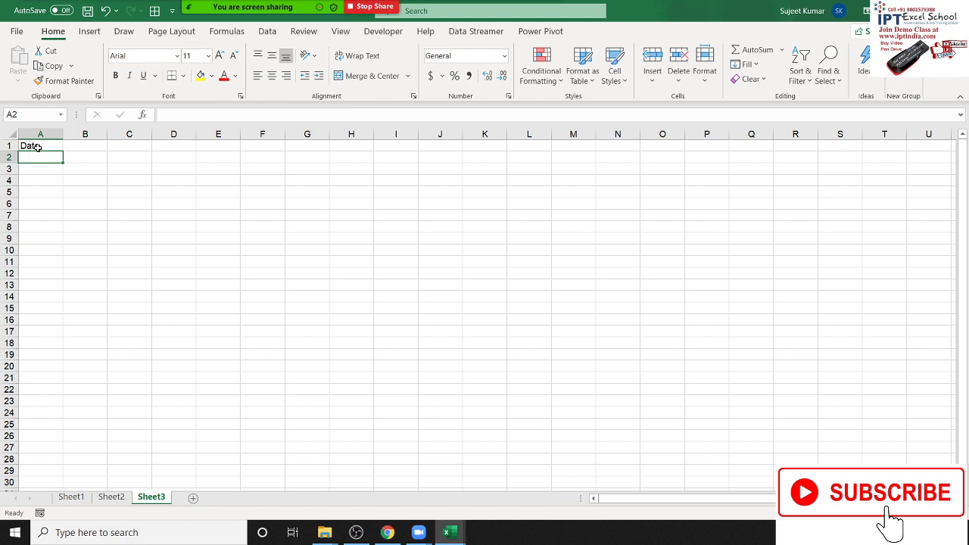
{"action": "left_click", "coordinate": [84, 148]}
{"action": "type", "text": "="}
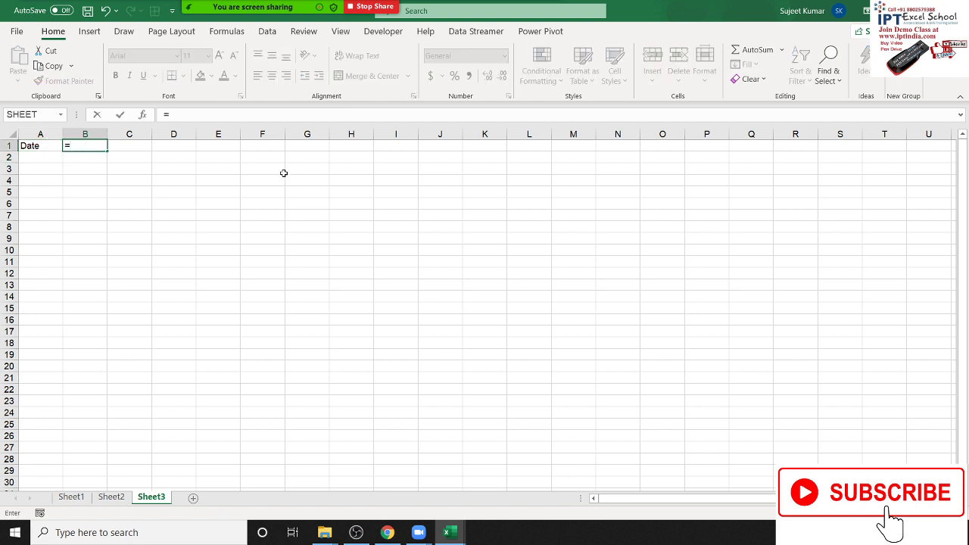
{"action": "left_click", "coordinate": [71, 496]}
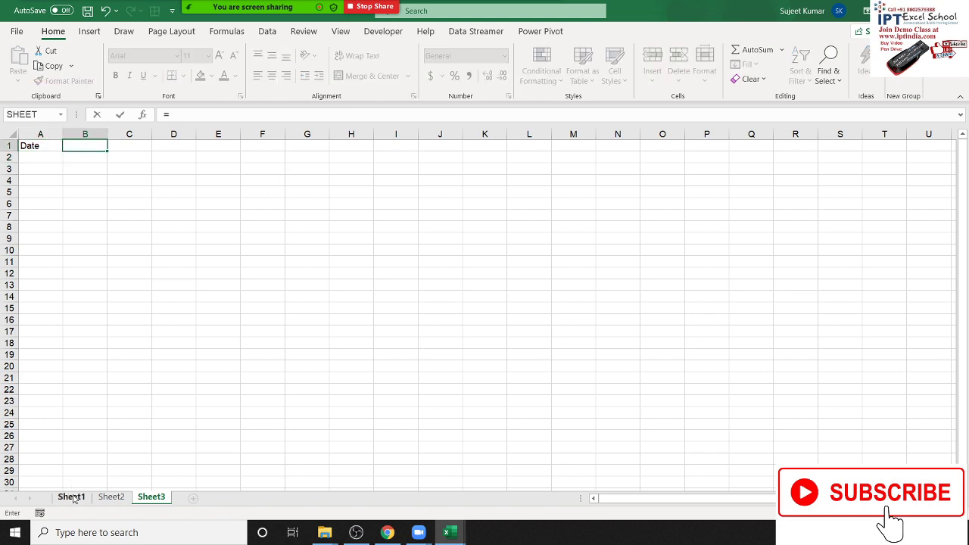
{"action": "left_click", "coordinate": [77, 146]}
{"action": "key", "text": "Return"}
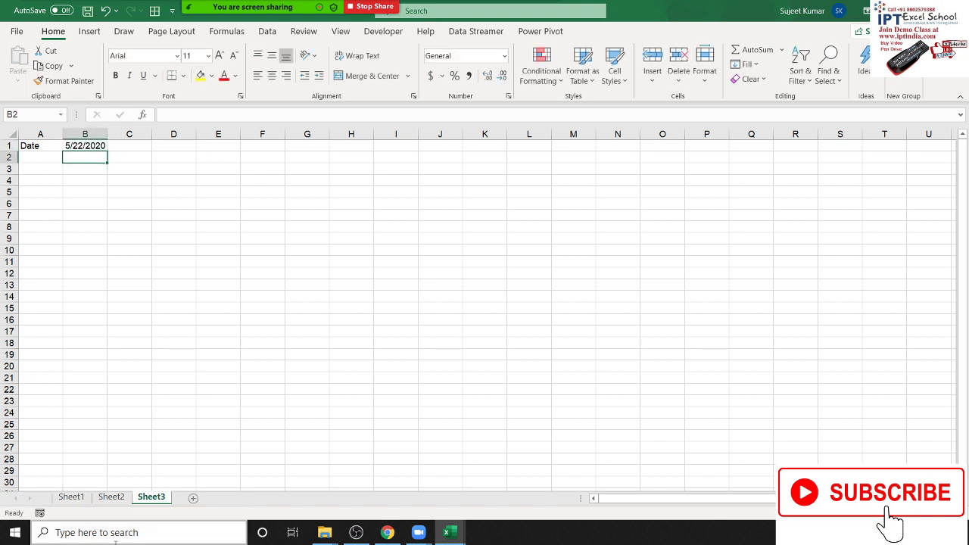
{"action": "left_click", "coordinate": [111, 496]}
{"action": "left_click", "coordinate": [80, 498], "text": "ctrl"}
Step: Change Sheet1's B1 date to 5/23/2020 and check that Sheet2 and Sheet3 show it too
{"action": "left_click", "coordinate": [80, 498]}
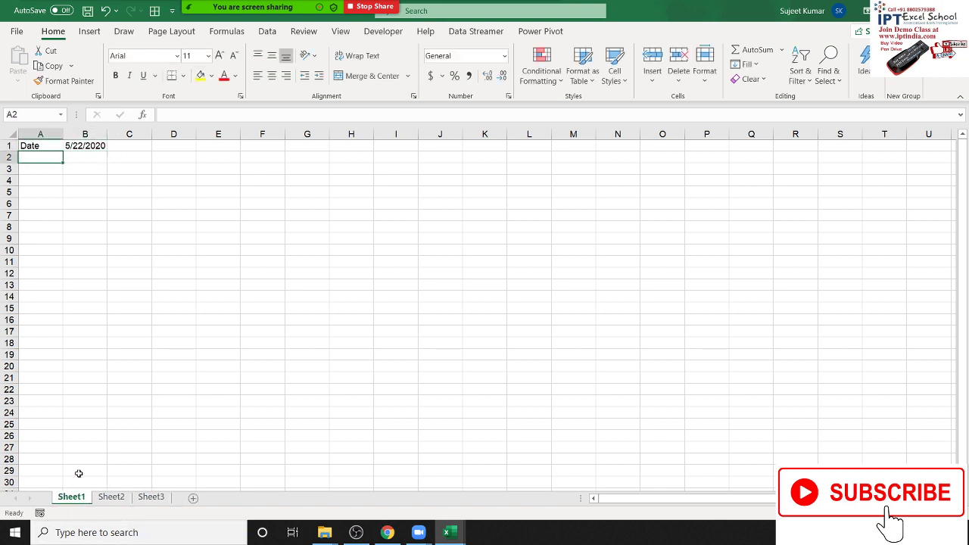
{"action": "left_click", "coordinate": [86, 144]}
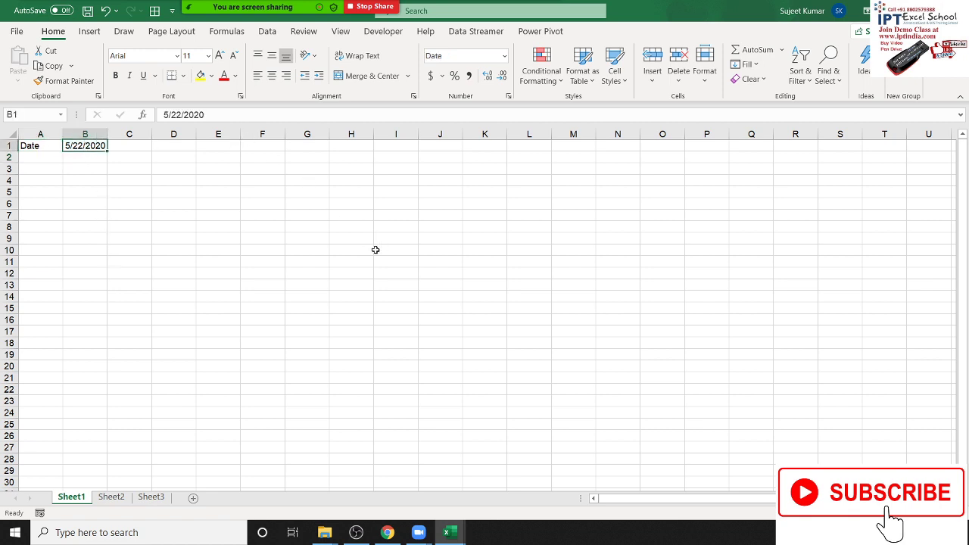
{"action": "type", "text": "5/23"}
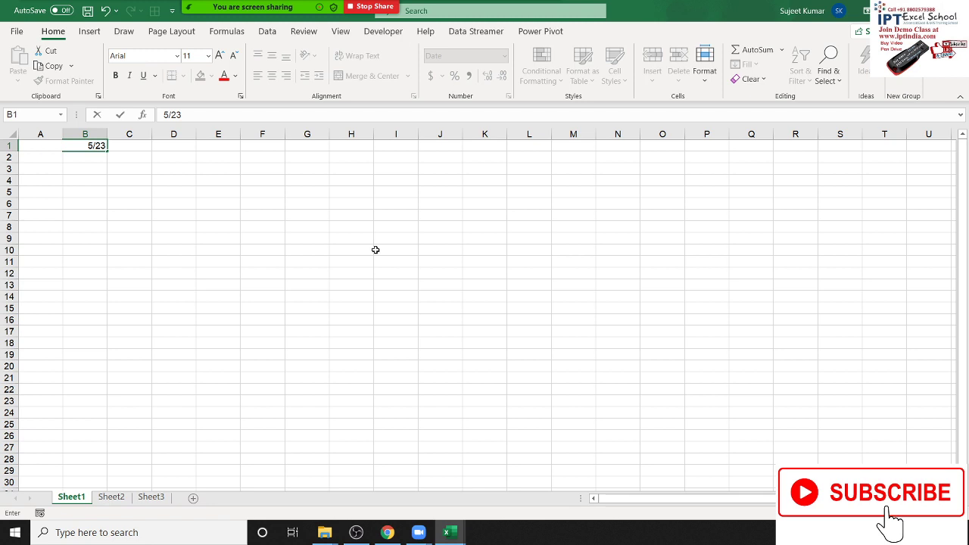
{"action": "key", "text": "Return"}
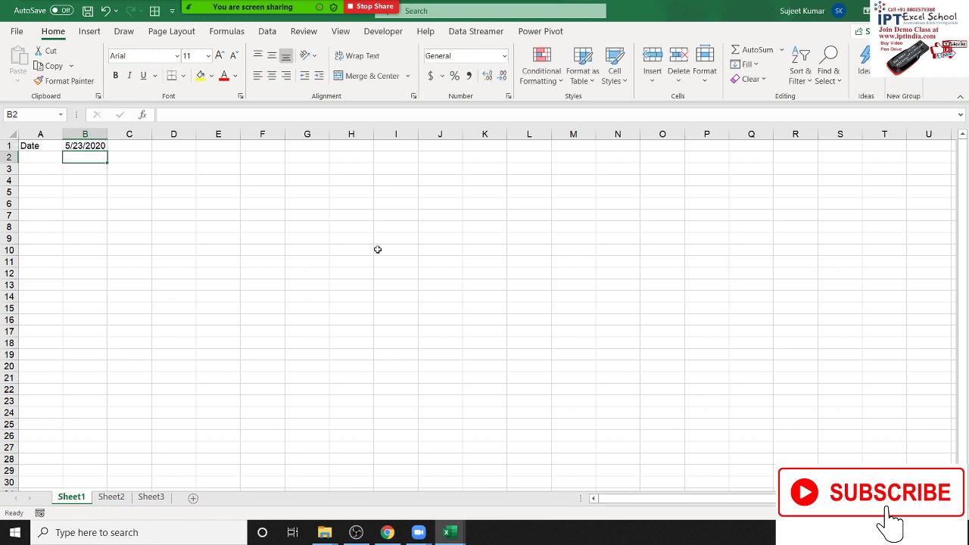
{"action": "left_click", "coordinate": [114, 497]}
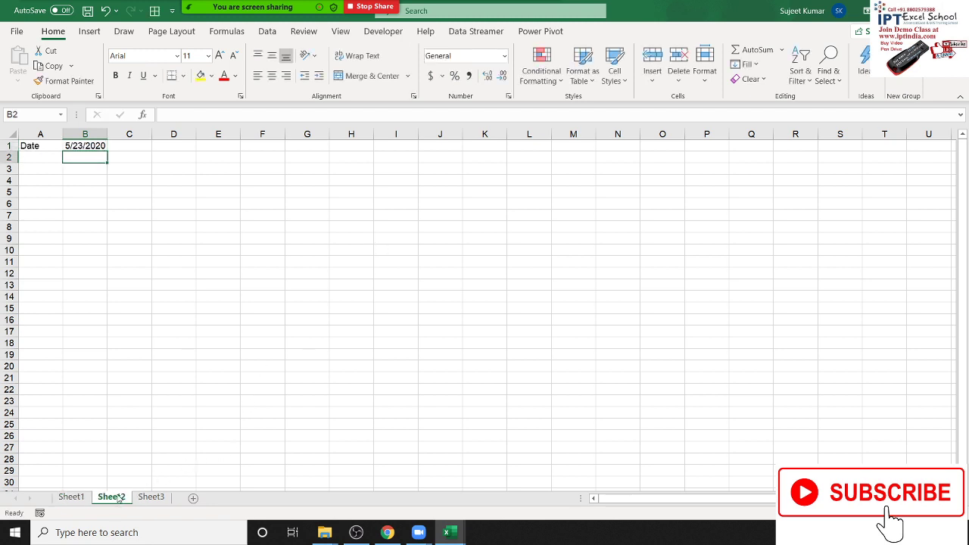
{"action": "left_click", "coordinate": [149, 499]}
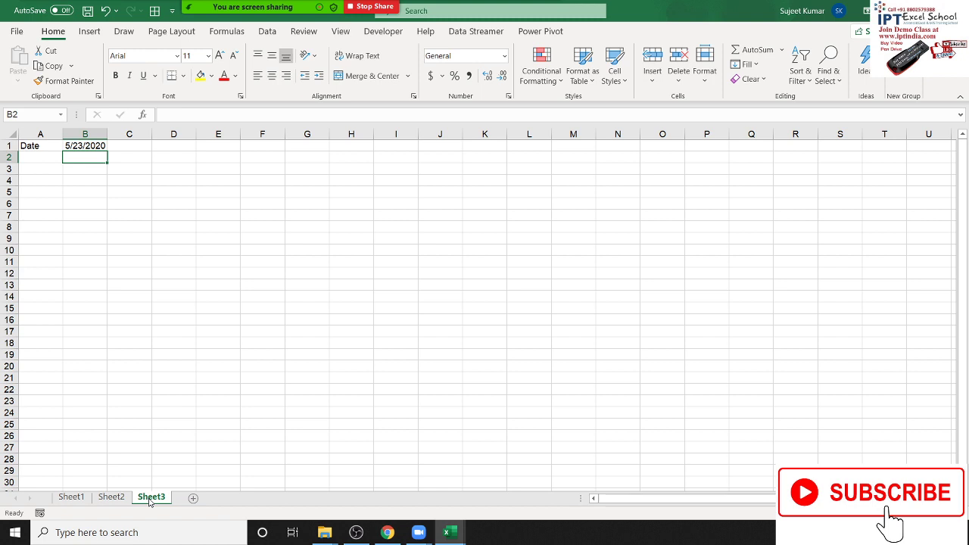
Step: In the Data workbook, link K1 to A2 with =A2, then add a surname to A2 to test it
{"action": "left_click", "coordinate": [446, 532]}
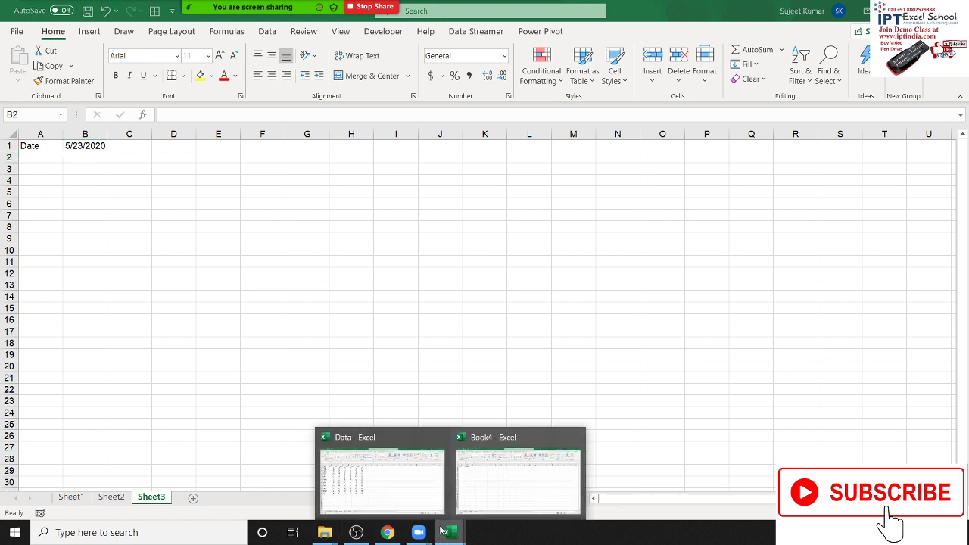
{"action": "left_click", "coordinate": [399, 504]}
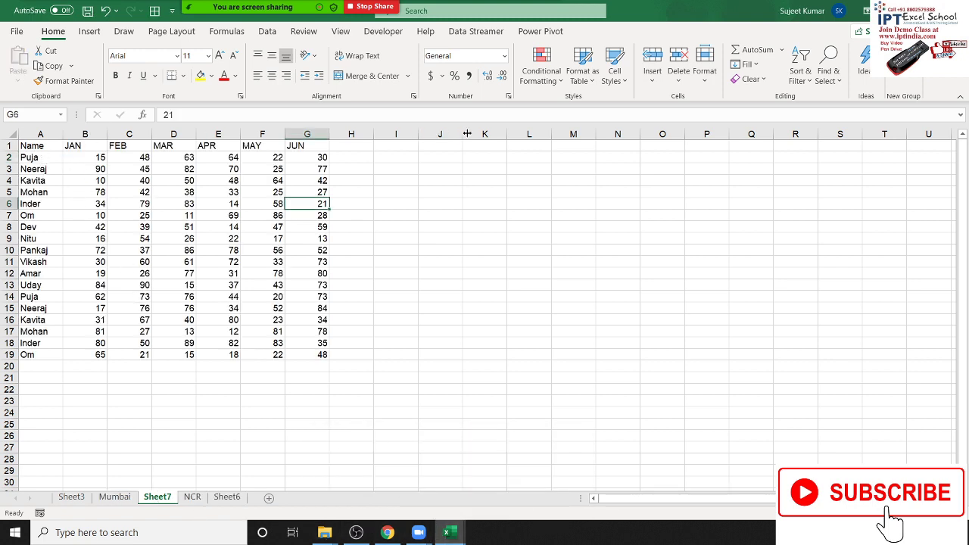
{"action": "left_click", "coordinate": [496, 145]}
{"action": "type", "text": "="}
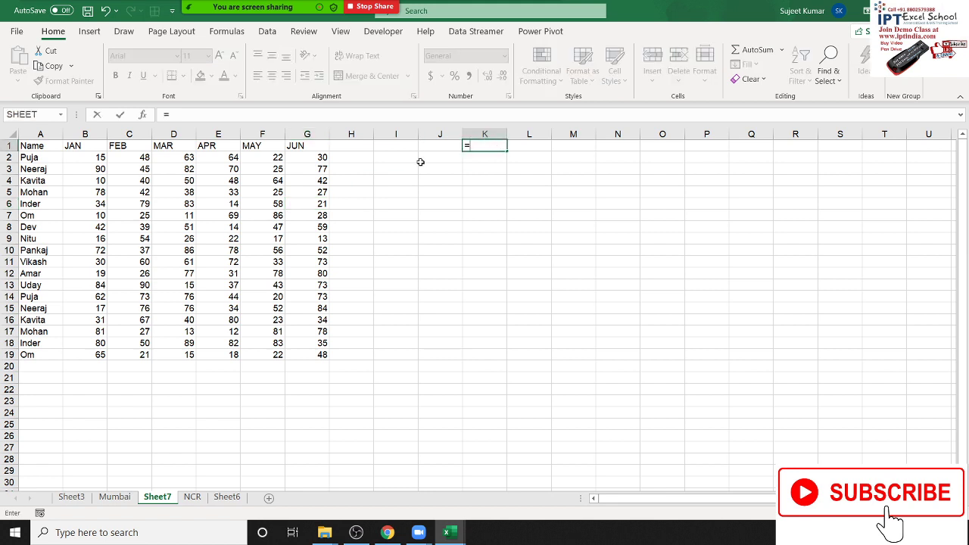
{"action": "left_click", "coordinate": [38, 157]}
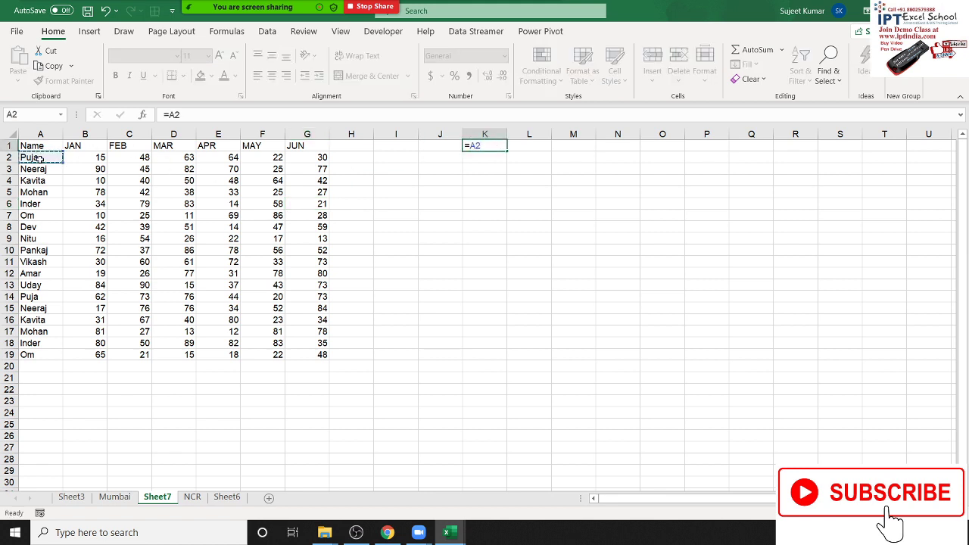
{"action": "key", "text": "Return"}
{"action": "left_click", "coordinate": [47, 156]}
{"action": "double_click", "coordinate": [47, 156]}
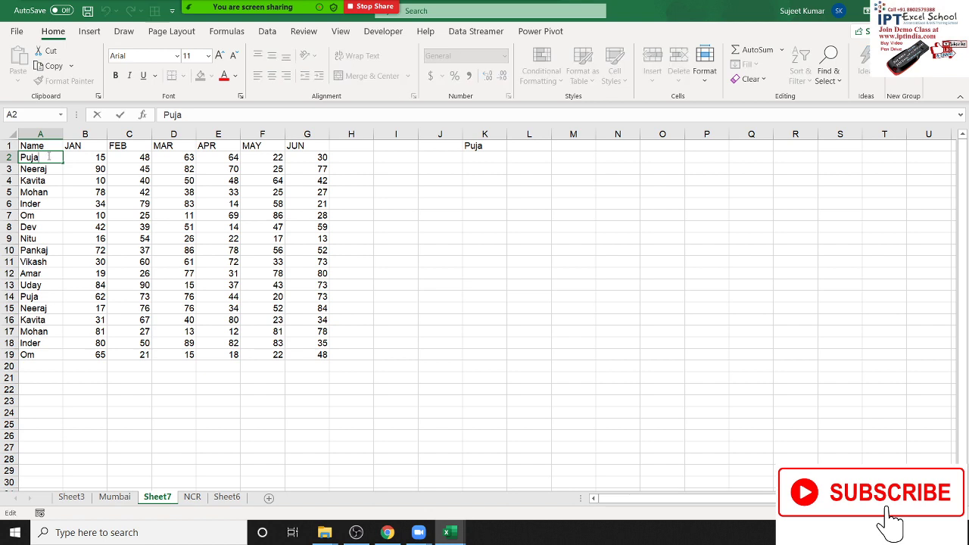
{"action": "type", "text": "Singh"}
{"action": "key", "text": "Return"}
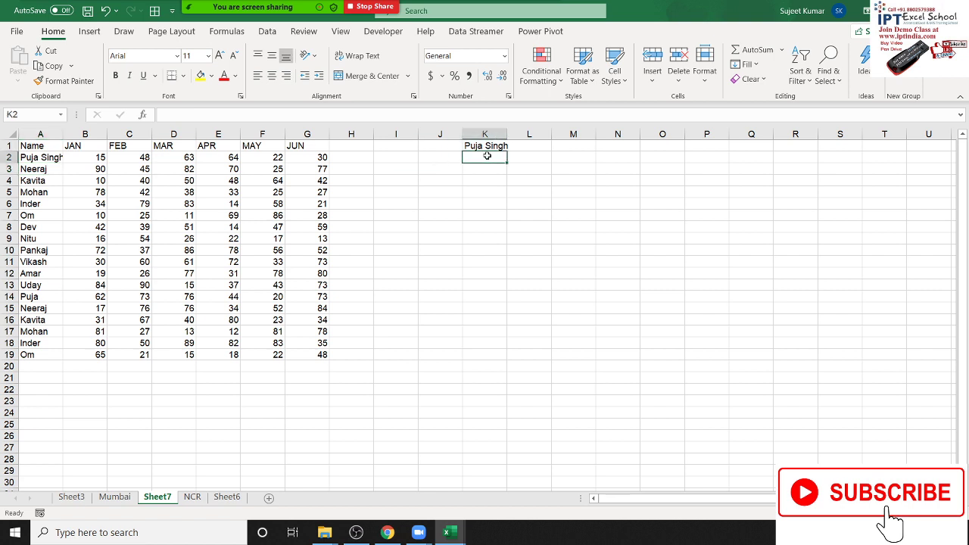
Step: Clear the test link from K1 and restore A2 to its original name
{"action": "left_click", "coordinate": [489, 145]}
{"action": "key", "text": "Delete"}
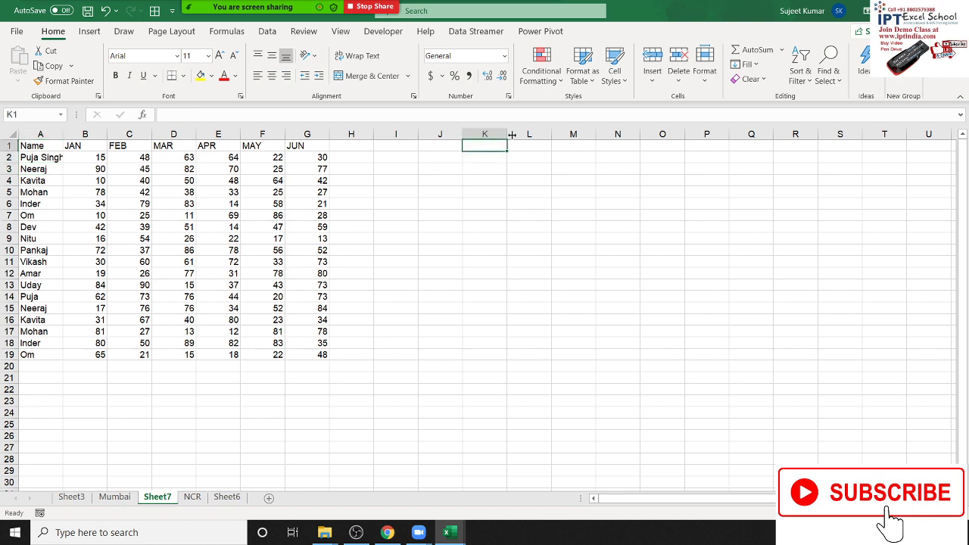
{"action": "left_click", "coordinate": [43, 159]}
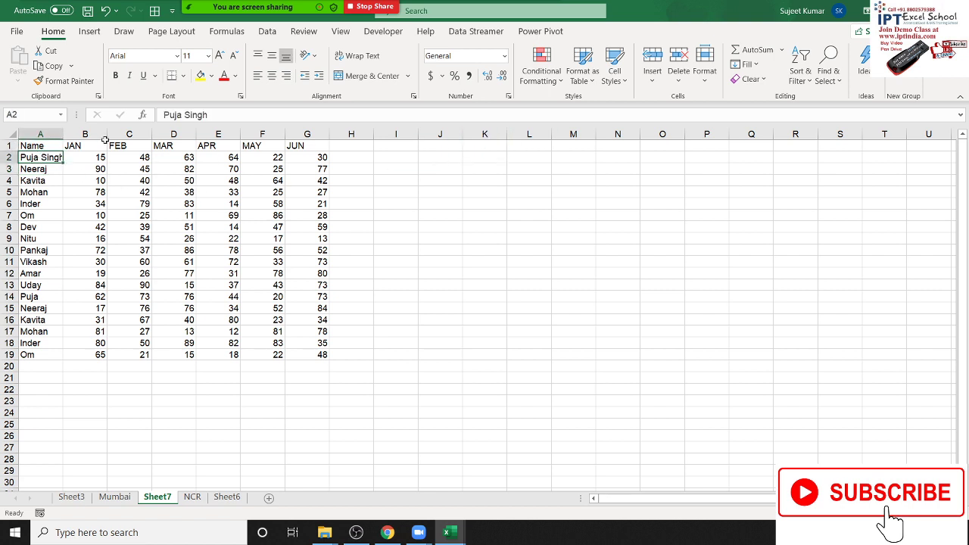
{"action": "left_click_drag", "start_coordinate": [184, 115], "coordinate": [308, 119]}
{"action": "key", "text": "BackSpace"}
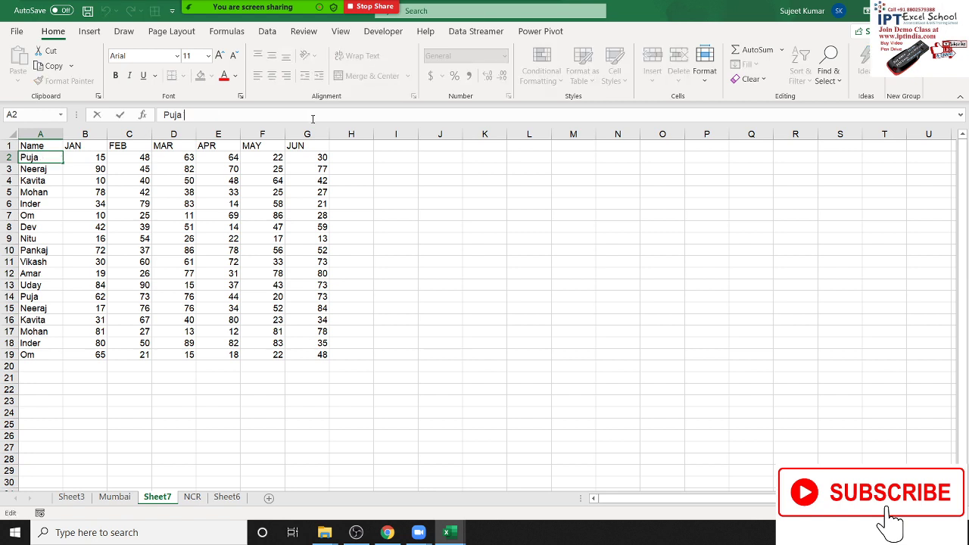
{"action": "key", "text": "Return"}
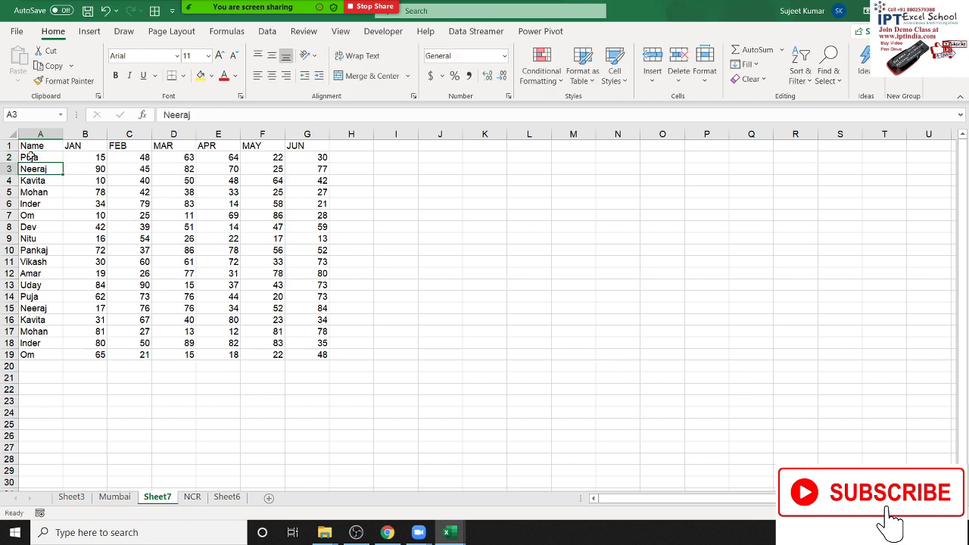
Step: Copy columns A, E and G (rows 1–19) and Paste Link them into L1:N19
{"action": "mouse_move", "coordinate": [31, 148]}
{"action": "left_mouse_down"}
{"action": "mouse_move", "coordinate": [225, 306]}
{"action": "mouse_move", "coordinate": [144, 228]}
{"action": "left_mouse_up"}
{"action": "left_click_drag", "start_coordinate": [34, 147], "coordinate": [30, 354]}
{"action": "left_click_drag", "start_coordinate": [216, 145], "coordinate": [215, 351], "text": "ctrl"}
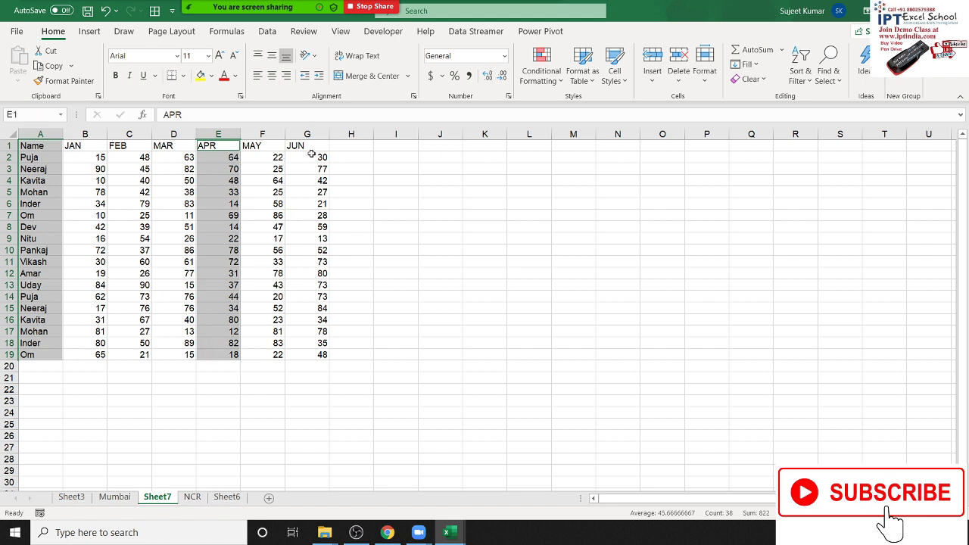
{"action": "left_click_drag", "start_coordinate": [311, 149], "coordinate": [300, 354], "text": "ctrl"}
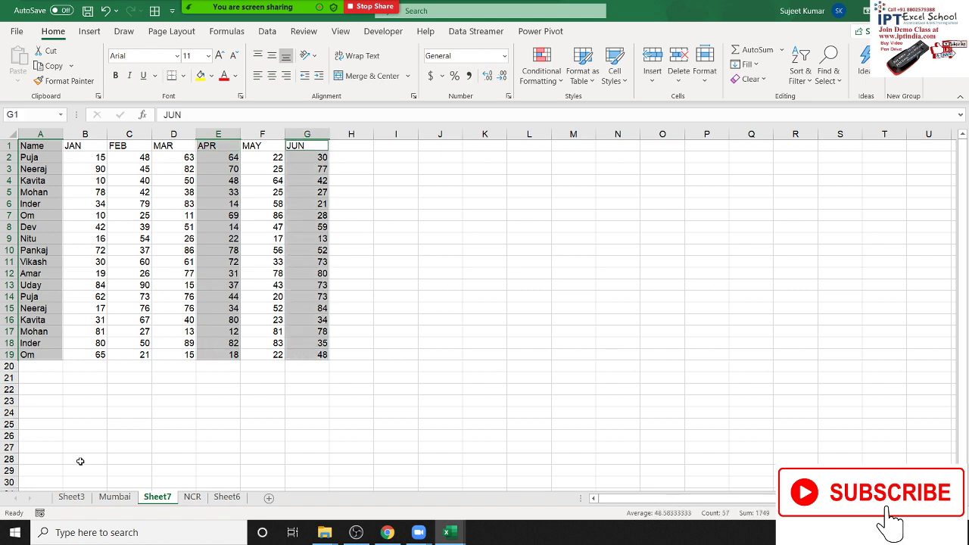
{"action": "key", "text": "ctrl+c"}
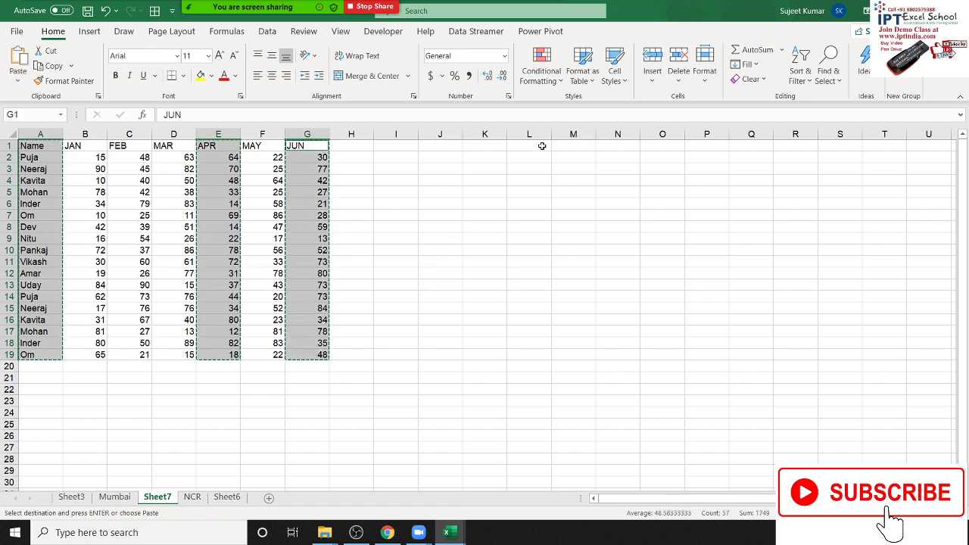
{"action": "left_click", "coordinate": [541, 145]}
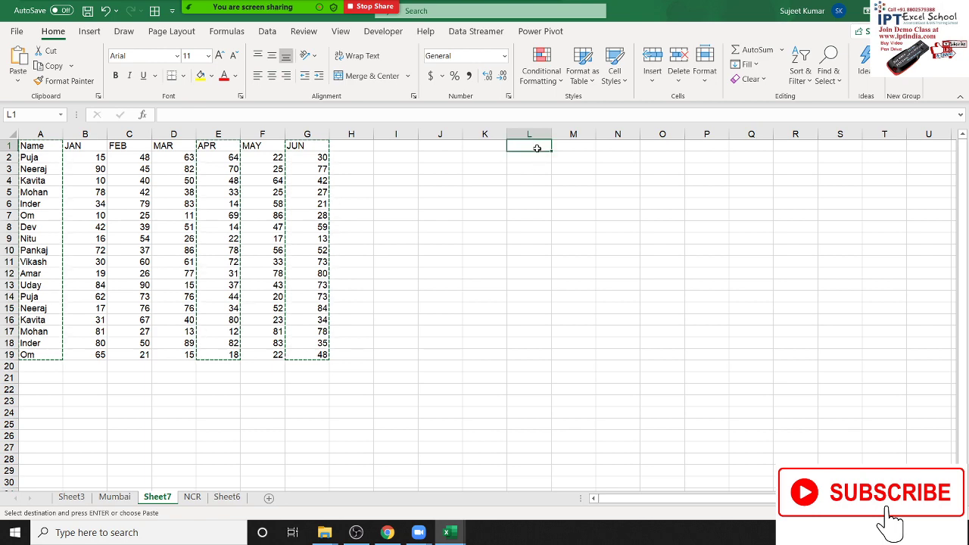
{"action": "right_click", "coordinate": [535, 149]}
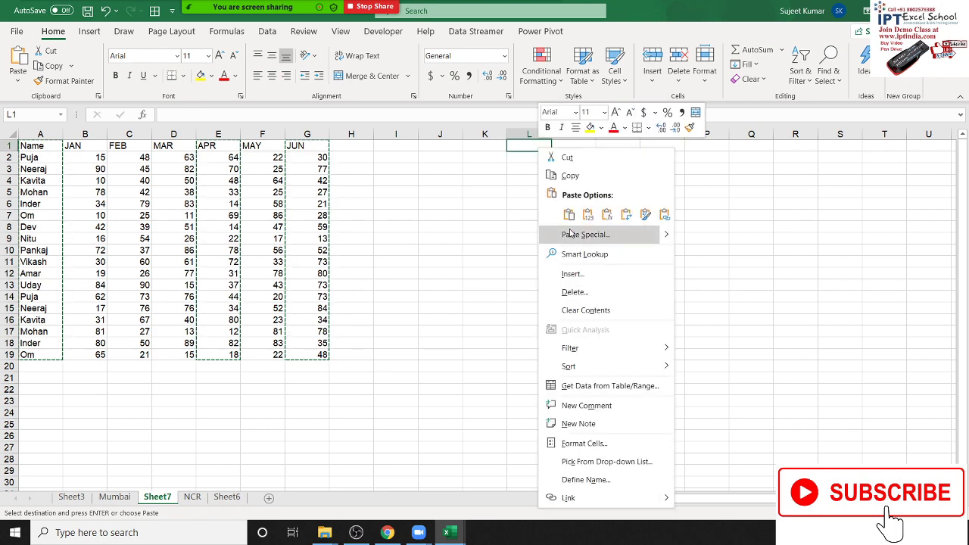
{"action": "left_click", "coordinate": [537, 233]}
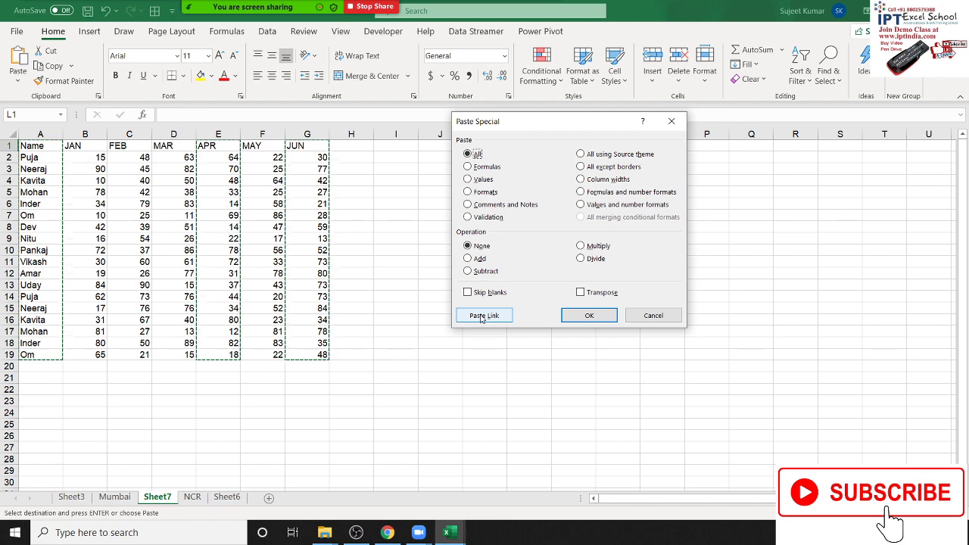
{"action": "left_click", "coordinate": [481, 317]}
{"action": "left_click", "coordinate": [655, 167]}
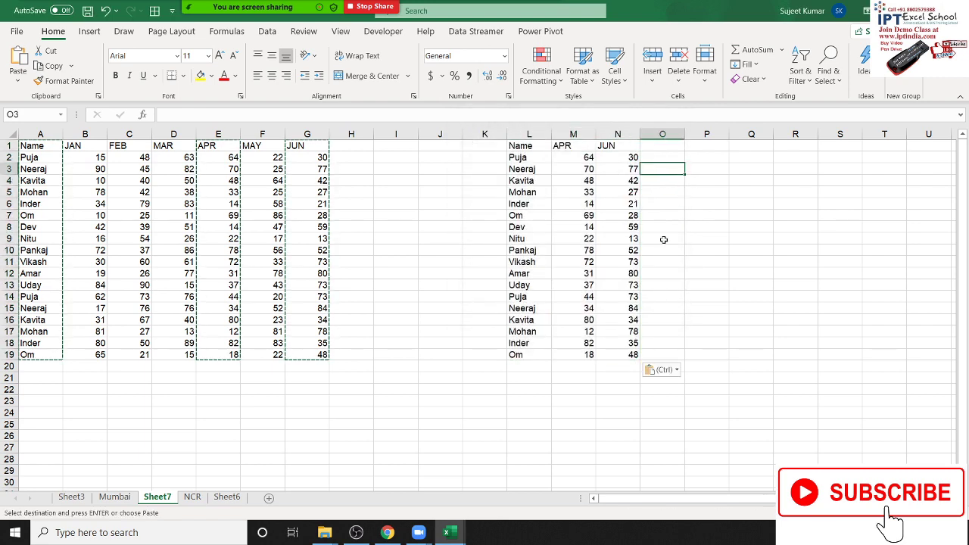
Step: Change G2 from 30 to 65 and verify the linked N2 (=G2) also shows 65
{"action": "left_click", "coordinate": [308, 159]}
{"action": "type", "text": "65"}
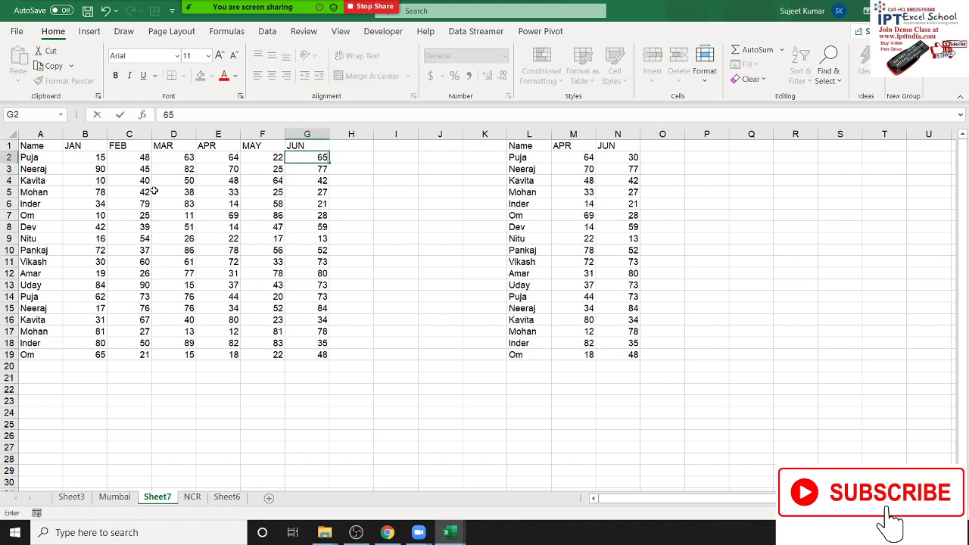
{"action": "key", "text": "Return"}
{"action": "left_click", "coordinate": [619, 156]}
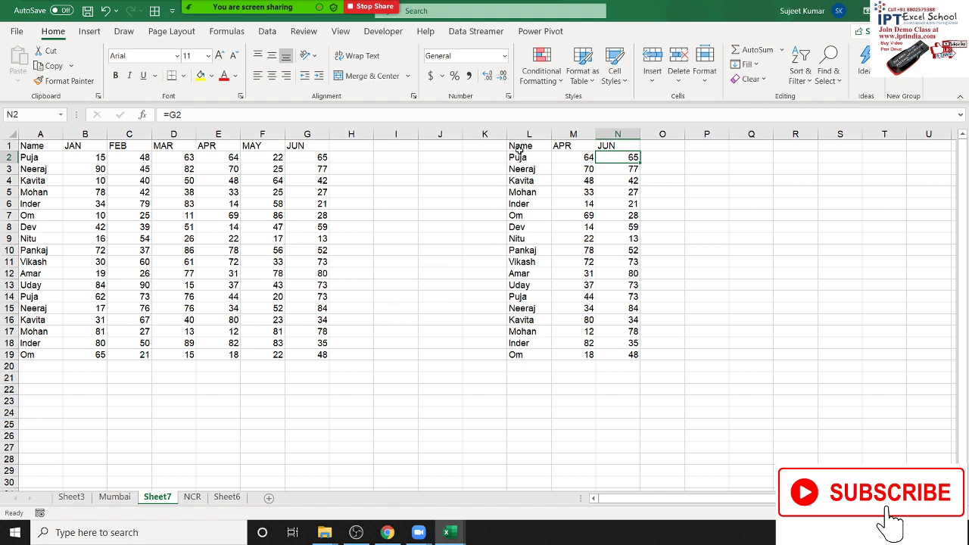
{"action": "left_click_drag", "start_coordinate": [521, 150], "coordinate": [608, 354]}
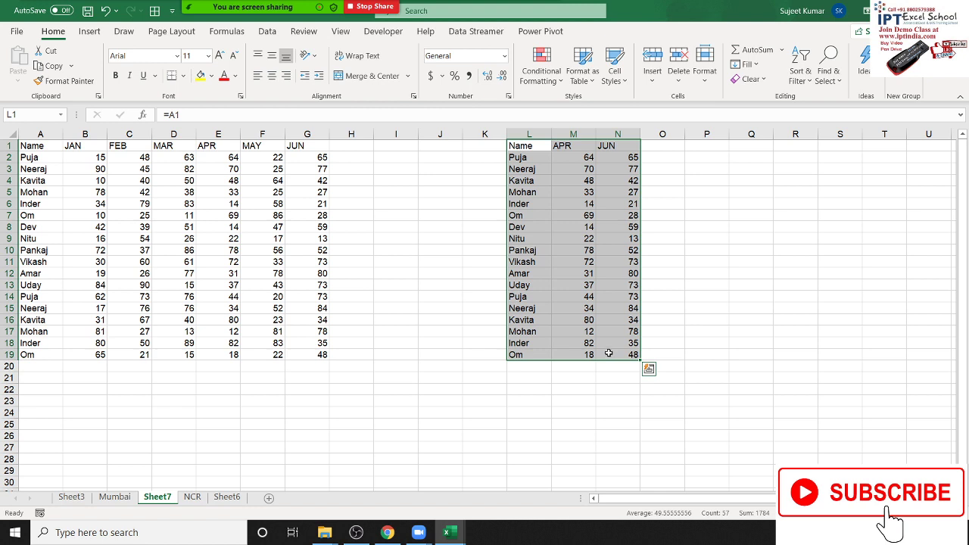
Step: Delete the linked L1:N19 block and give A1:G19 a yellow fill with All Borders
{"action": "key", "text": "Delete"}
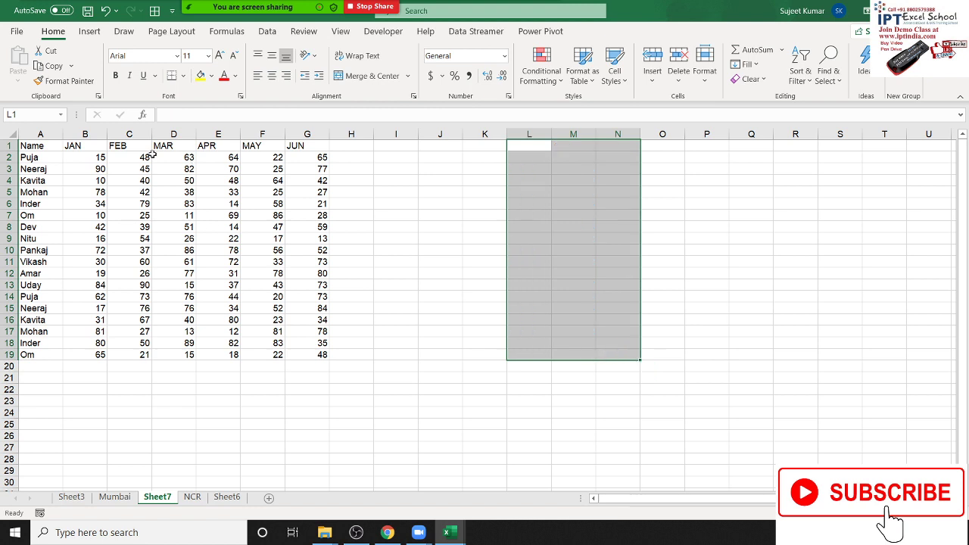
{"action": "left_click_drag", "start_coordinate": [25, 145], "coordinate": [310, 352]}
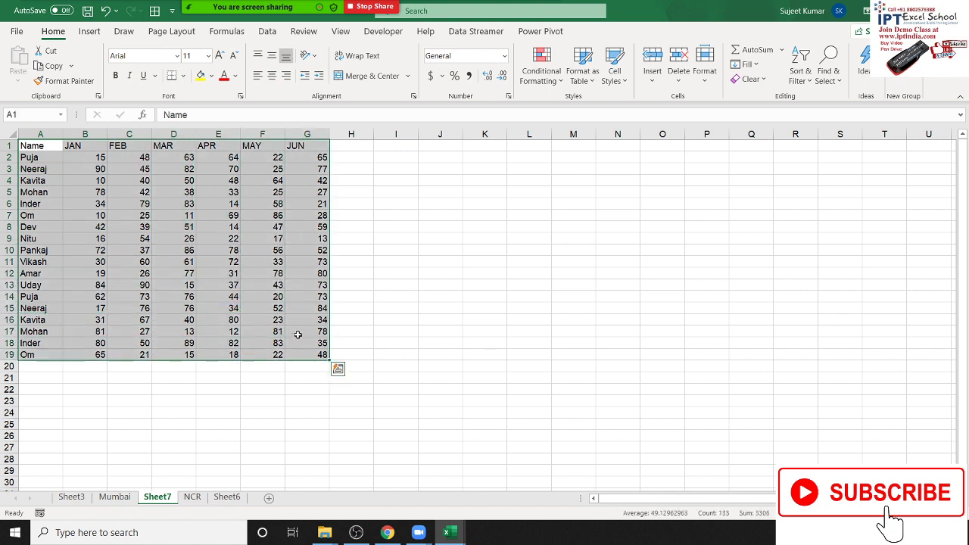
{"action": "left_click", "coordinate": [201, 75]}
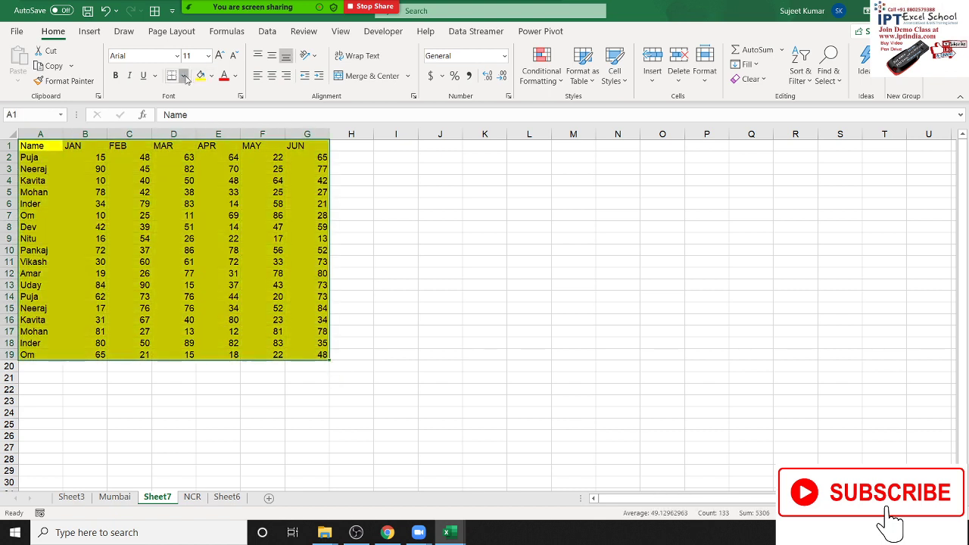
{"action": "left_click", "coordinate": [182, 76]}
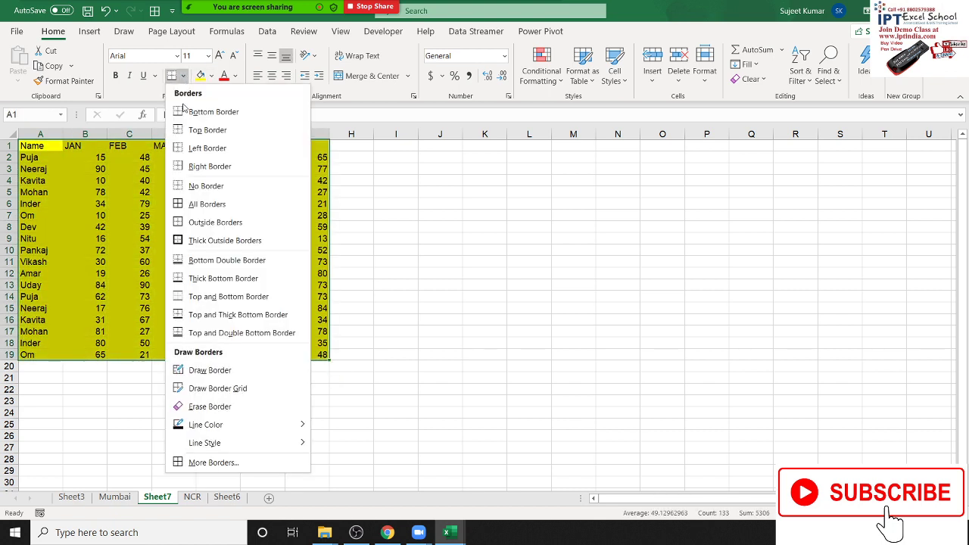
{"action": "left_click", "coordinate": [200, 204]}
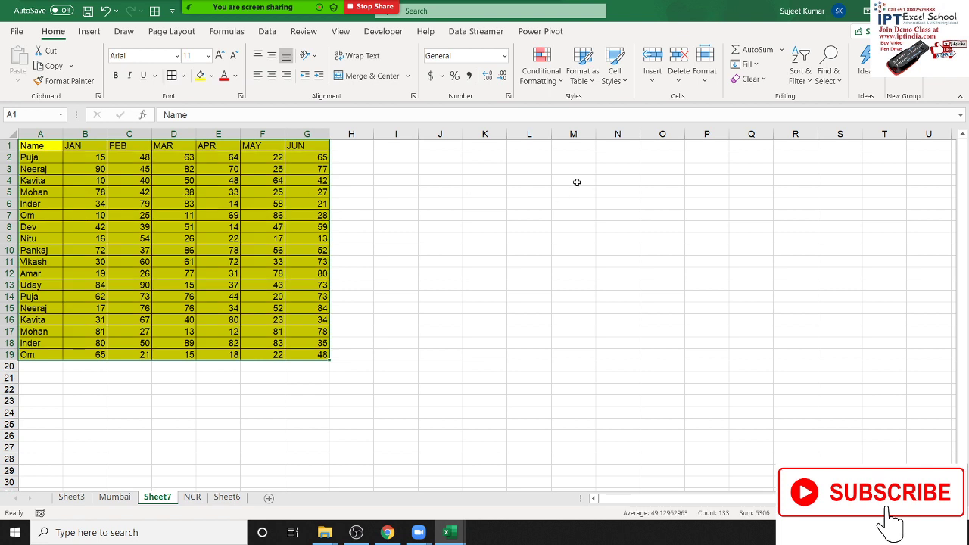
Step: Add an outside border around the empty range K1:O11
{"action": "left_click_drag", "start_coordinate": [480, 144], "coordinate": [648, 266]}
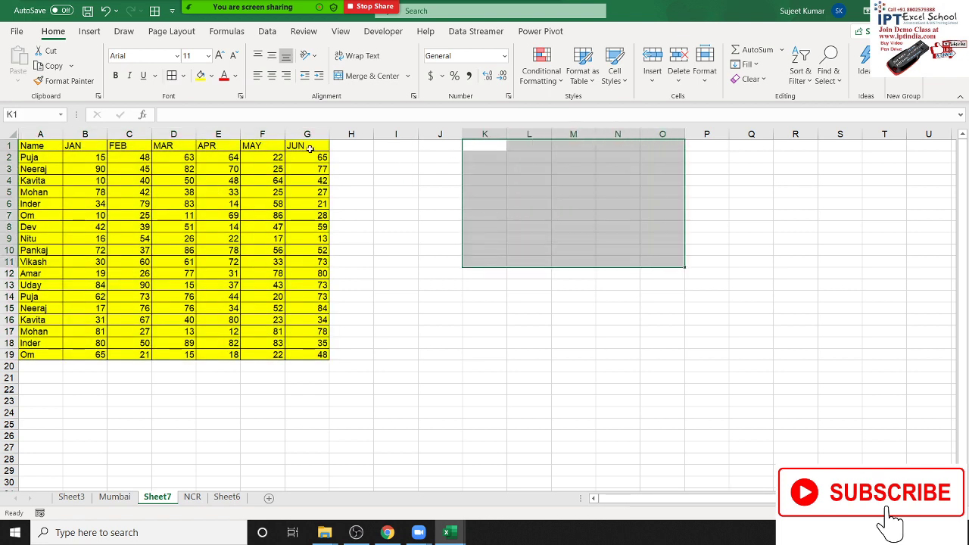
{"action": "left_click", "coordinate": [182, 76]}
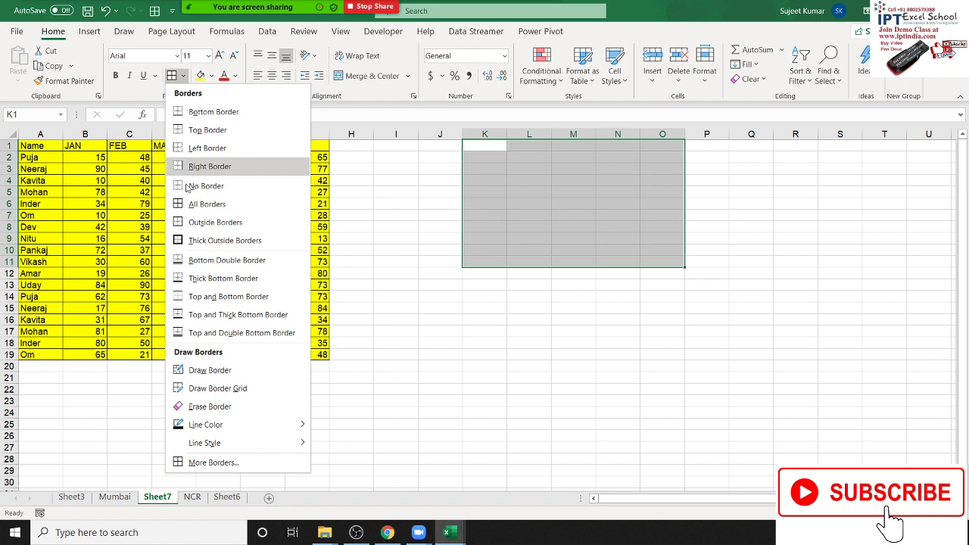
{"action": "left_click", "coordinate": [215, 221]}
{"action": "left_click", "coordinate": [543, 281]}
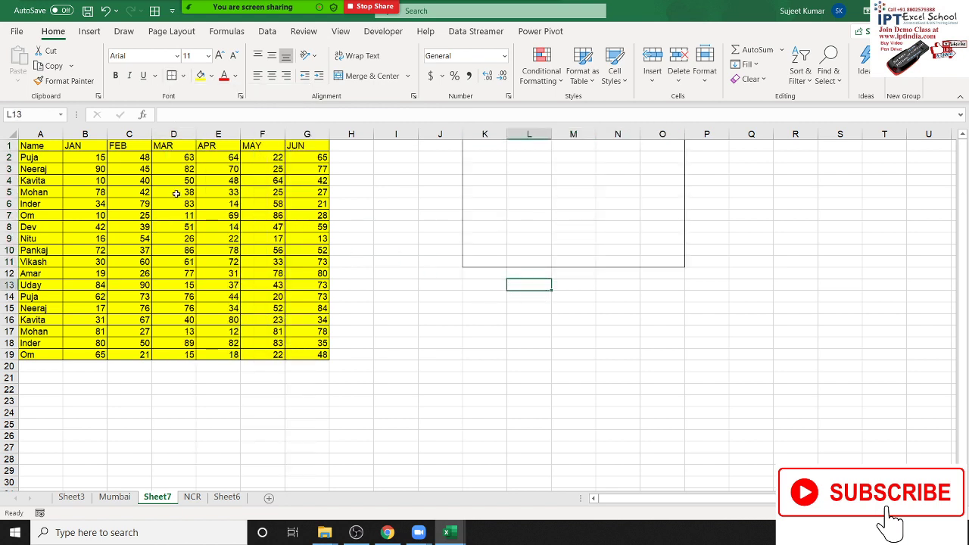
Step: Copy the table A1:G19 and paste it at K4 as a Linked Picture
{"action": "left_click_drag", "start_coordinate": [43, 149], "coordinate": [220, 352]}
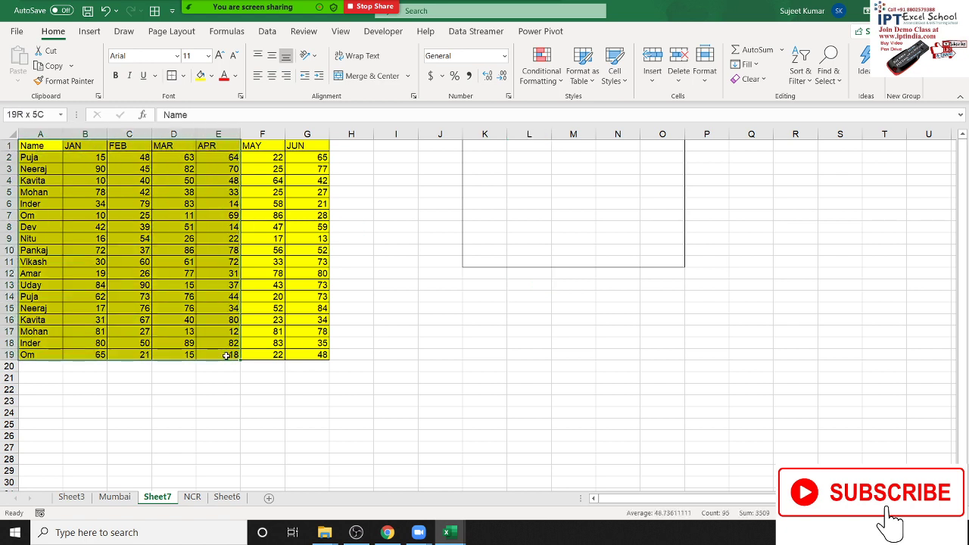
{"action": "left_click_drag", "start_coordinate": [491, 146], "coordinate": [649, 262]}
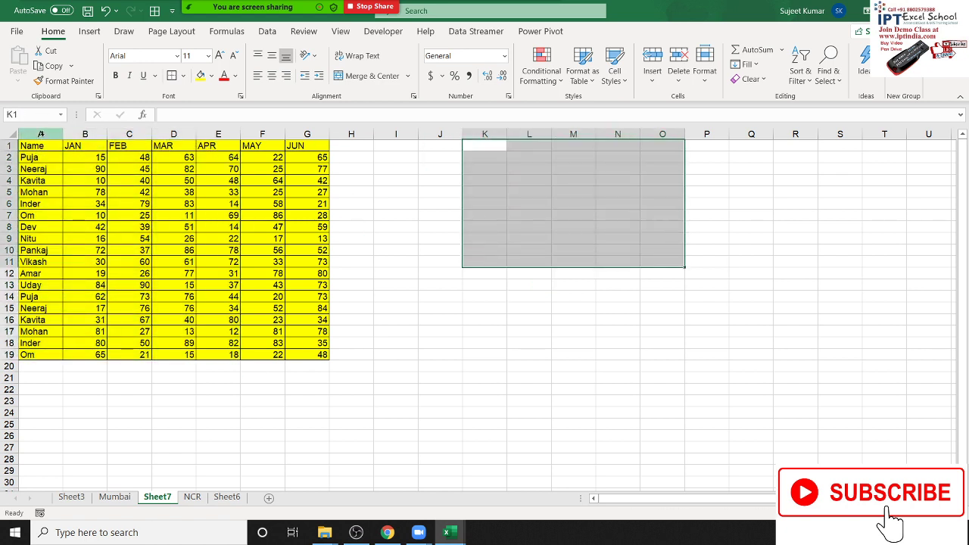
{"action": "left_click", "coordinate": [37, 148]}
{"action": "left_click_drag", "start_coordinate": [38, 148], "coordinate": [311, 344]}
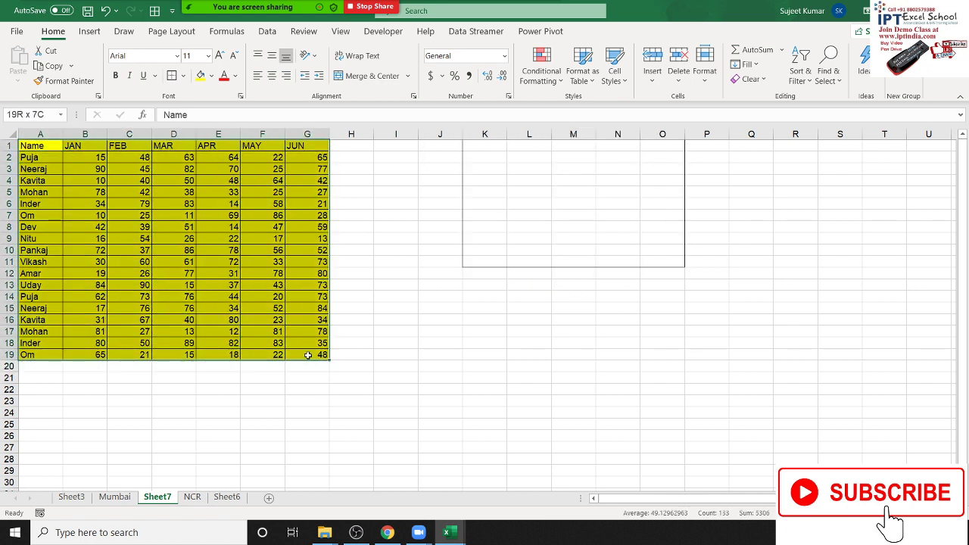
{"action": "key", "text": "ctrl+c"}
{"action": "left_click", "coordinate": [492, 179]}
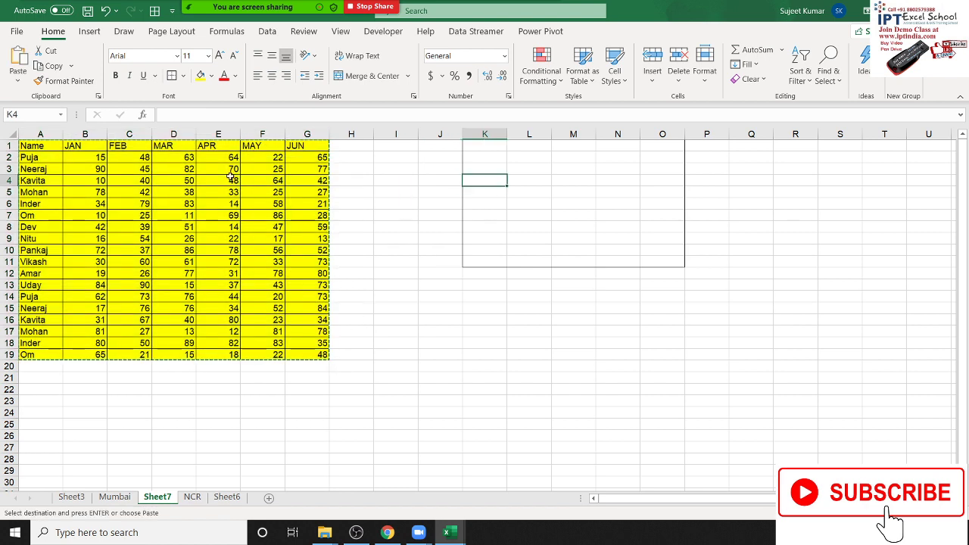
{"action": "left_click", "coordinate": [18, 82]}
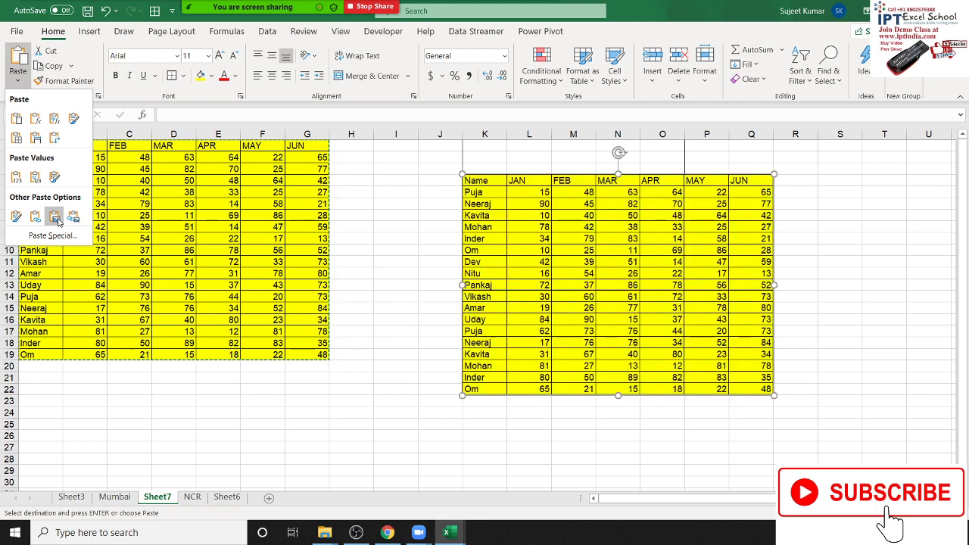
{"action": "left_click", "coordinate": [58, 219]}
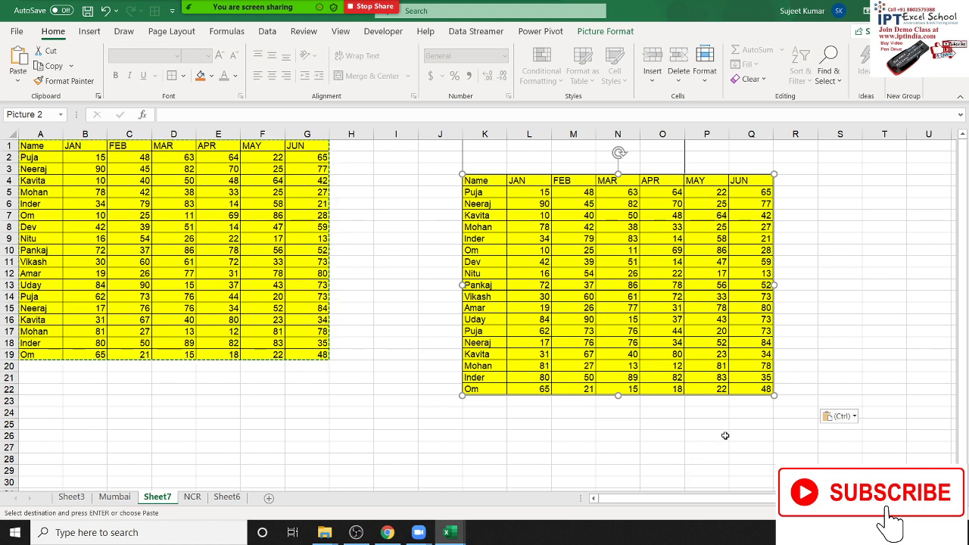
Step: Move the linked picture up to row 1 and resize it to fit the K1:O11 box
{"action": "left_click_drag", "start_coordinate": [771, 401], "coordinate": [573, 367]}
{"action": "left_click_drag", "start_coordinate": [555, 311], "coordinate": [554, 277]}
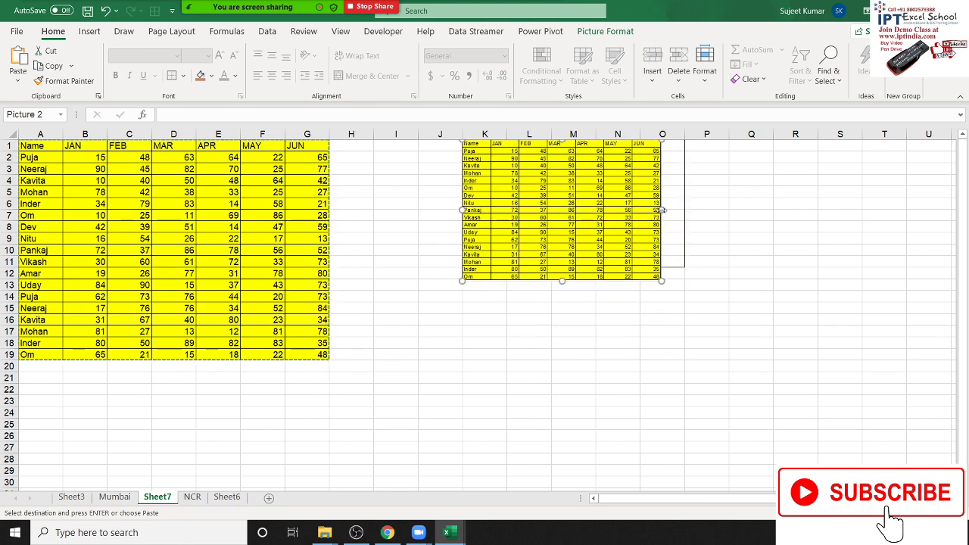
{"action": "left_click_drag", "start_coordinate": [662, 210], "coordinate": [682, 210]}
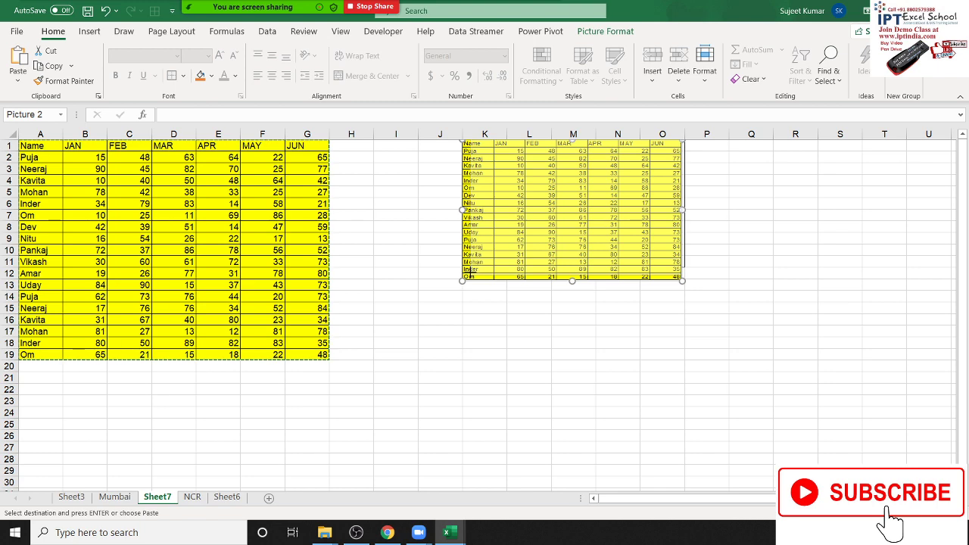
{"action": "left_click_drag", "start_coordinate": [463, 279], "coordinate": [472, 275]}
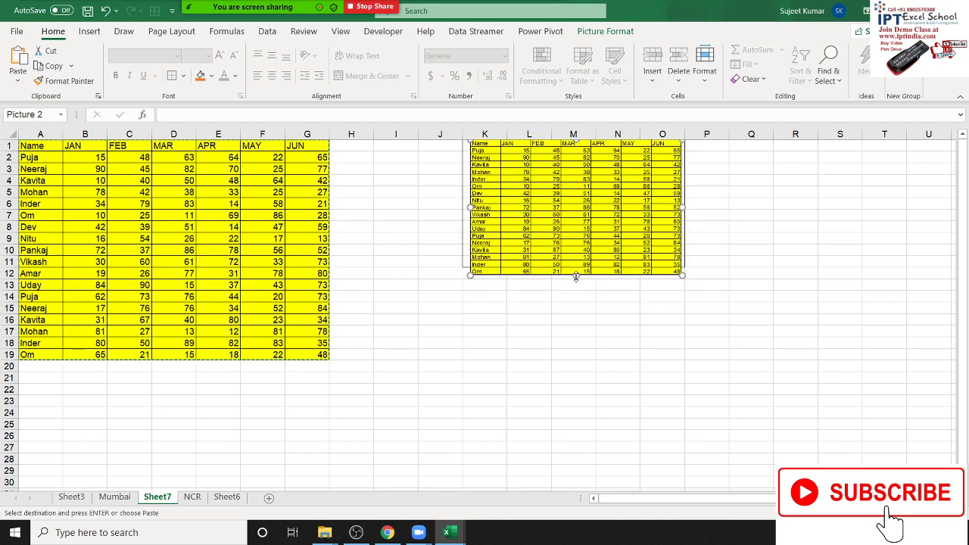
{"action": "left_click_drag", "start_coordinate": [575, 274], "coordinate": [575, 252]}
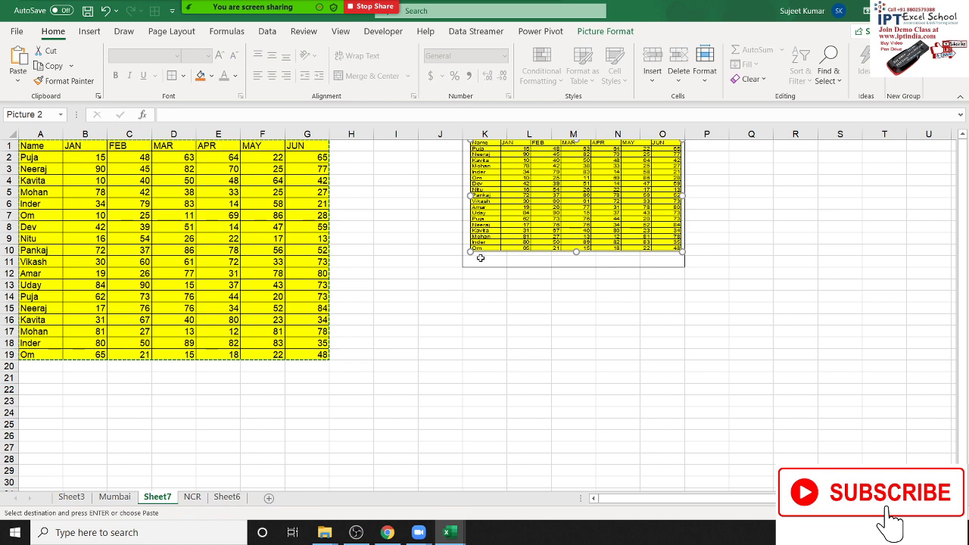
{"action": "left_click", "coordinate": [575, 244]}
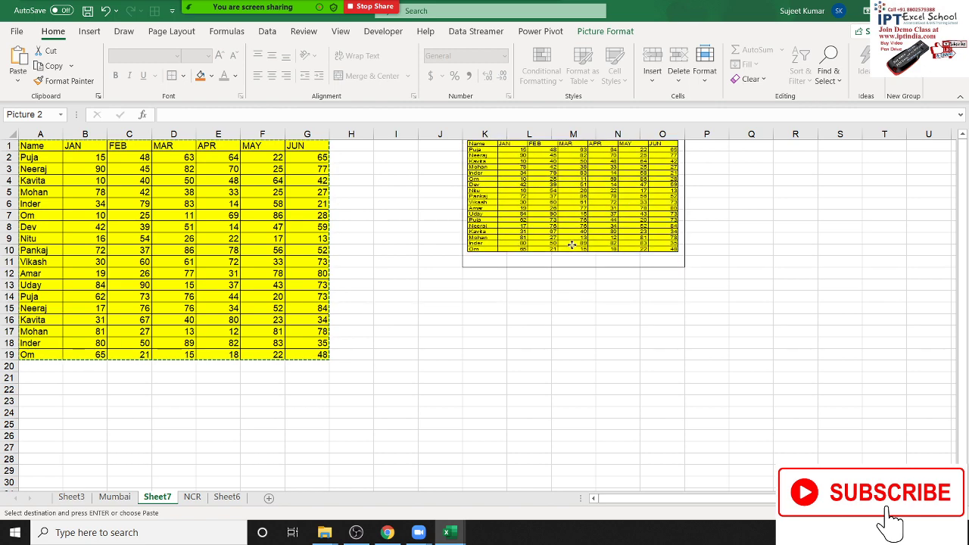
{"action": "left_click", "coordinate": [571, 244]}
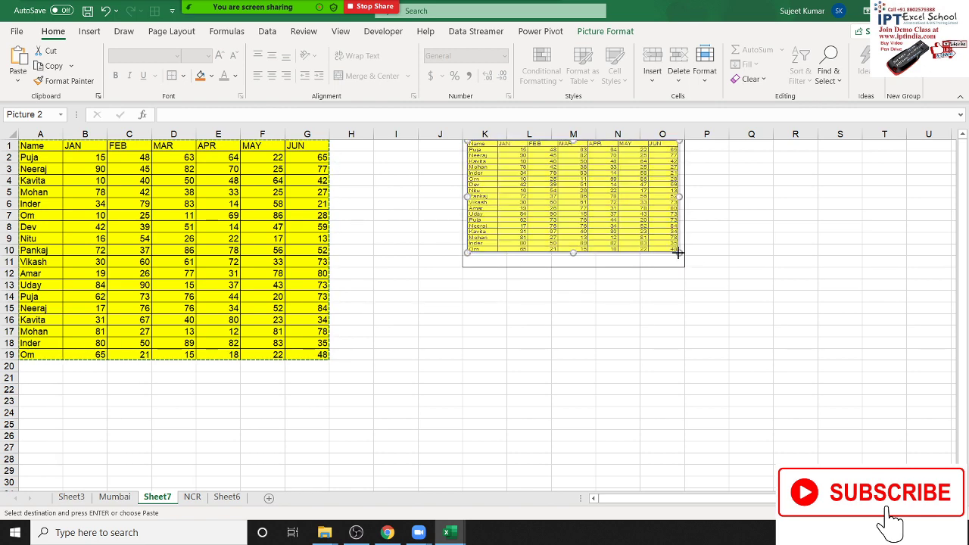
{"action": "left_click_drag", "start_coordinate": [678, 253], "coordinate": [681, 254]}
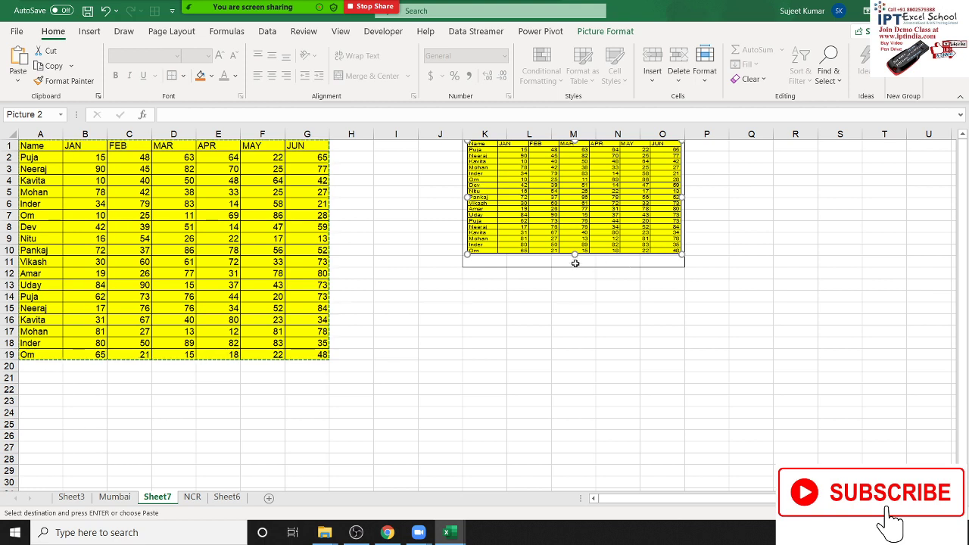
{"action": "left_click_drag", "start_coordinate": [576, 259], "coordinate": [575, 263]}
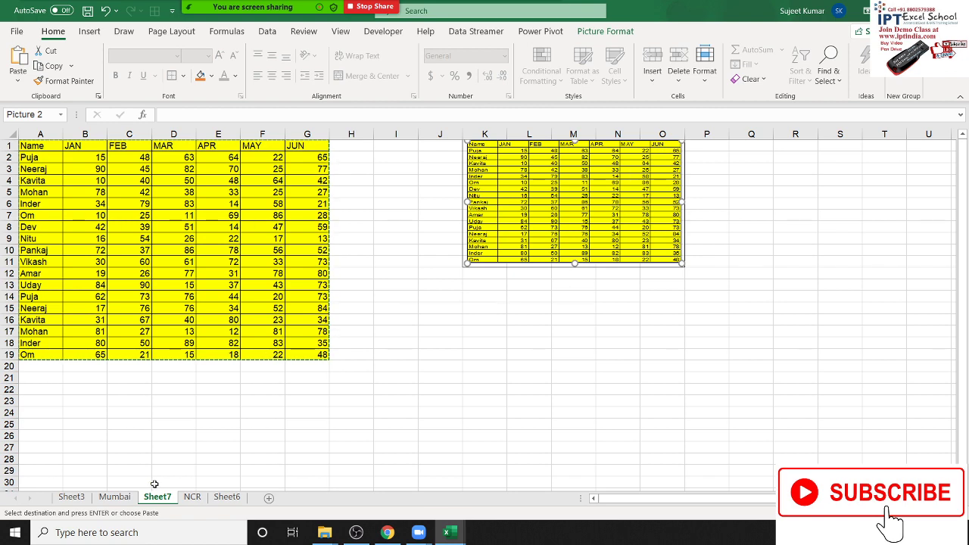
Step: Go to the Mumbai sheet via the NCR tab and click an empty cell to clear the selection
{"action": "left_click", "coordinate": [192, 497]}
{"action": "left_click", "coordinate": [125, 501]}
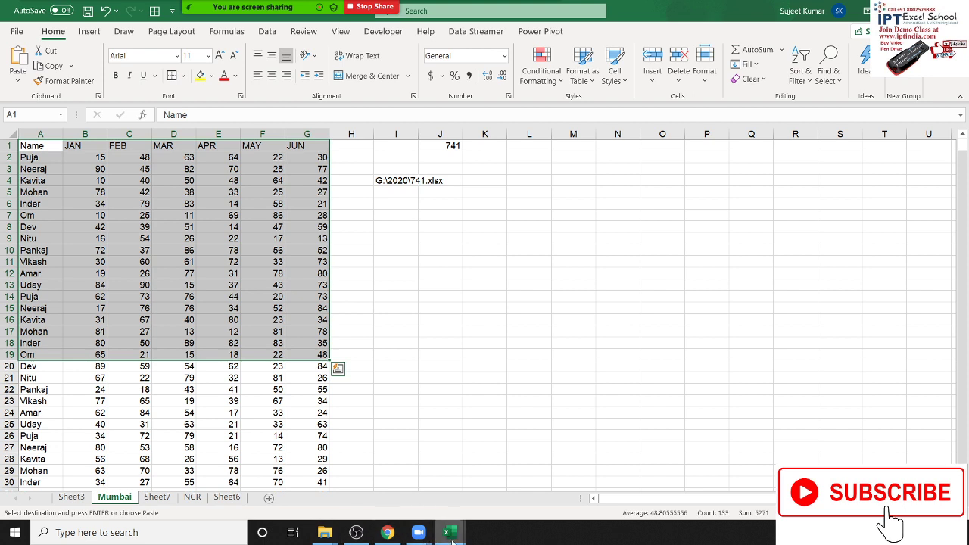
{"action": "mouse_move", "coordinate": [449, 536]}
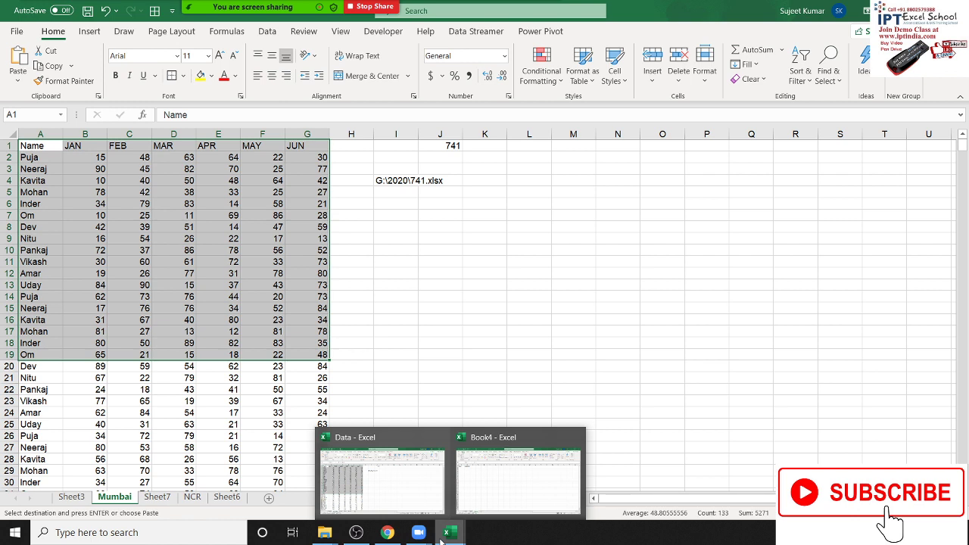
{"action": "left_click", "coordinate": [427, 261]}
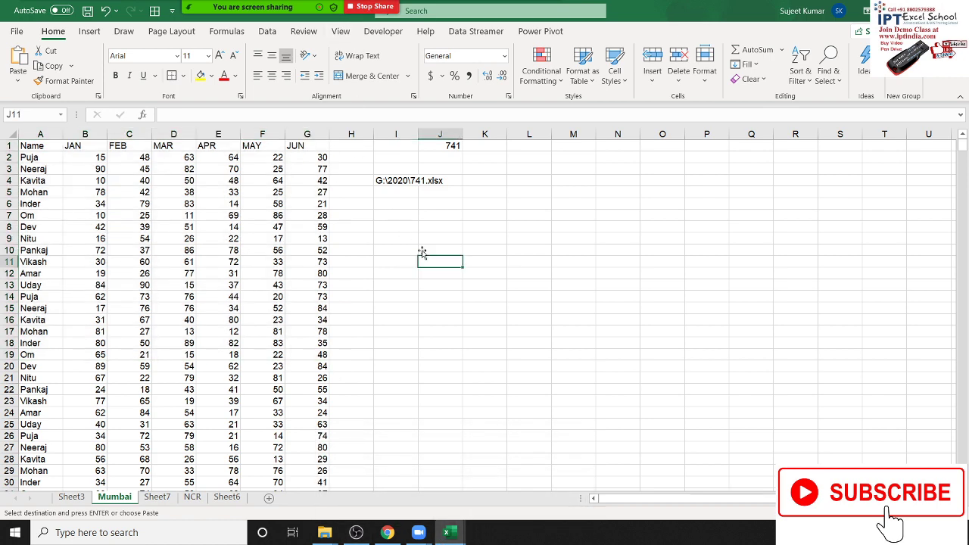
Step: Stop sharing the screen in Zoom and make the other participant the meeting host
{"action": "left_click", "coordinate": [378, 9]}
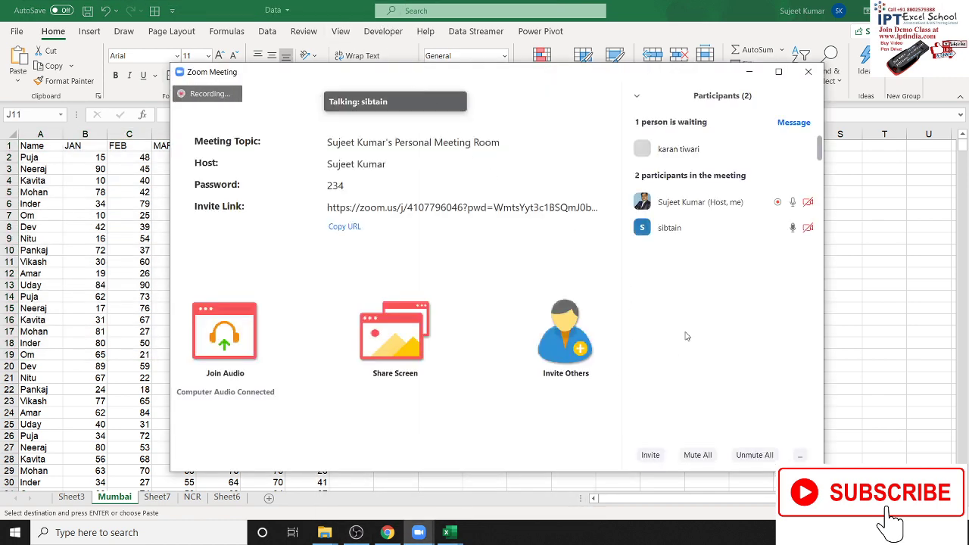
{"action": "left_click", "coordinate": [793, 227]}
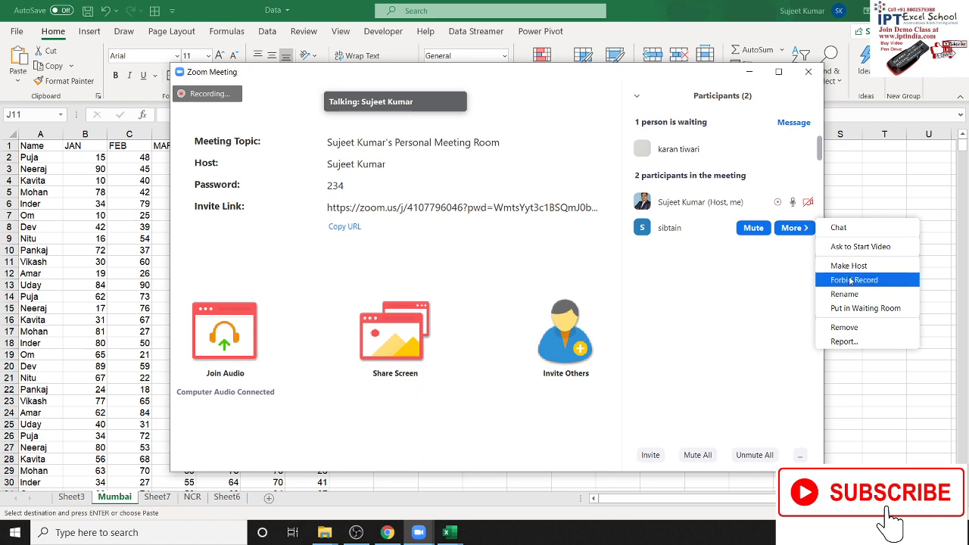
{"action": "left_click", "coordinate": [854, 266]}
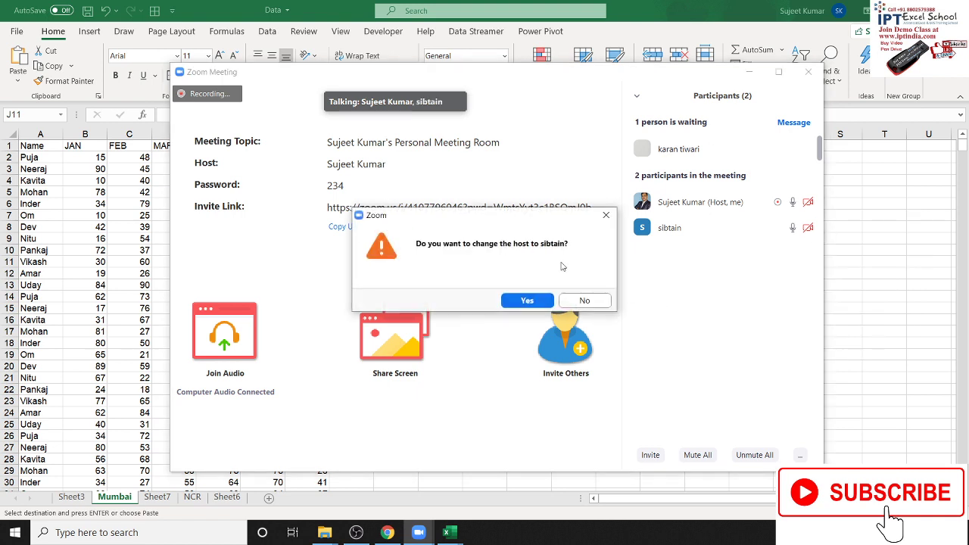
{"action": "left_click", "coordinate": [531, 300]}
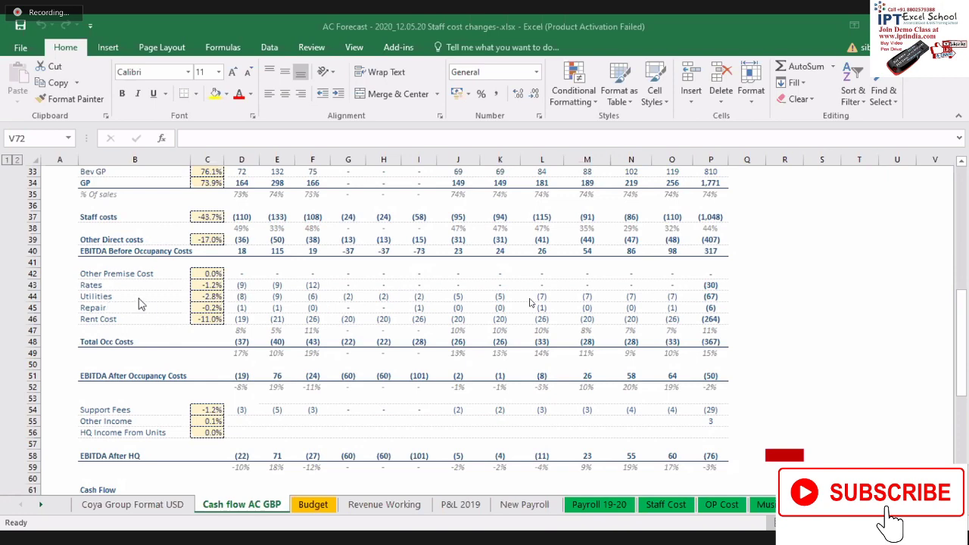
Step: Fill the occupancy-cost block B42:P48 yellow, then select H45 to check its formula
{"action": "left_click_drag", "start_coordinate": [94, 274], "coordinate": [708, 342]}
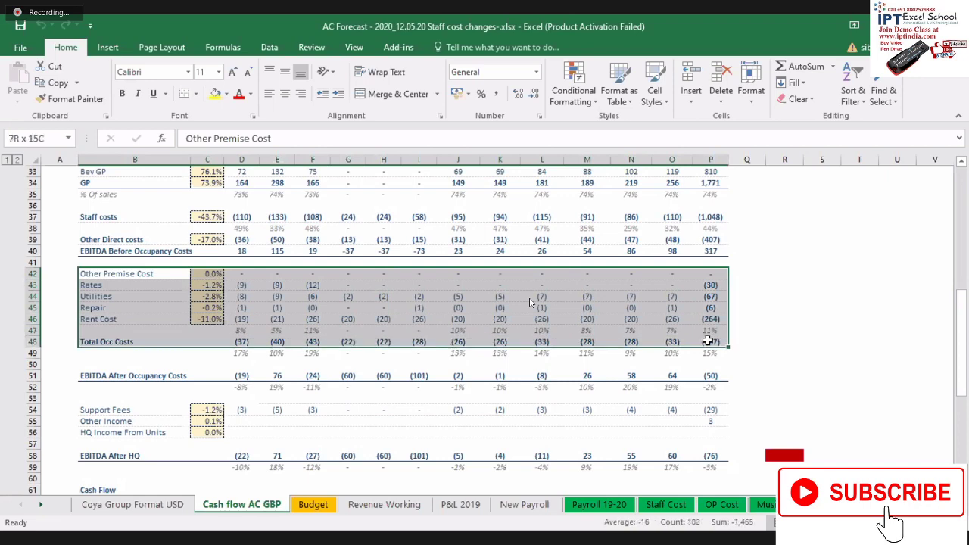
{"action": "left_click", "coordinate": [215, 93]}
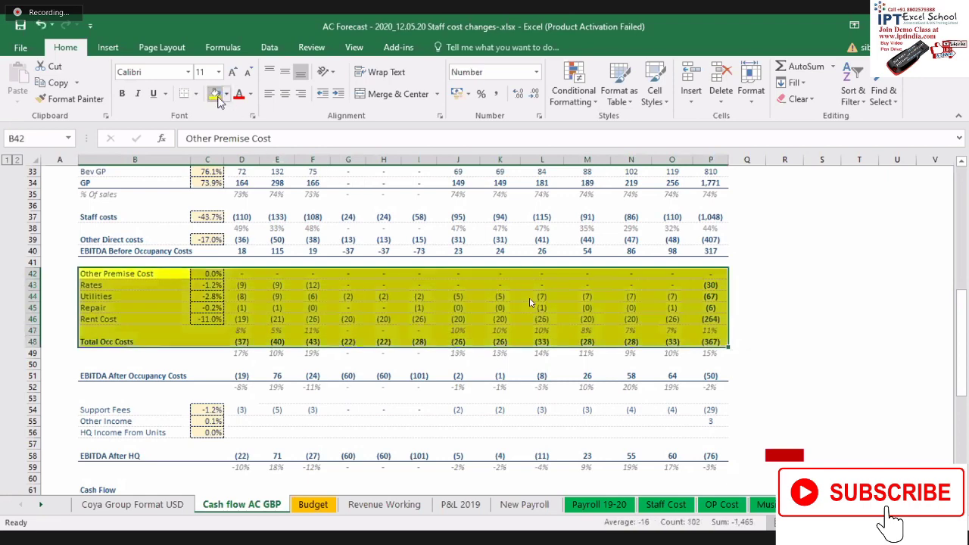
{"action": "left_click", "coordinate": [370, 306]}
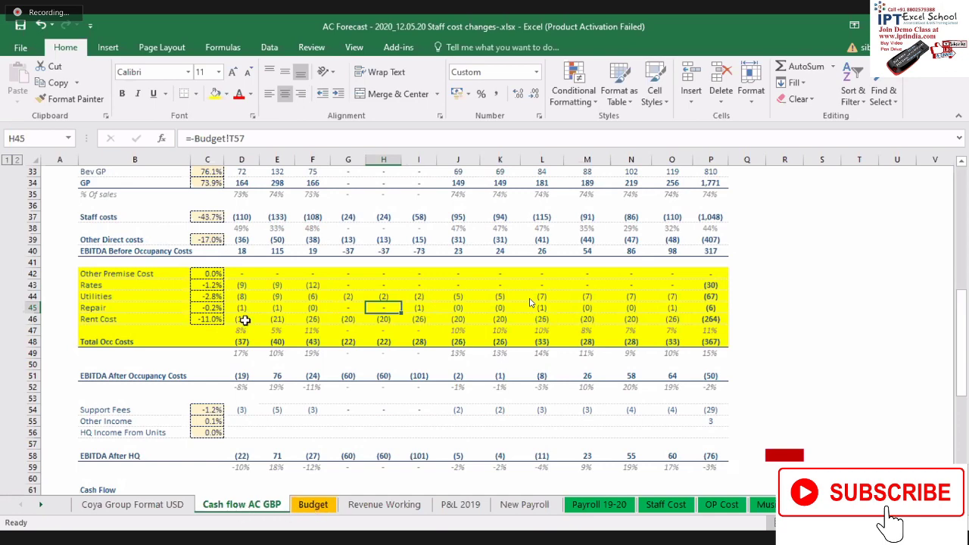
Step: Inspect the values in D42, E42 and F42 and the Rates formula in D43, then copy D43
{"action": "left_click", "coordinate": [242, 273]}
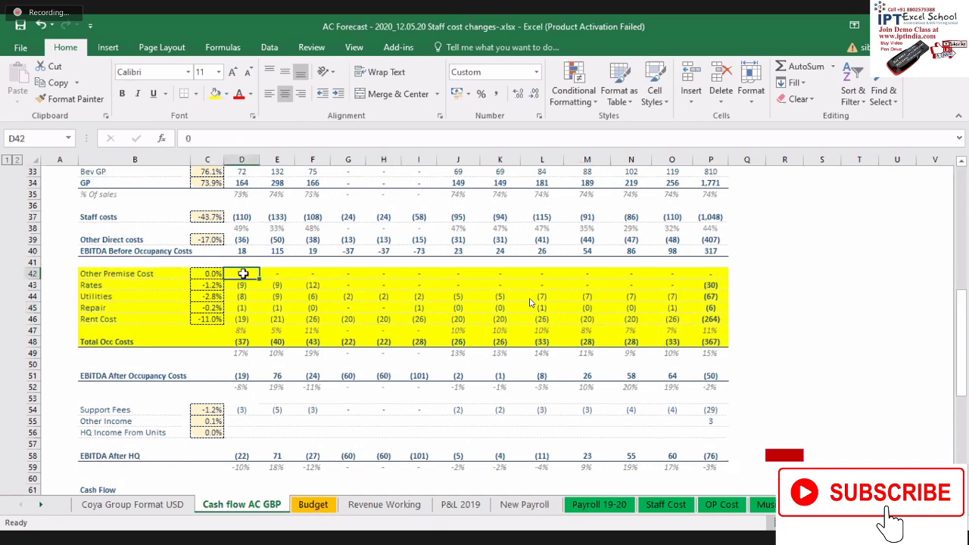
{"action": "left_click", "coordinate": [281, 275]}
{"action": "left_click", "coordinate": [315, 274]}
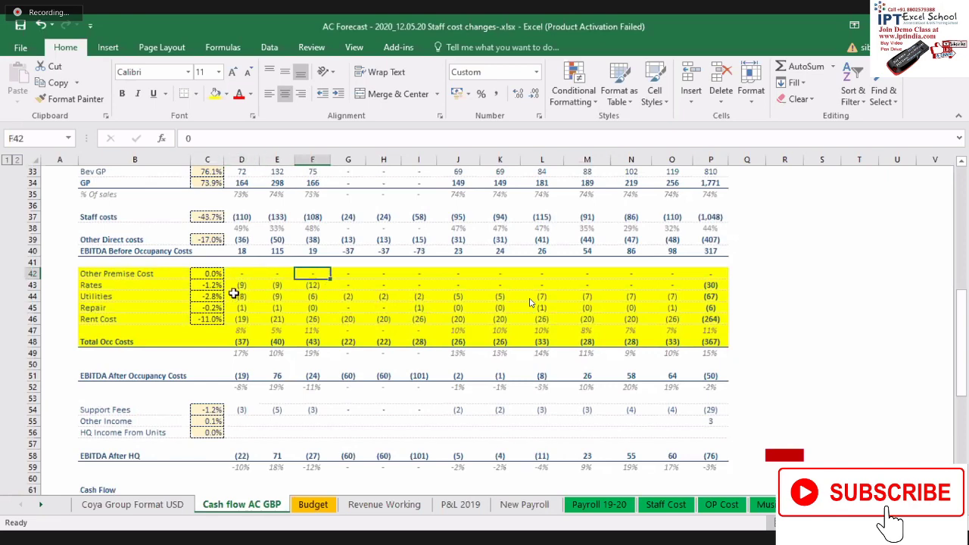
{"action": "left_click", "coordinate": [239, 285]}
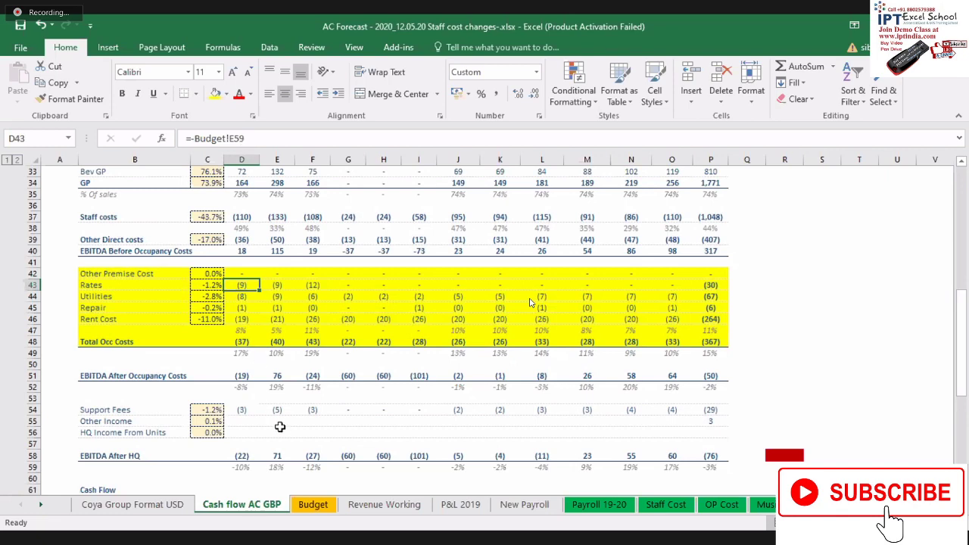
{"action": "key", "text": "ctrl+c"}
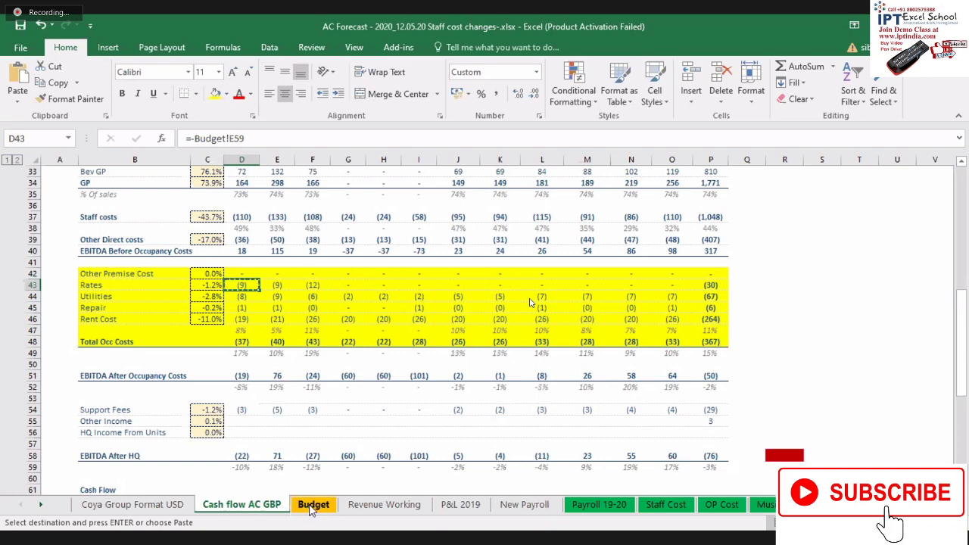
Step: Edit D43, copy just the text Budget!E59 from its formula, then cancel the edit
{"action": "double_click", "coordinate": [265, 139]}
{"action": "left_click_drag", "start_coordinate": [265, 138], "coordinate": [182, 136]}
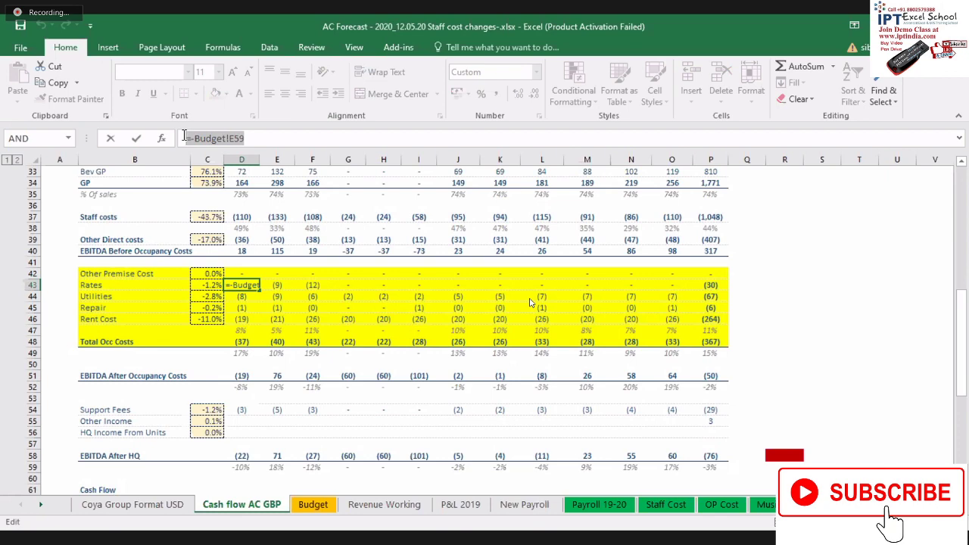
{"action": "left_click_drag", "start_coordinate": [245, 138], "coordinate": [198, 137]}
{"action": "key", "text": "ctrl+c"}
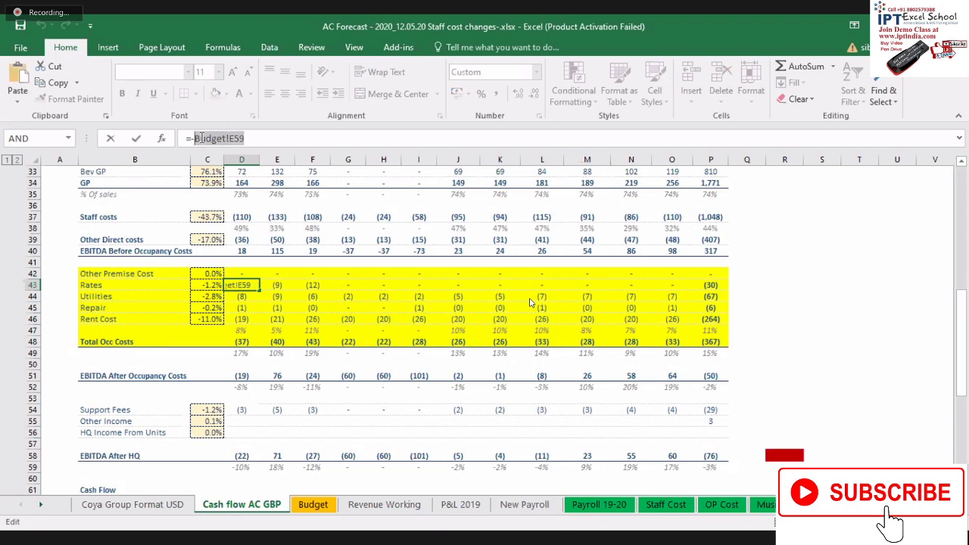
{"action": "key", "text": "Escape"}
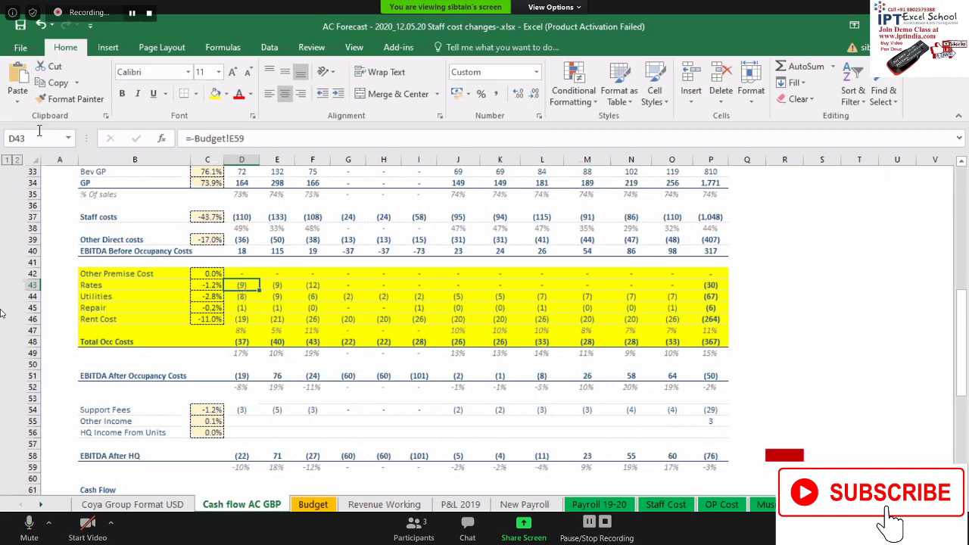
Step: Discard the Budget!E59 Name Box entry and jump from D43 to its precedent with Ctrl+[
{"action": "left_click", "coordinate": [37, 137]}
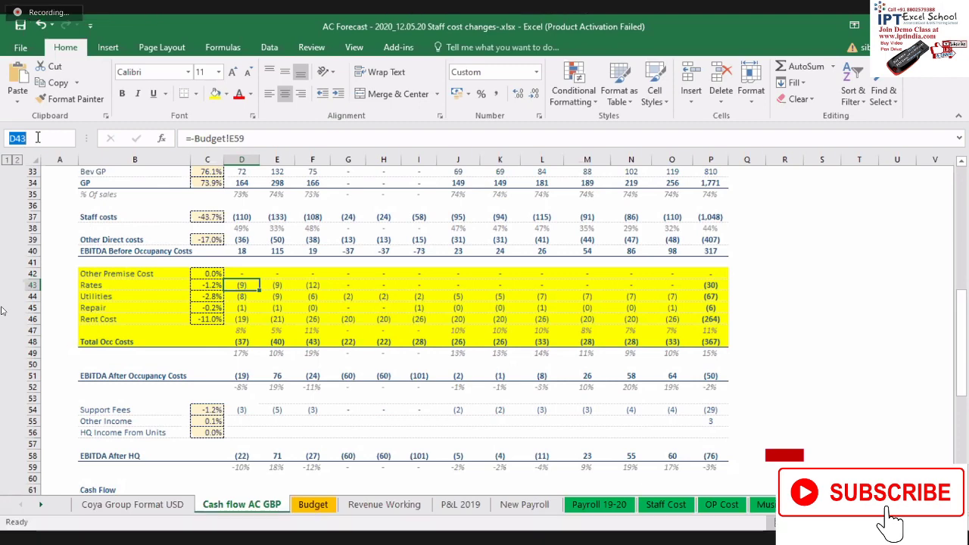
{"action": "type", "text": "Budget!E59"}
{"action": "key", "text": "Escape"}
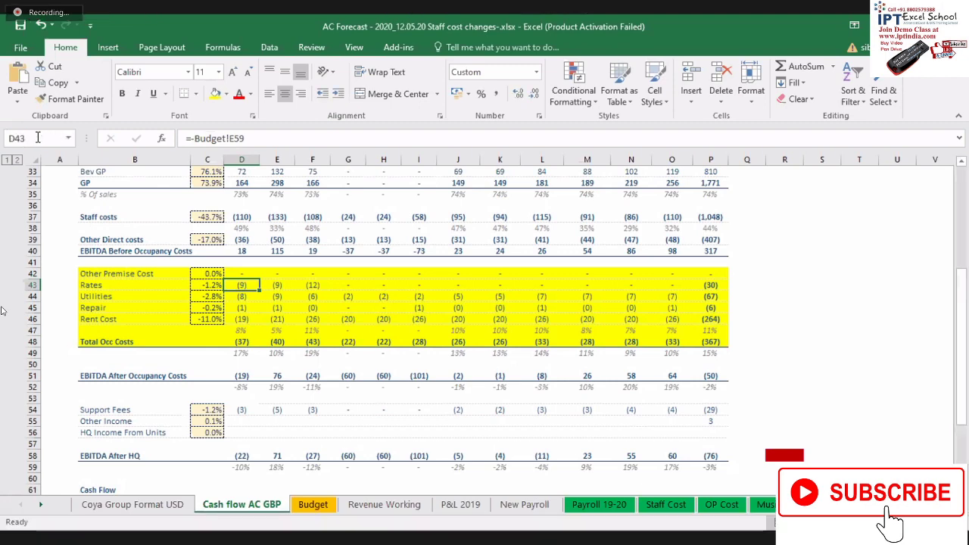
{"action": "key", "text": "ctrl+bracketleft"}
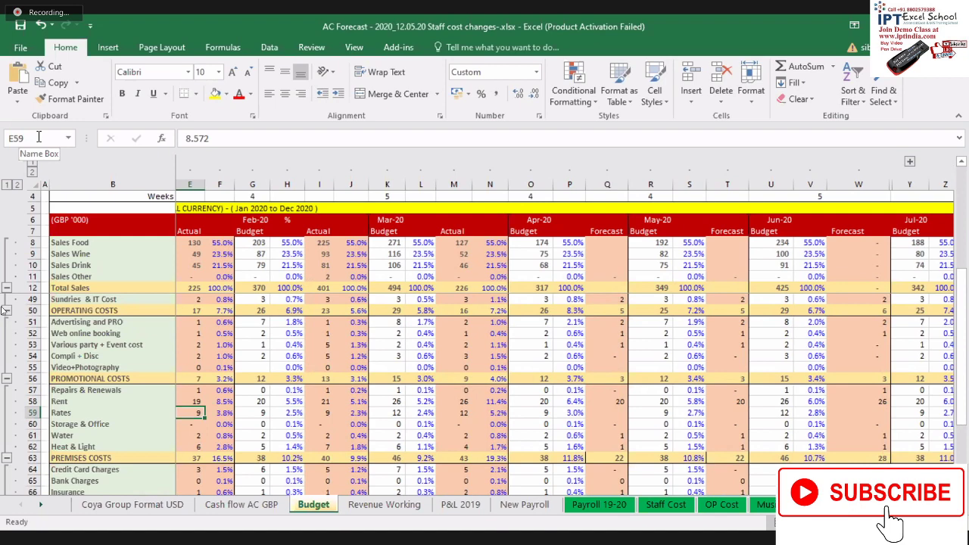
Step: Exit Zoom's full-screen view of the shared workbook through View Options
{"action": "left_click", "coordinate": [45, 138]}
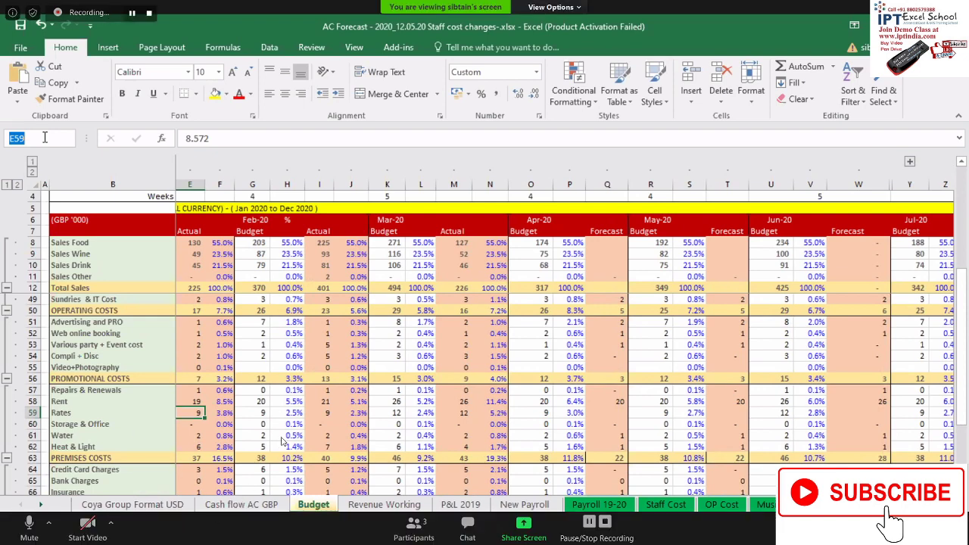
{"action": "left_click", "coordinate": [578, 9]}
{"action": "key", "text": "Escape"}
{"action": "left_click", "coordinate": [578, 9]}
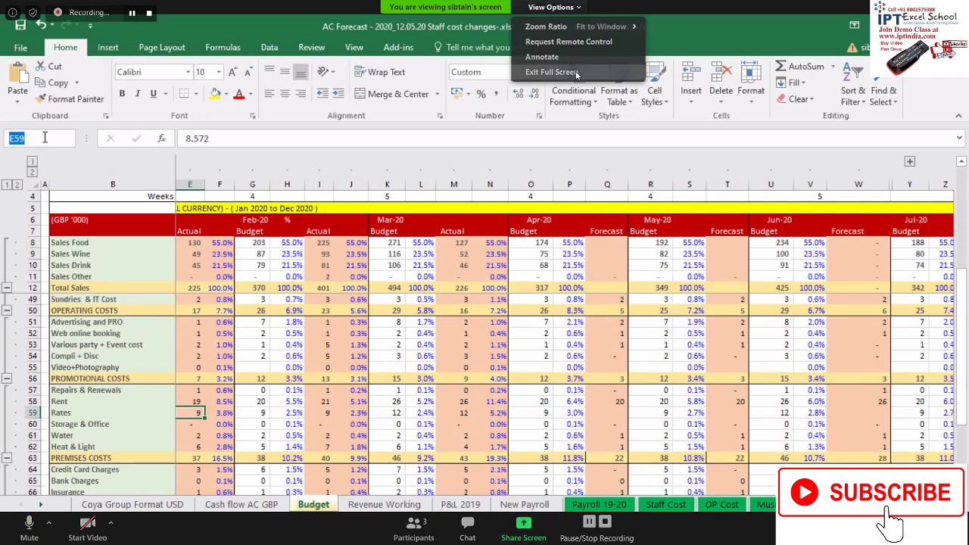
{"action": "left_click", "coordinate": [551, 72]}
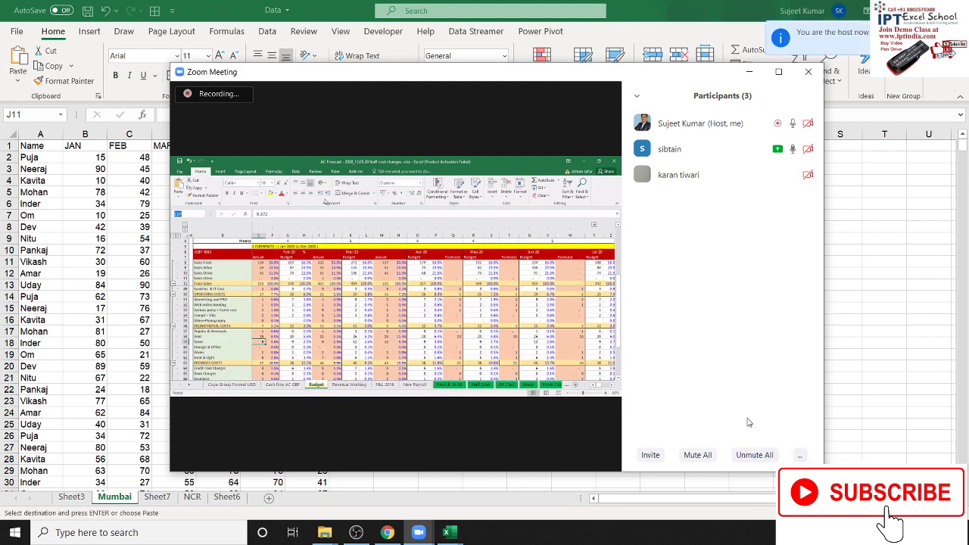
Step: Share the entire screen from Zoom's share dialog
{"action": "left_click", "coordinate": [800, 455]}
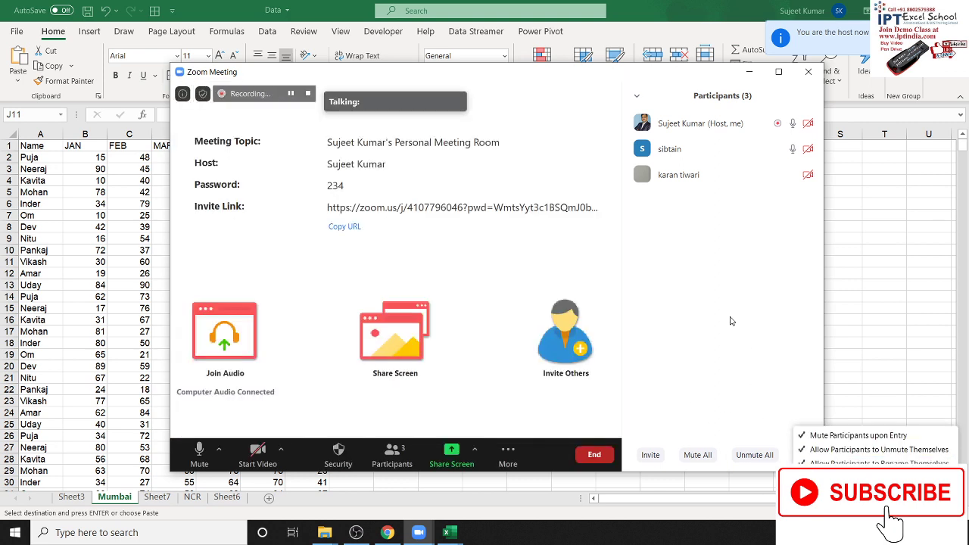
{"action": "left_click", "coordinate": [424, 341]}
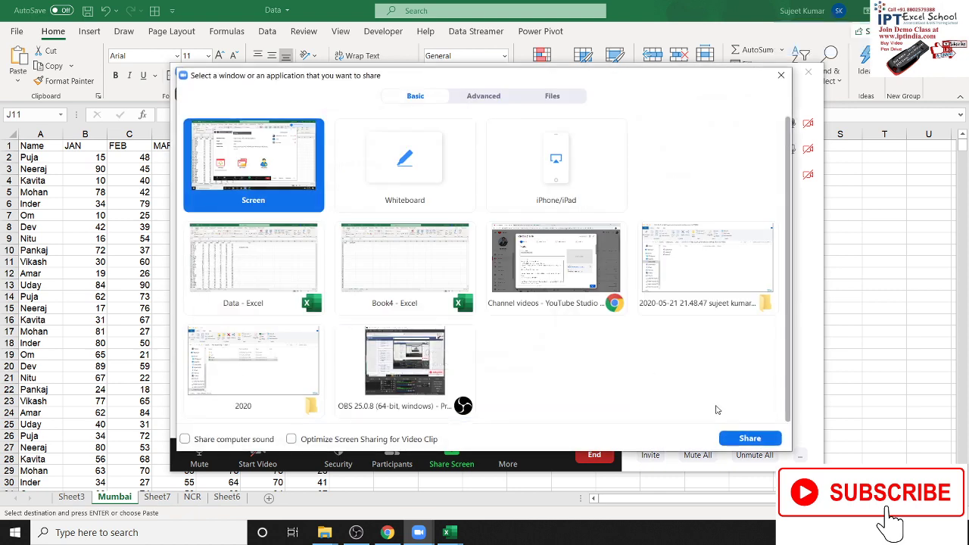
{"action": "left_click", "coordinate": [748, 439]}
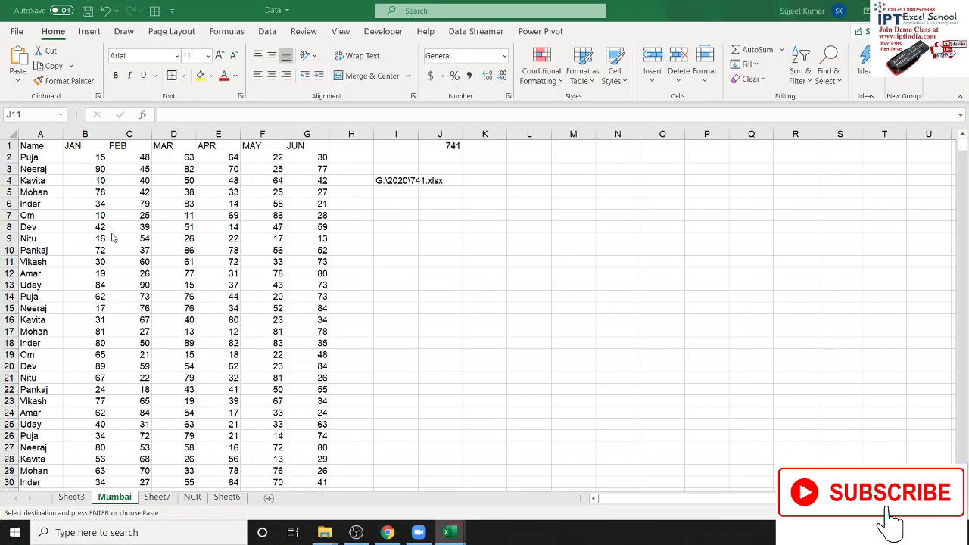
Step: Focus the local Excel workbook and select J1 (741), then M1
{"action": "left_click", "coordinate": [86, 239]}
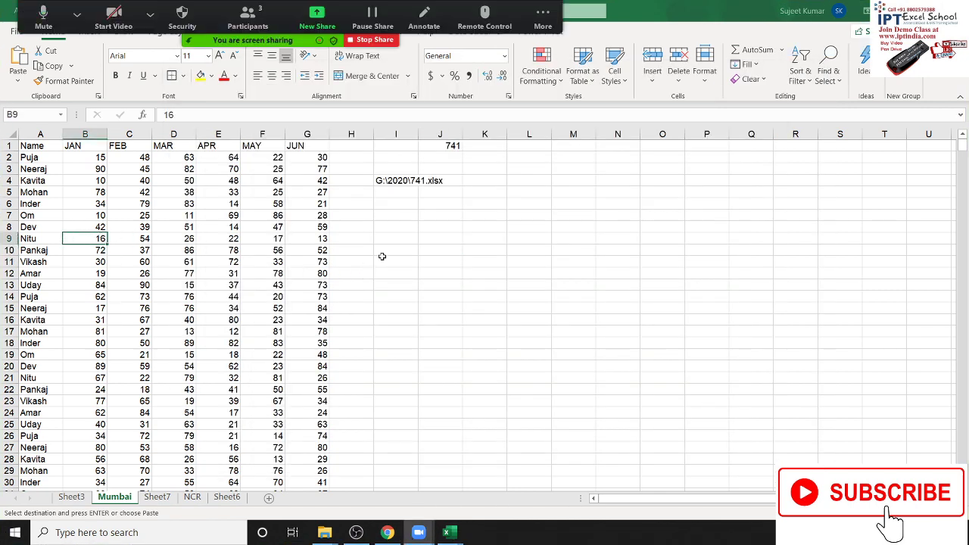
{"action": "left_click", "coordinate": [446, 146]}
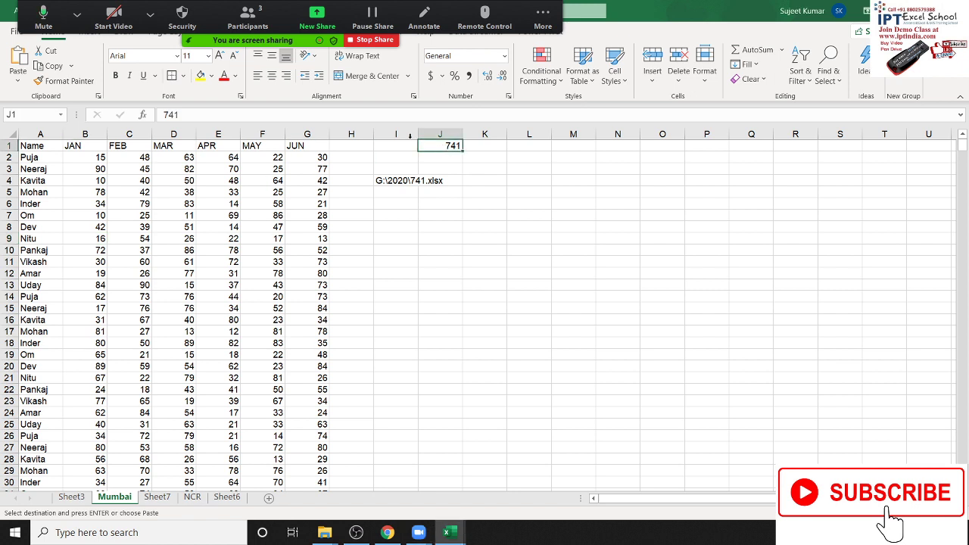
{"action": "left_click", "coordinate": [577, 146]}
Step: Enter the formula =B5 in M1 so it shows 78
{"action": "type", "text": "="}
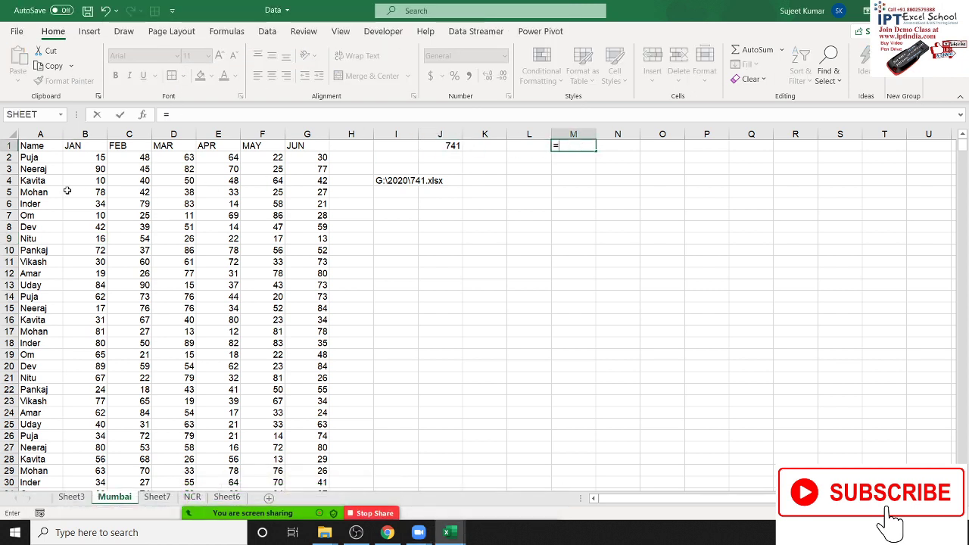
{"action": "left_click", "coordinate": [66, 190]}
{"action": "key", "text": "Return"}
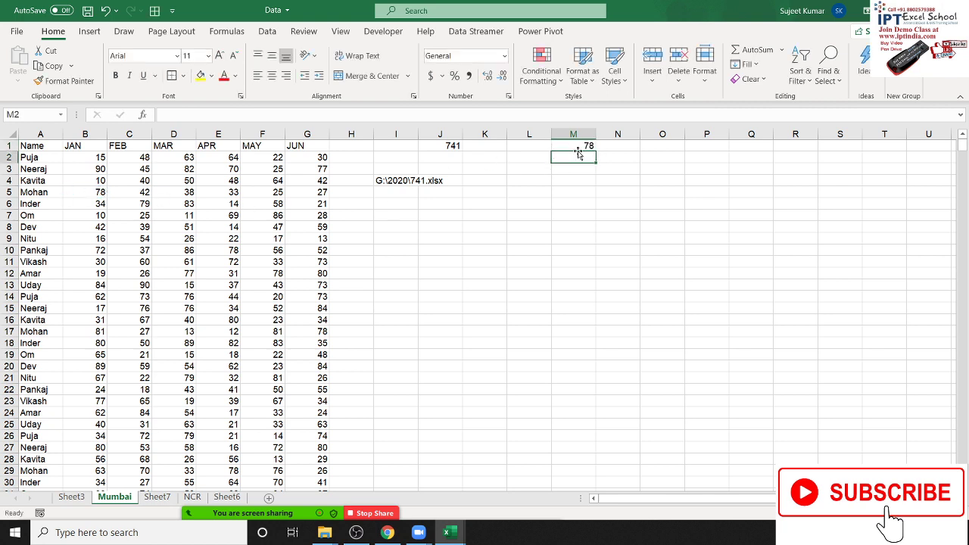
{"action": "left_click", "coordinate": [578, 147]}
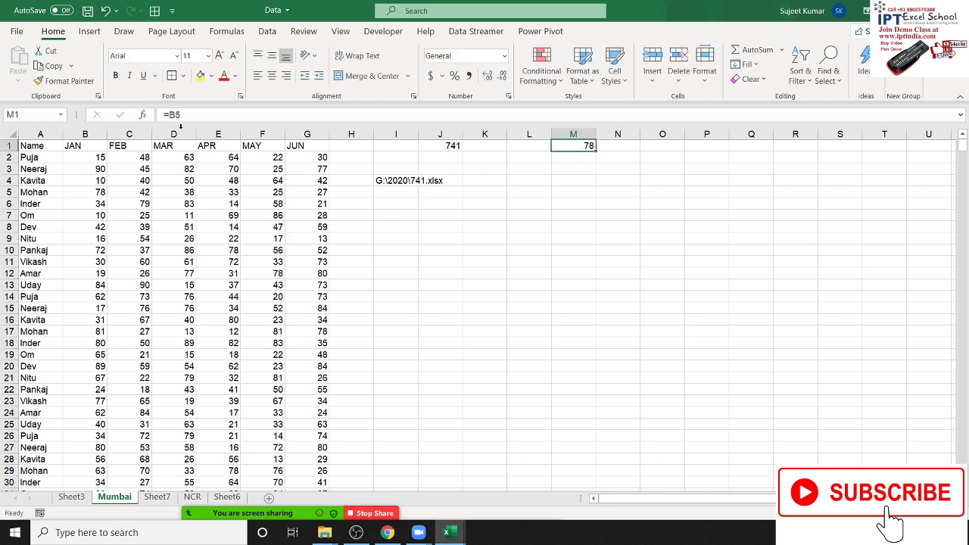
Step: Jump to cell B5 through the Name Box
{"action": "left_click", "coordinate": [37, 115]}
{"action": "type", "text": "b5"}
{"action": "key", "text": "Return"}
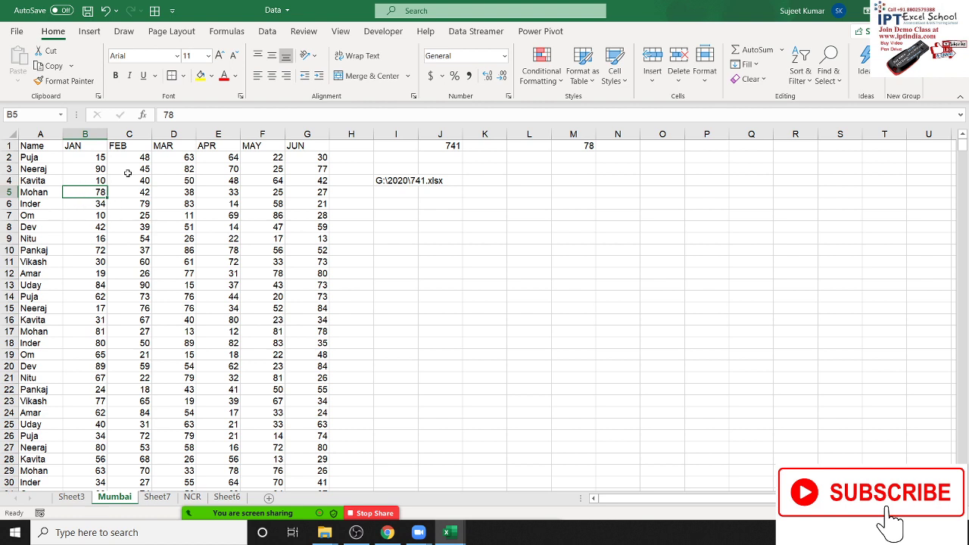
{"action": "left_click", "coordinate": [227, 31]}
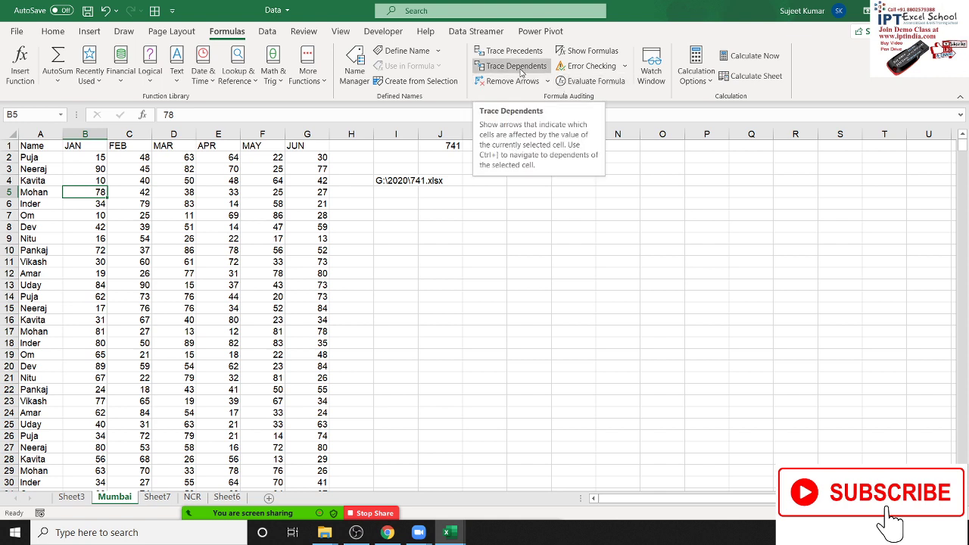
Step: Trace Dependents on B5 to draw its arrow to M1, then switch to Sheet7
{"action": "left_click", "coordinate": [520, 70]}
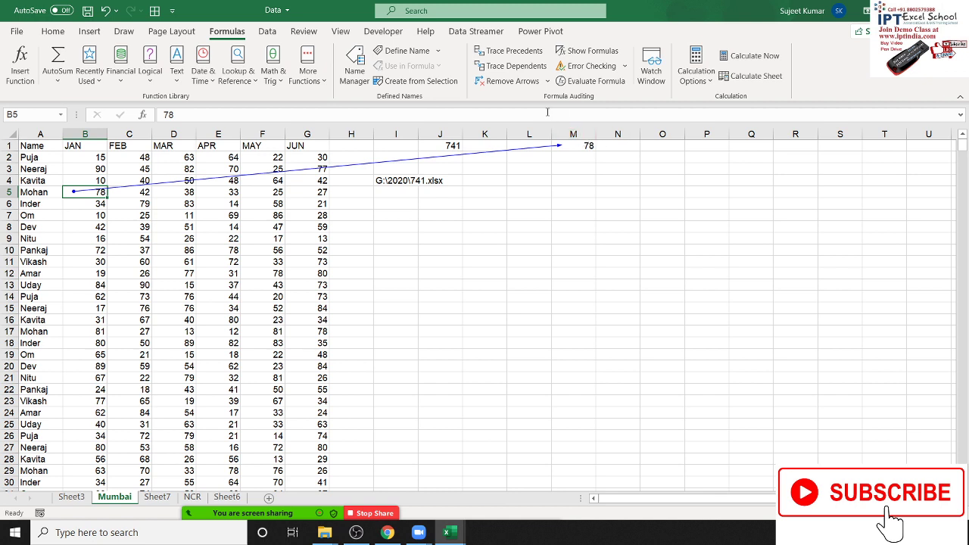
{"action": "mouse_move", "coordinate": [288, 506]}
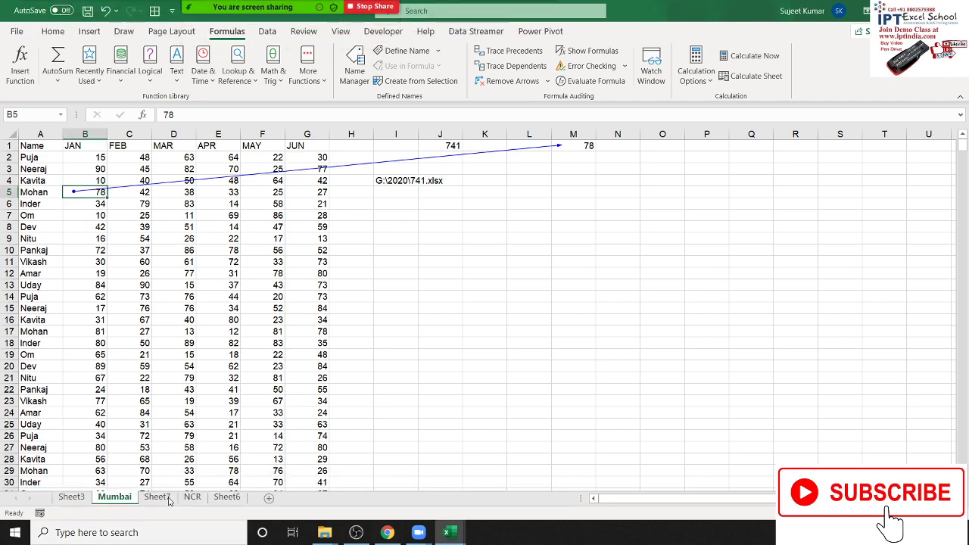
{"action": "left_click", "coordinate": [157, 497]}
Step: Enter =Mumbai!D14 in Sheet7 cell J17 so it shows 76
{"action": "left_click", "coordinate": [442, 328]}
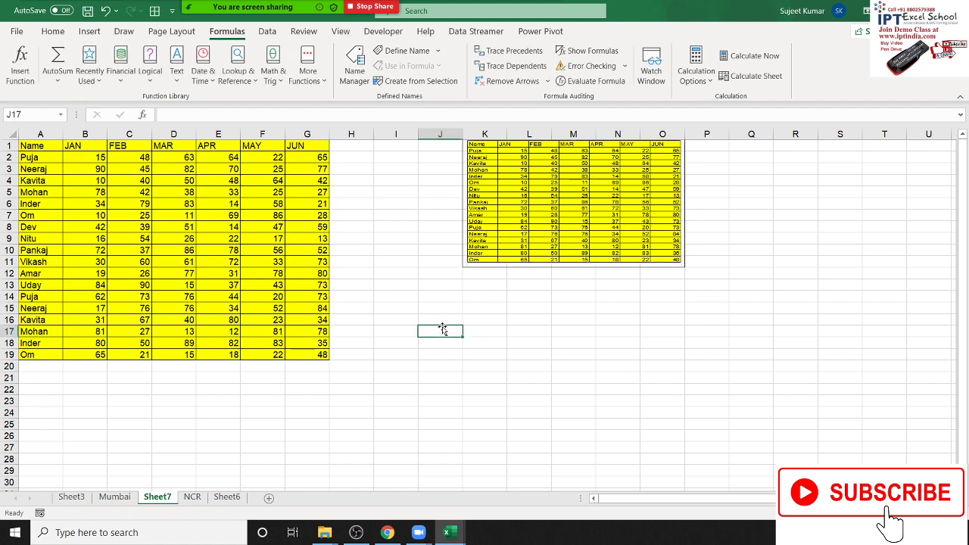
{"action": "type", "text": "="}
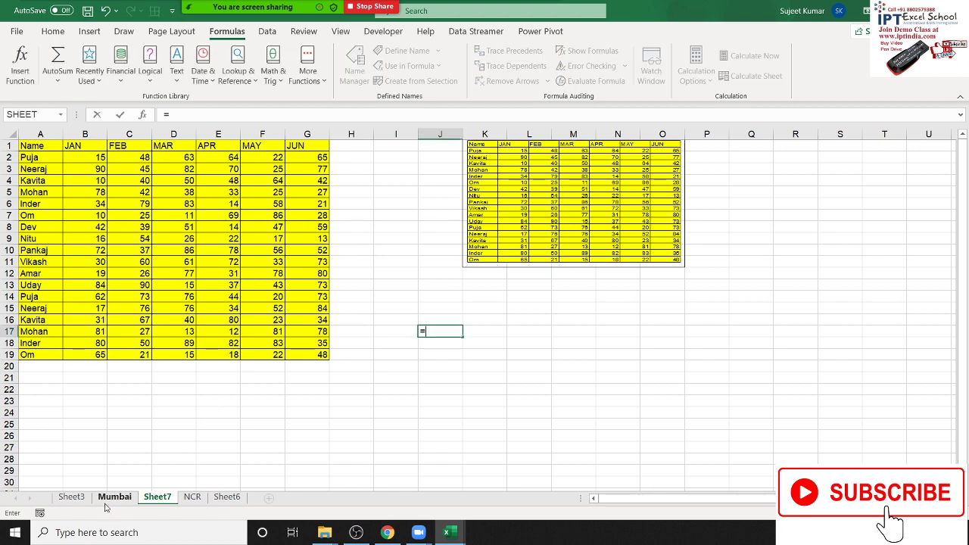
{"action": "left_click", "coordinate": [114, 496]}
{"action": "left_click", "coordinate": [187, 296]}
{"action": "key", "text": "Return"}
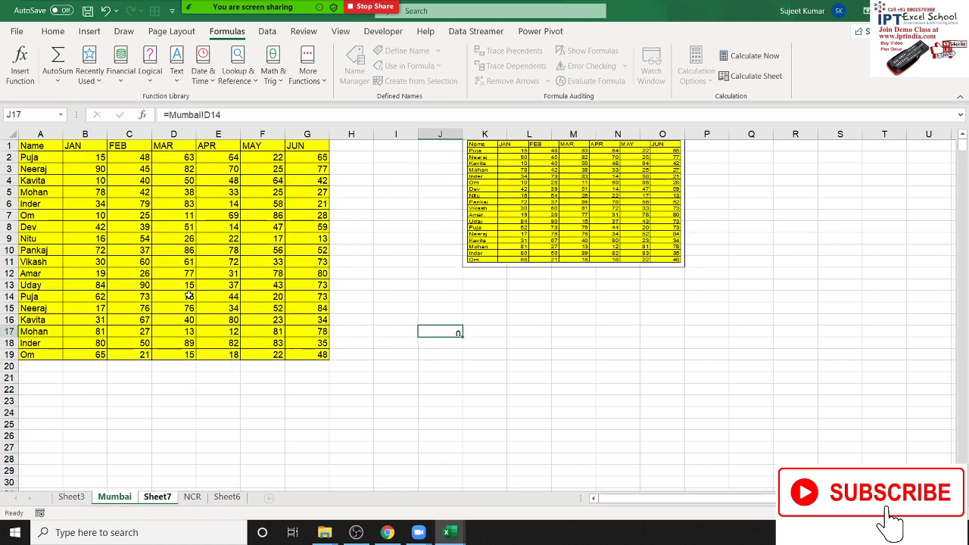
Step: Trace Precedents on J17 to draw its arrow from Mumbai D14
{"action": "left_click", "coordinate": [452, 332]}
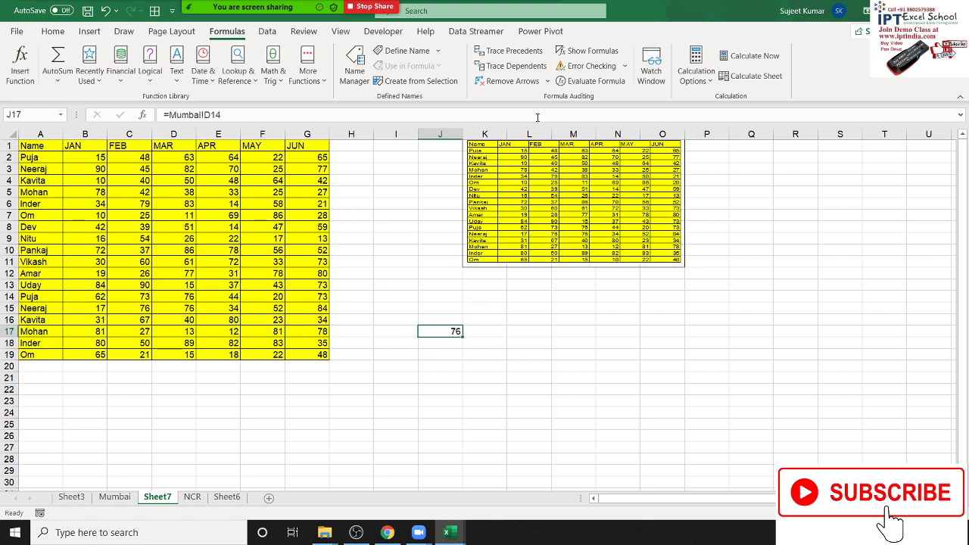
{"action": "left_click", "coordinate": [518, 53]}
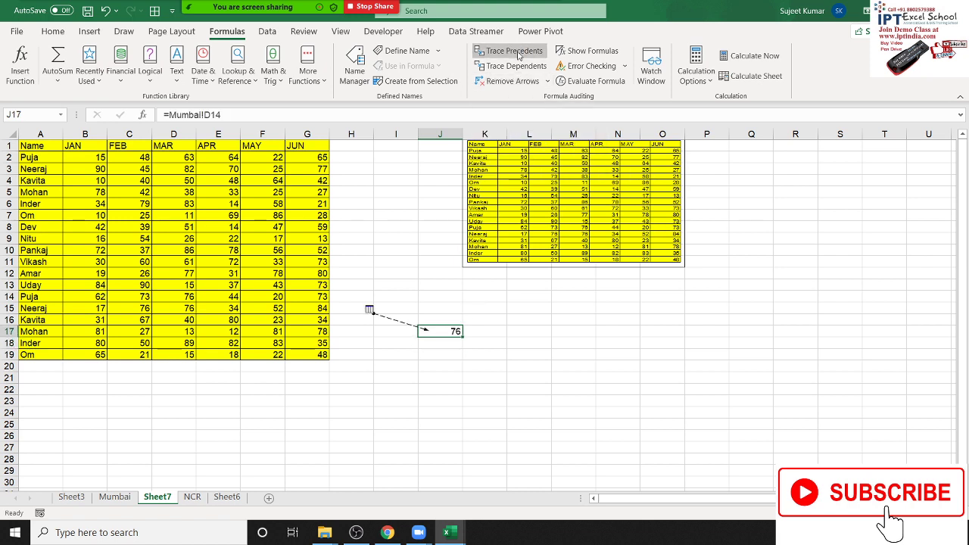
{"action": "left_click", "coordinate": [369, 311]}
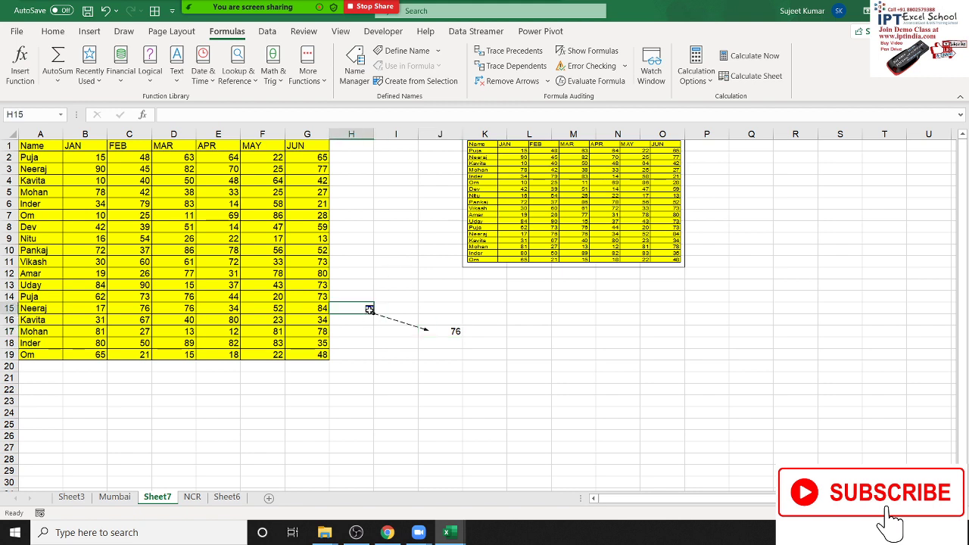
{"action": "left_click", "coordinate": [435, 329]}
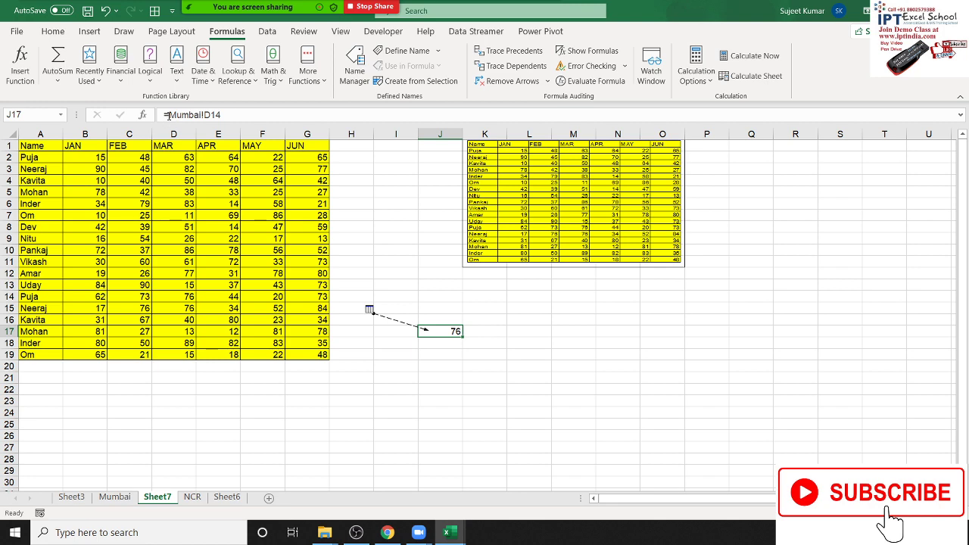
Step: Jump to Mumbai!D14 via the Name Box, trace its dependents, then remove all arrows
{"action": "left_click_drag", "start_coordinate": [169, 114], "coordinate": [263, 120]}
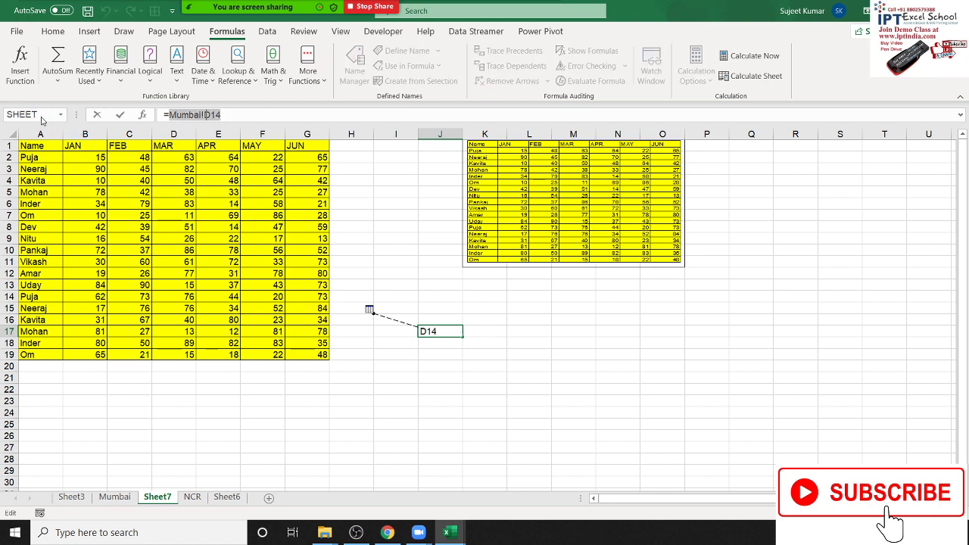
{"action": "left_click", "coordinate": [34, 115]}
{"action": "key", "text": "Escape"}
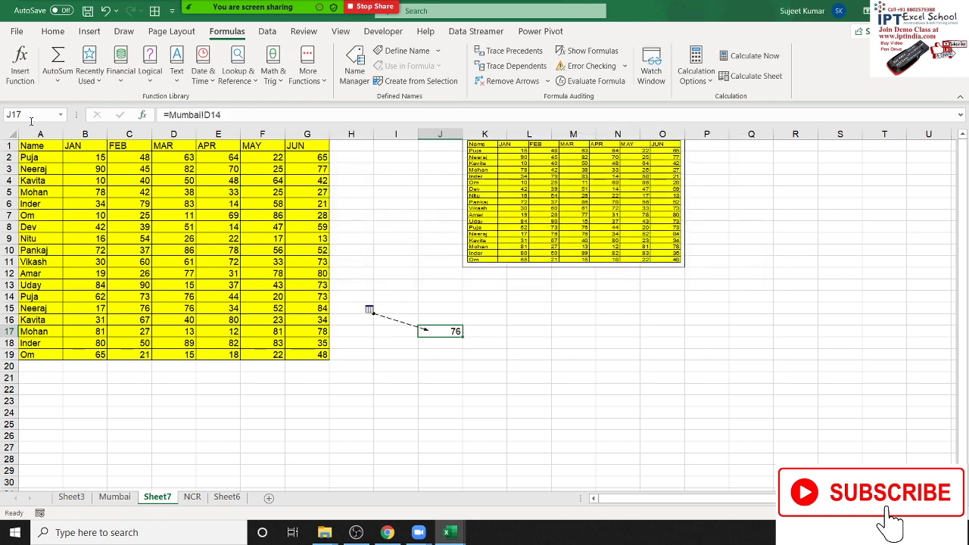
{"action": "type", "text": "Mumbai!D14"}
{"action": "key", "text": "Return"}
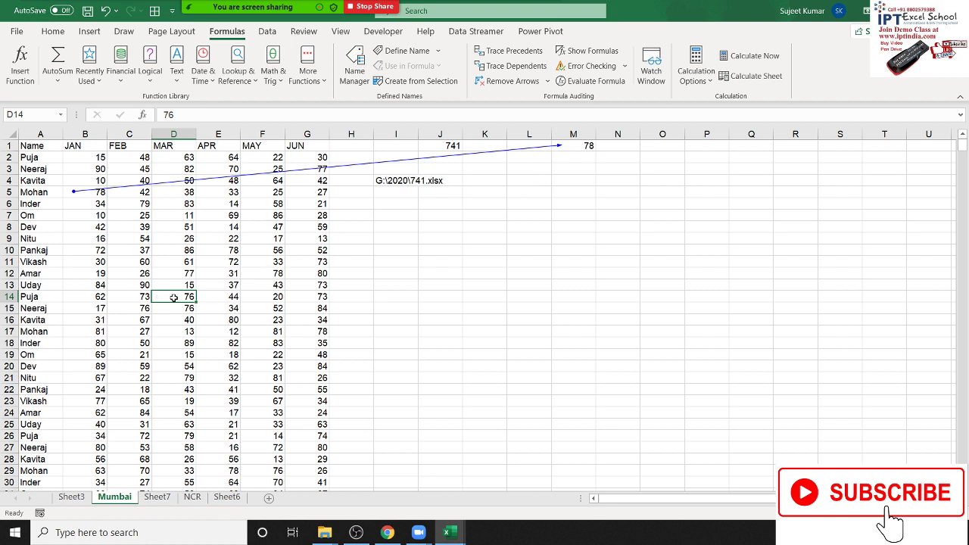
{"action": "left_click", "coordinate": [497, 70]}
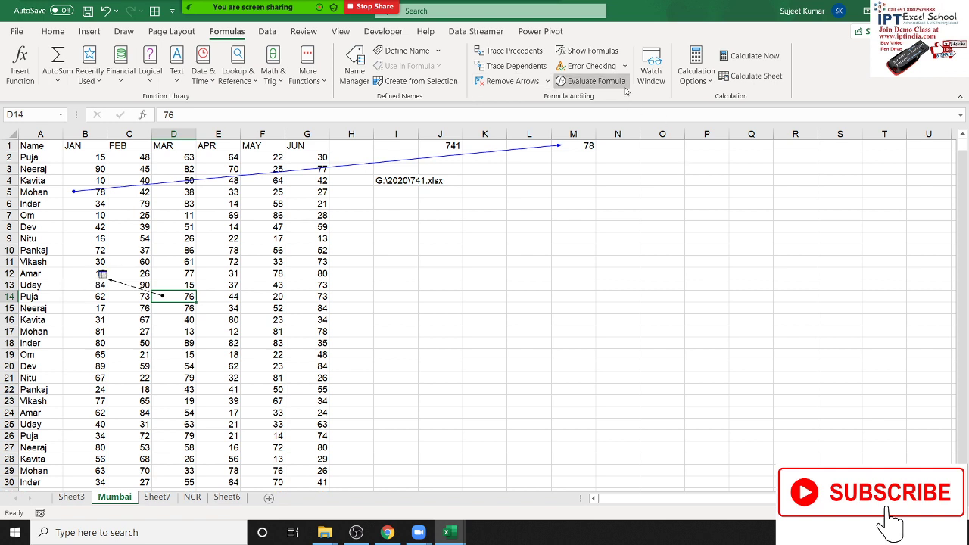
{"action": "left_click", "coordinate": [522, 80]}
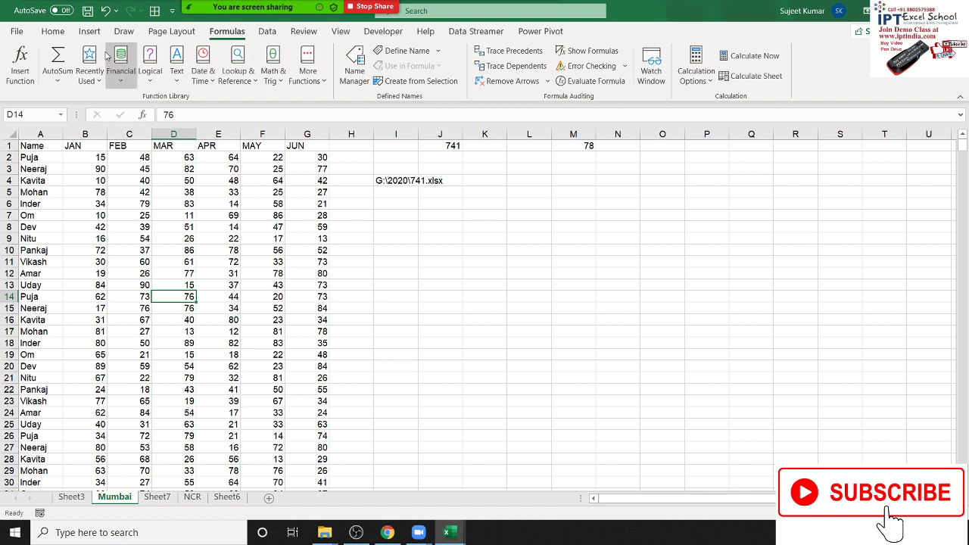
Step: Save the current Mumbai sheet position as custom view 'ss'
{"action": "left_click", "coordinate": [333, 35]}
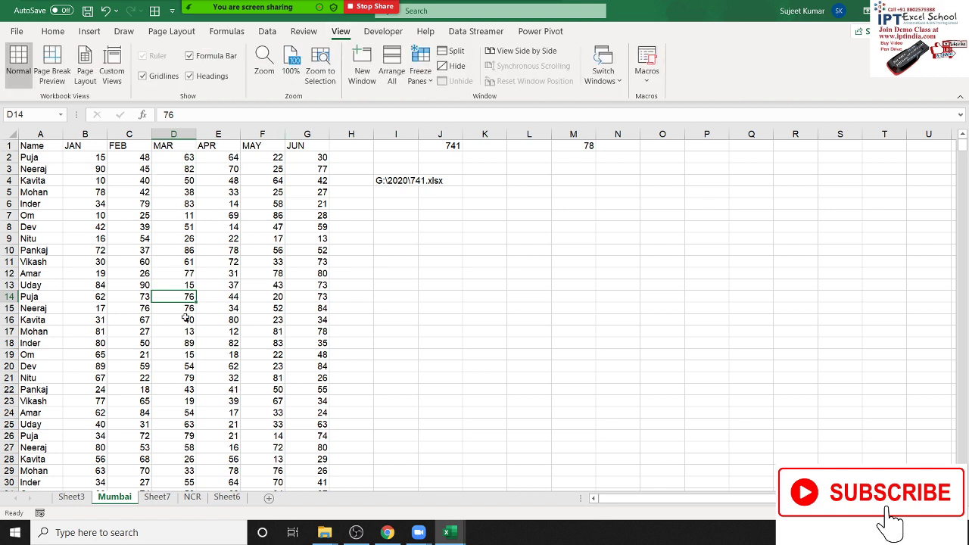
{"action": "left_click", "coordinate": [112, 72]}
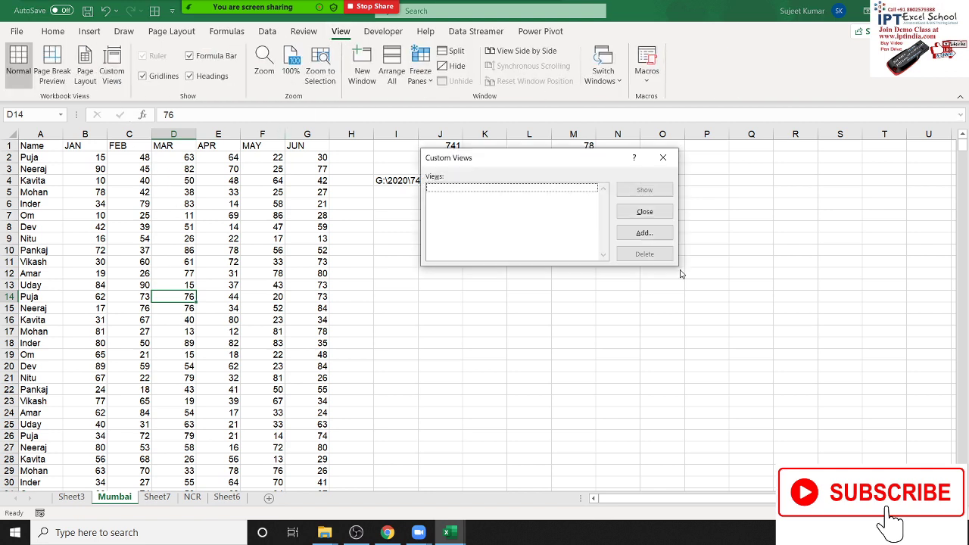
{"action": "left_click", "coordinate": [630, 233]}
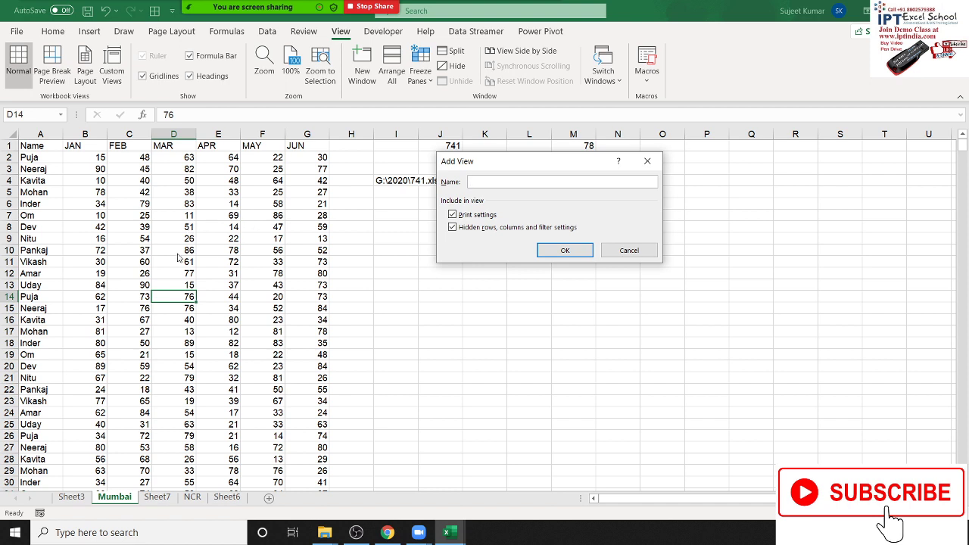
{"action": "type", "text": "ss"}
{"action": "left_click", "coordinate": [563, 250]}
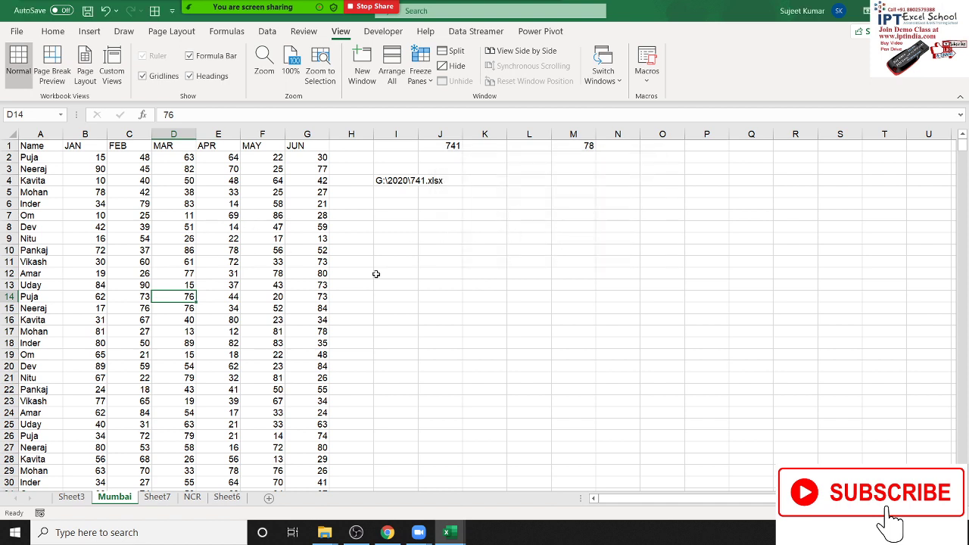
Step: From Sheet6, show the ss custom view to return to Mumbai
{"action": "left_click", "coordinate": [226, 497]}
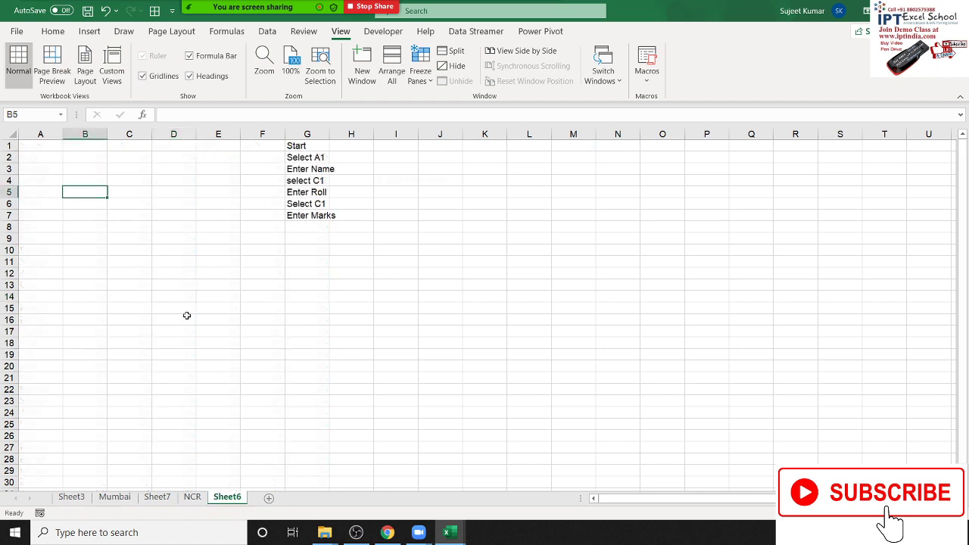
{"action": "left_click", "coordinate": [112, 70]}
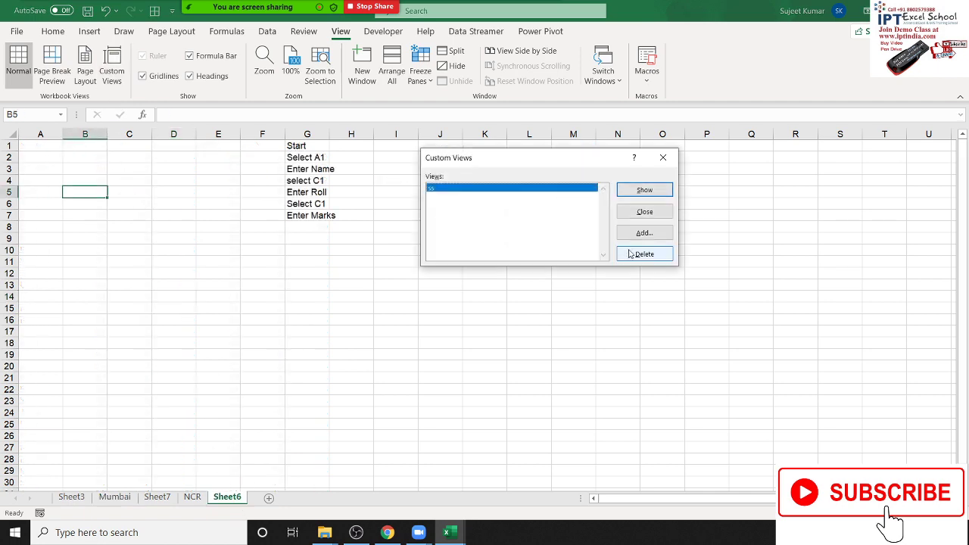
{"action": "left_click", "coordinate": [660, 193]}
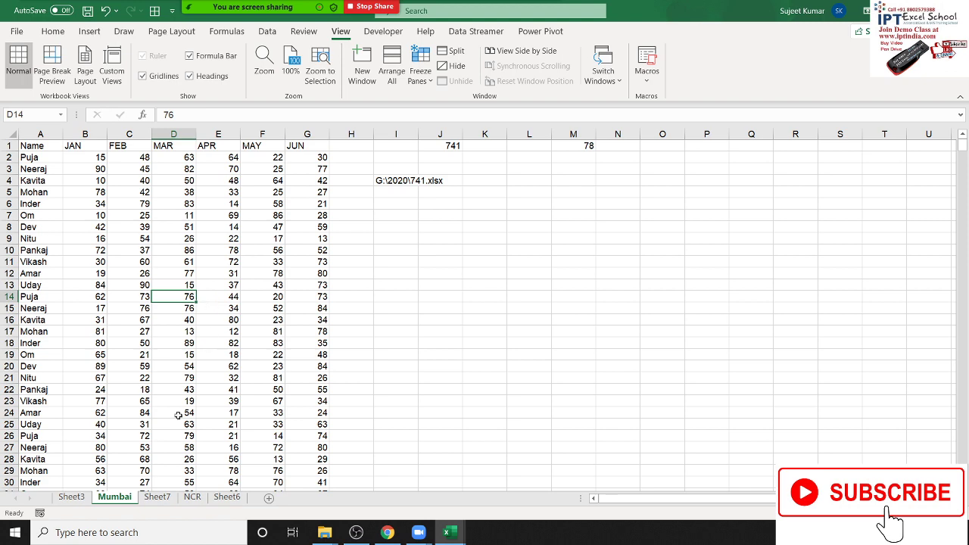
Step: On Sheet7, inspect J17's =Mumbai!D14 formula without changing it
{"action": "left_click", "coordinate": [158, 497]}
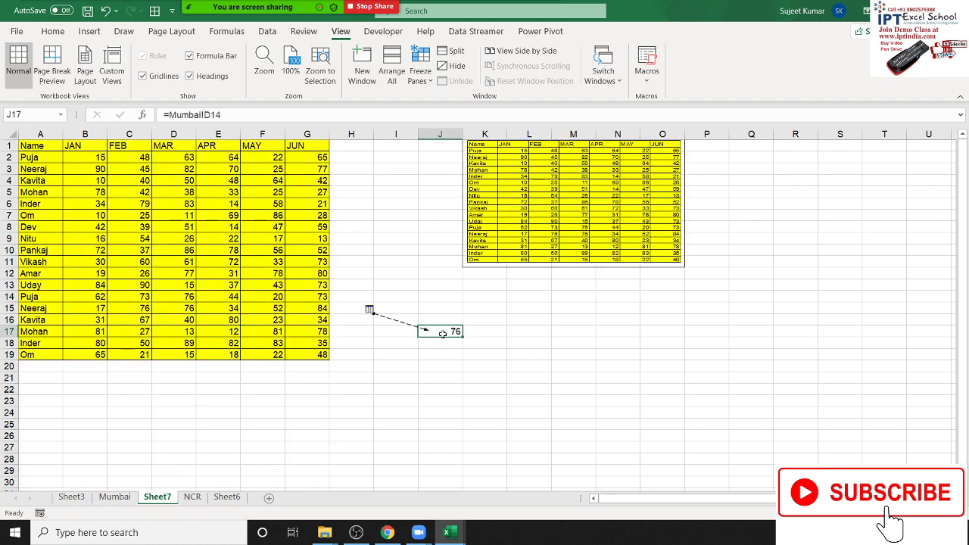
{"action": "left_click", "coordinate": [213, 115]}
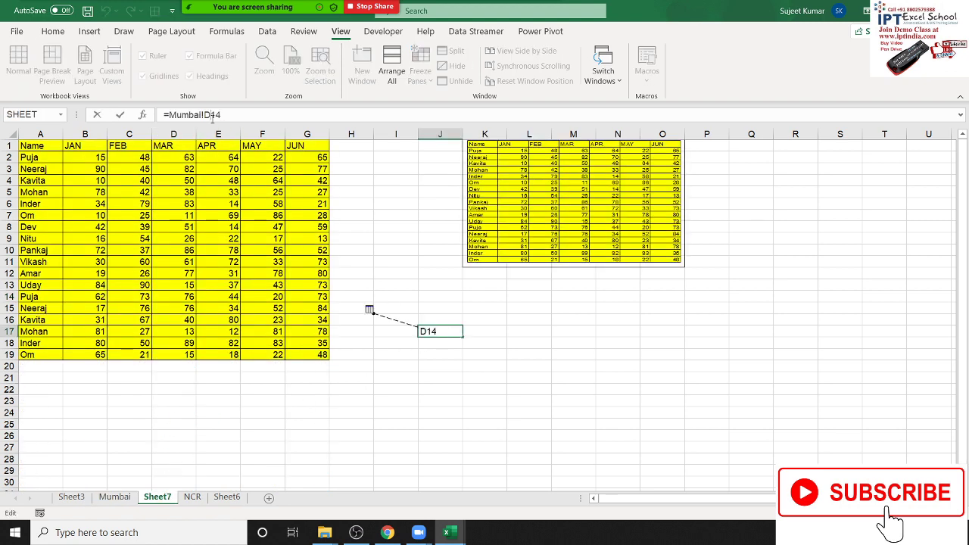
{"action": "triple_click", "coordinate": [231, 115]}
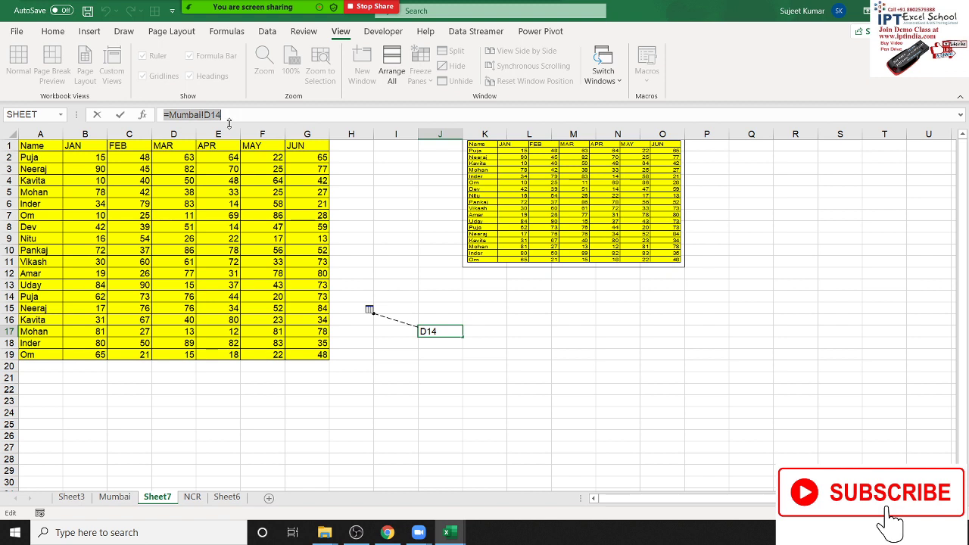
{"action": "left_click", "coordinate": [210, 116]}
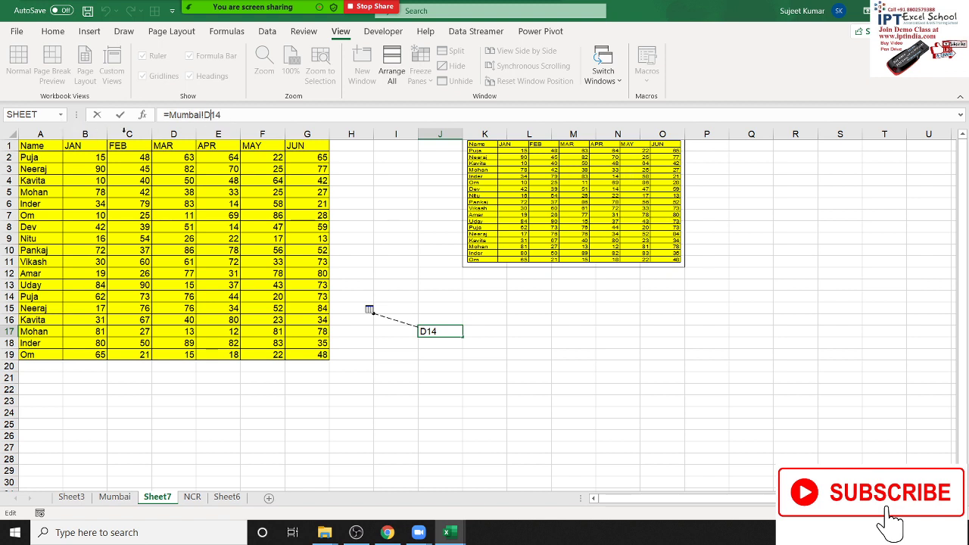
{"action": "key", "text": "ctrl+Return"}
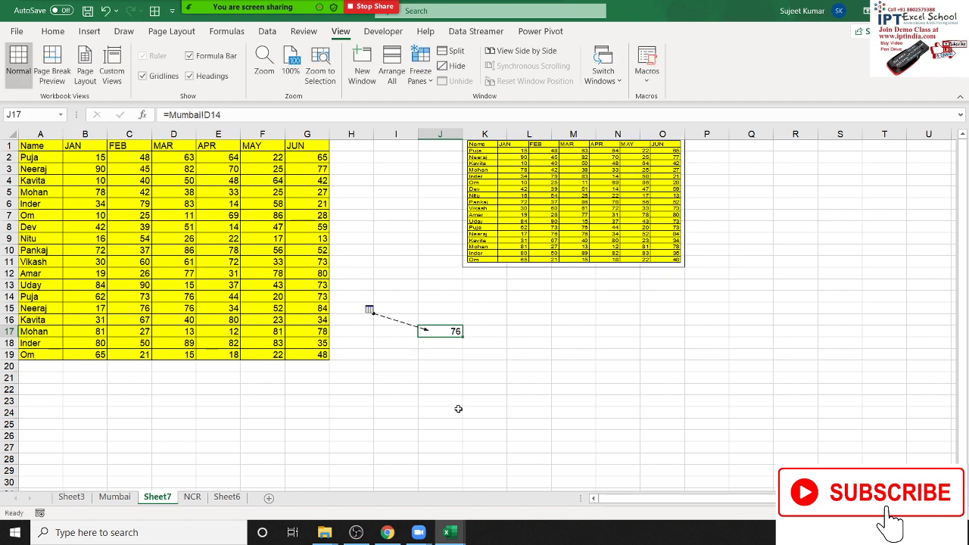
Step: Fill empty H15 down to H17 to clear the trace arrow, then reselect J17
{"action": "left_click", "coordinate": [459, 387]}
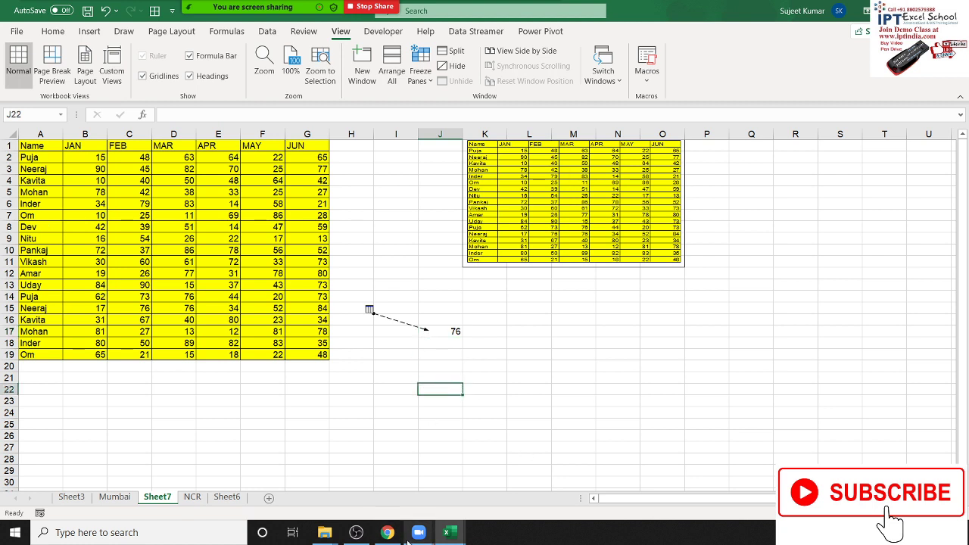
{"action": "left_click", "coordinate": [528, 240]}
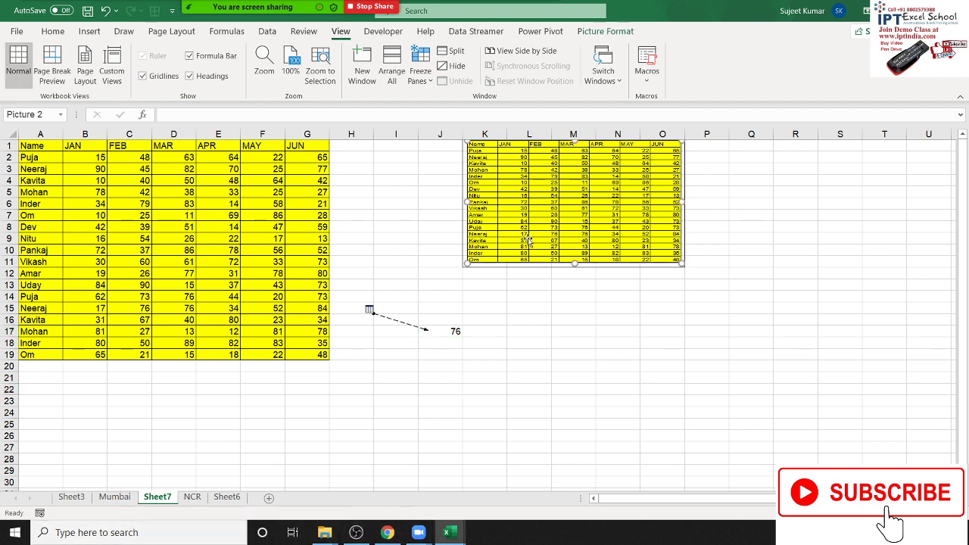
{"action": "mouse_move", "coordinate": [316, 9]}
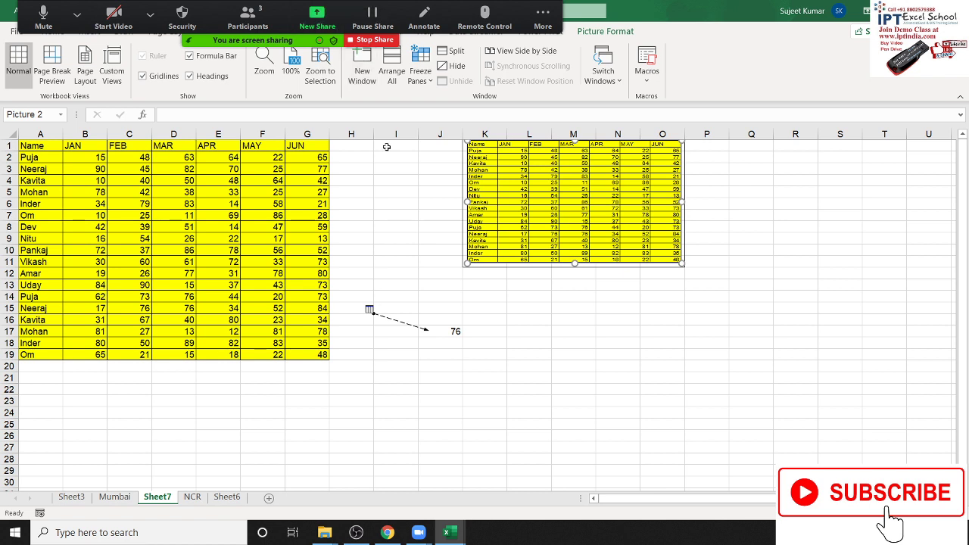
{"action": "left_click", "coordinate": [369, 309]}
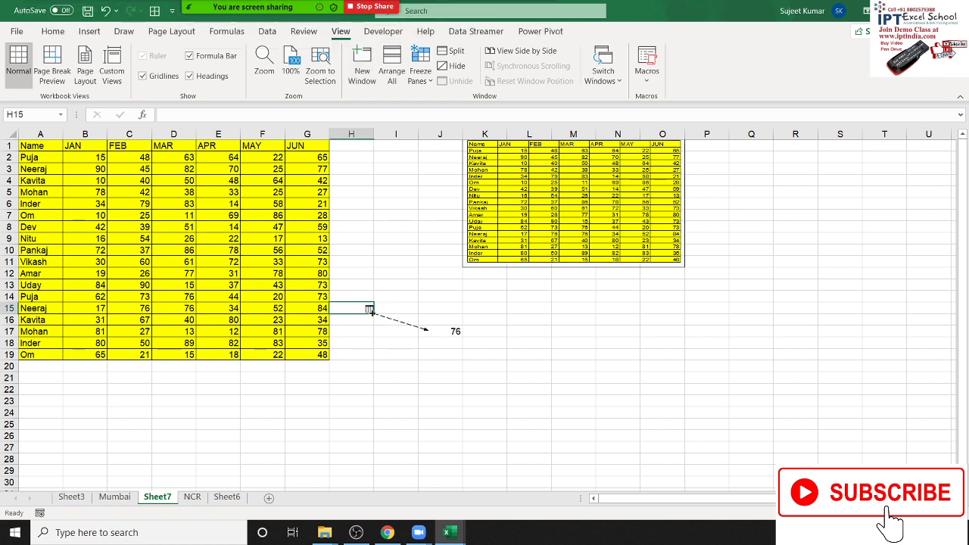
{"action": "left_click_drag", "start_coordinate": [369, 310], "coordinate": [371, 334]}
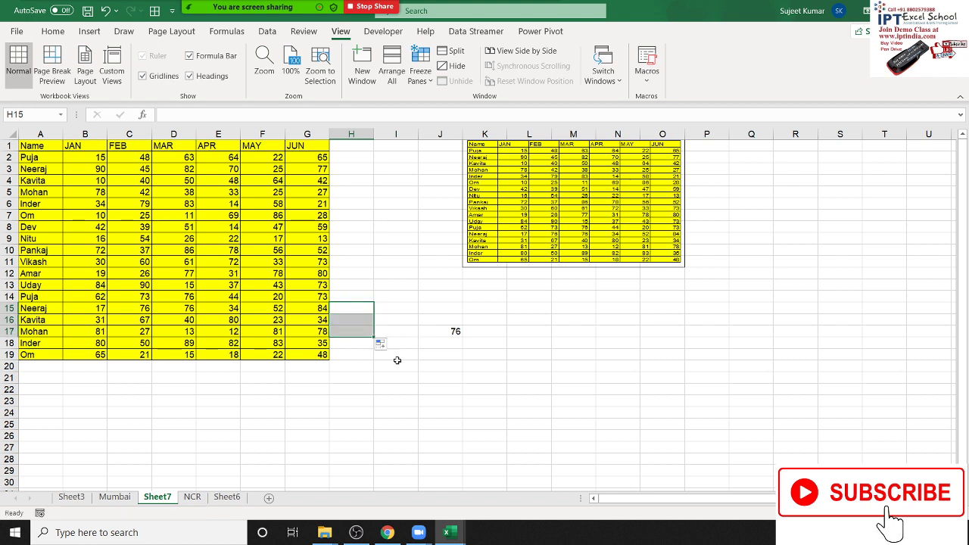
{"action": "left_click", "coordinate": [458, 356]}
{"action": "left_click", "coordinate": [457, 336]}
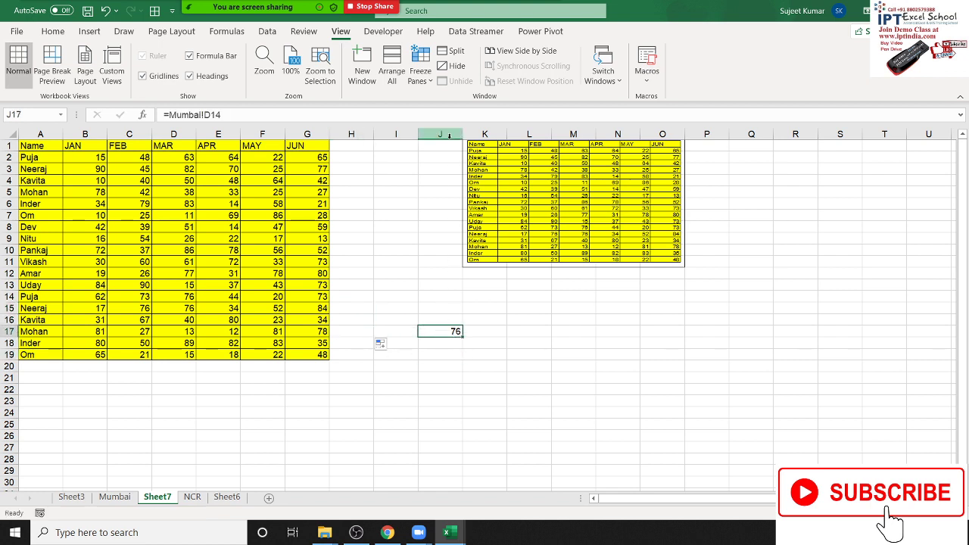
Step: From the Mumbai sheet, enter sheet7!J13 in the Name Box to jump there
{"action": "left_click", "coordinate": [105, 501]}
{"action": "left_click", "coordinate": [29, 117]}
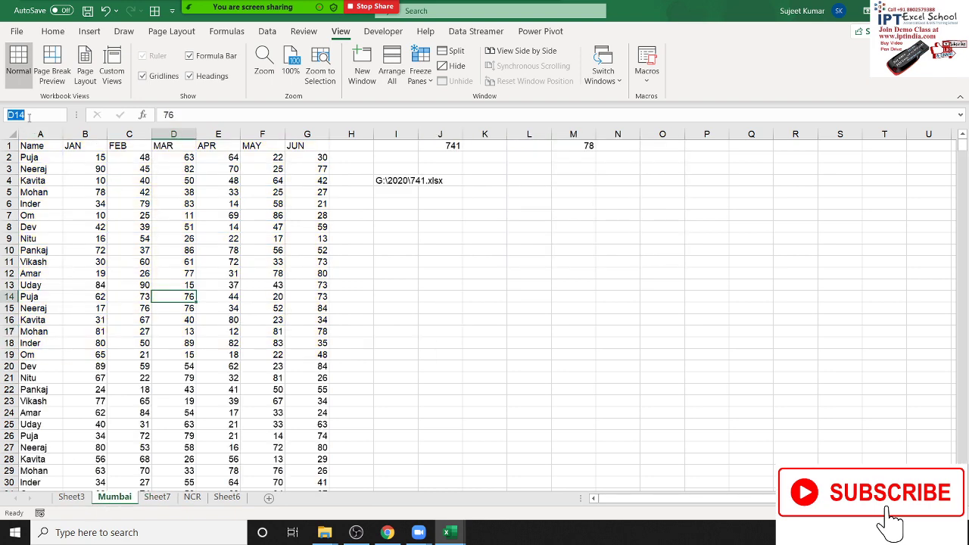
{"action": "type", "text": "sheet7!j13"}
{"action": "key", "text": "Return"}
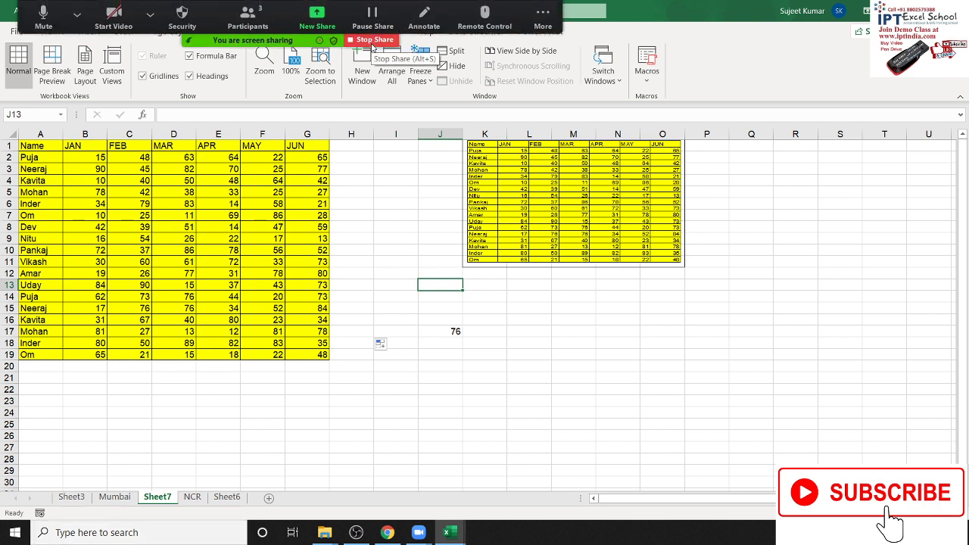
Step: Stop screen sharing and remove the third participant from the meeting
{"action": "left_click", "coordinate": [371, 37]}
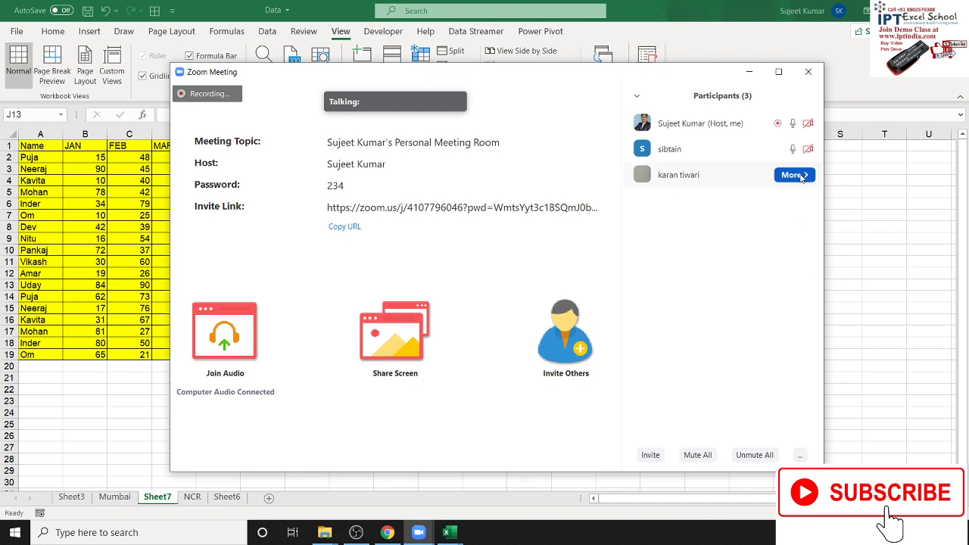
{"action": "left_click", "coordinate": [792, 175]}
{"action": "left_click", "coordinate": [839, 265]}
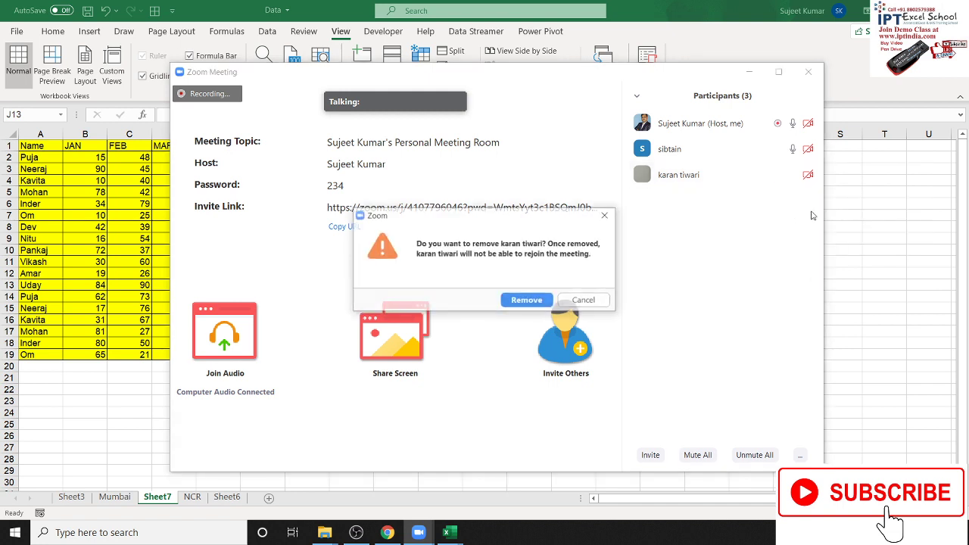
{"action": "left_click", "coordinate": [528, 301]}
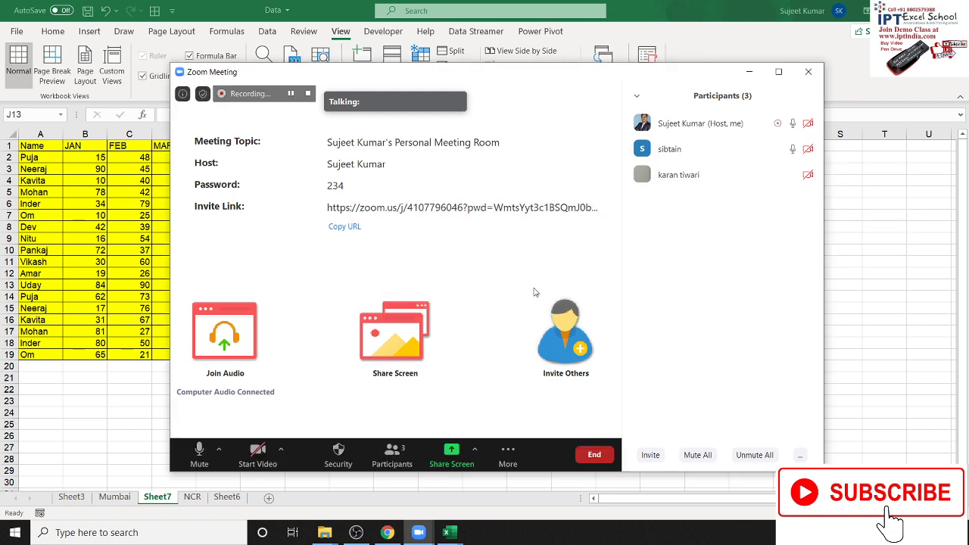
Step: Make the remaining participant the meeting host
{"action": "left_click", "coordinate": [809, 149]}
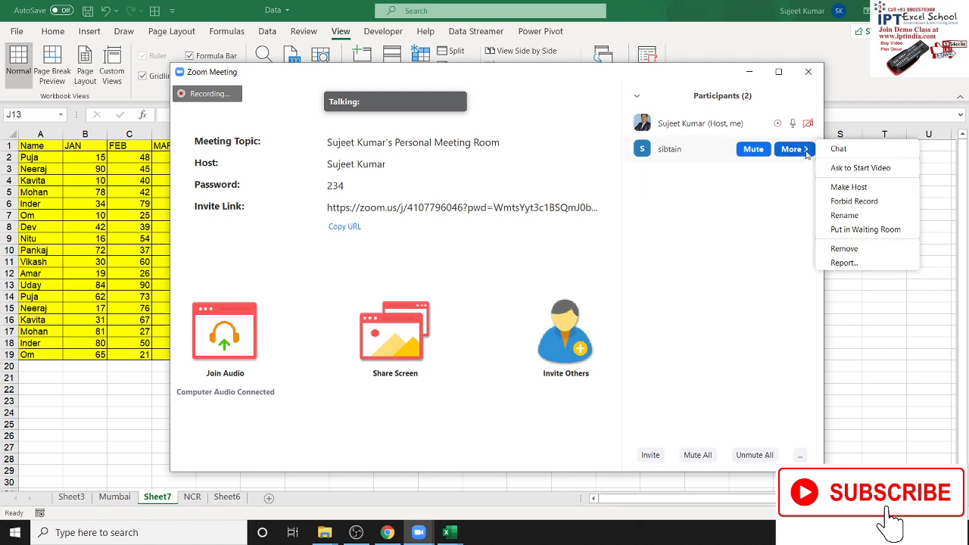
{"action": "left_click", "coordinate": [862, 187]}
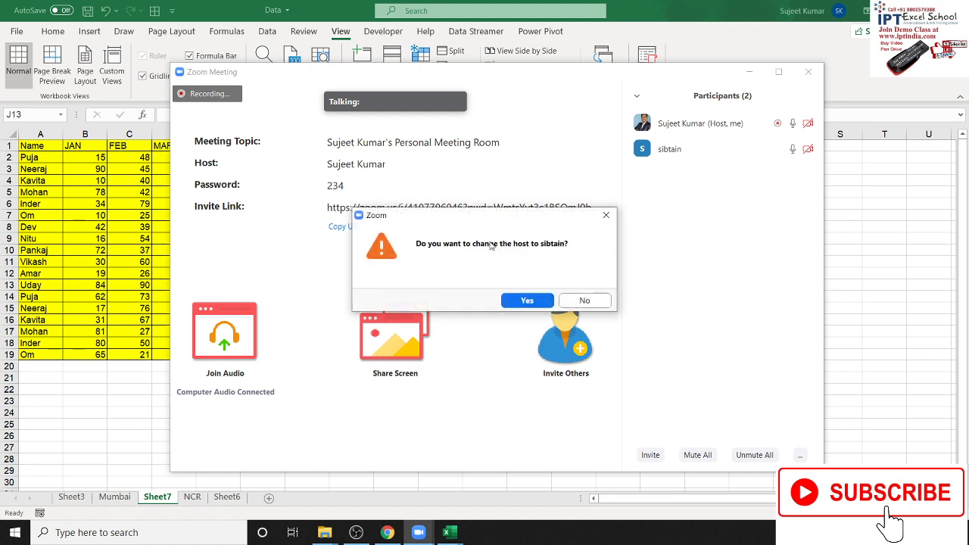
{"action": "left_click", "coordinate": [532, 303]}
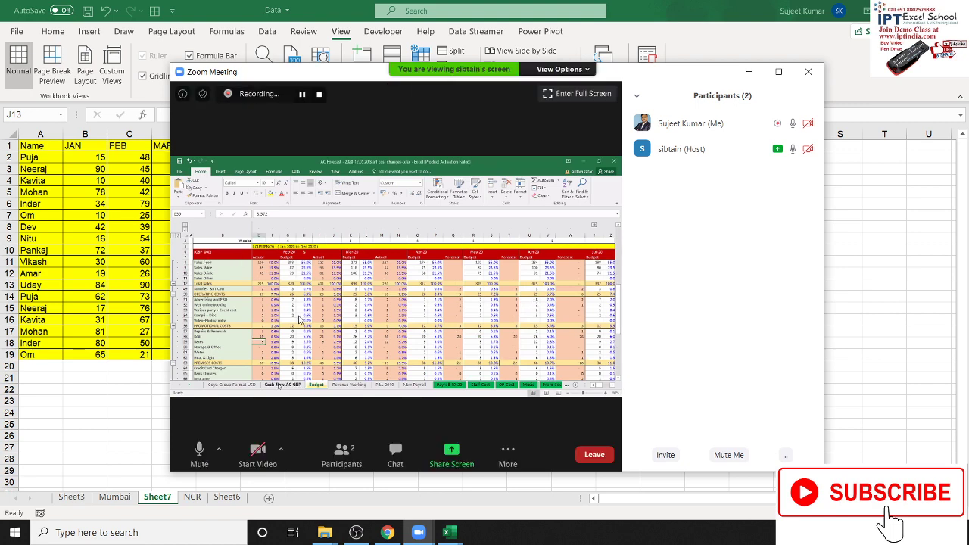
Step: View the shared screen full screen and inspect D43's =-Budget!E59 reference, cancelling the AND dialog
{"action": "double_click", "coordinate": [299, 319]}
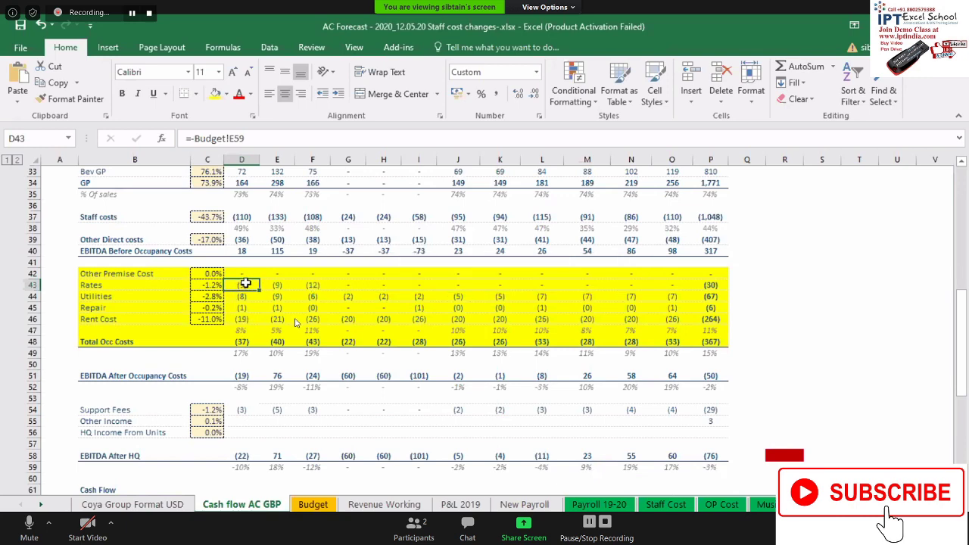
{"action": "mouse_move", "coordinate": [243, 139]}
{"action": "left_mouse_down"}
{"action": "mouse_move", "coordinate": [185, 139]}
{"action": "mouse_move", "coordinate": [247, 139]}
{"action": "mouse_move", "coordinate": [194, 138]}
{"action": "left_mouse_up"}
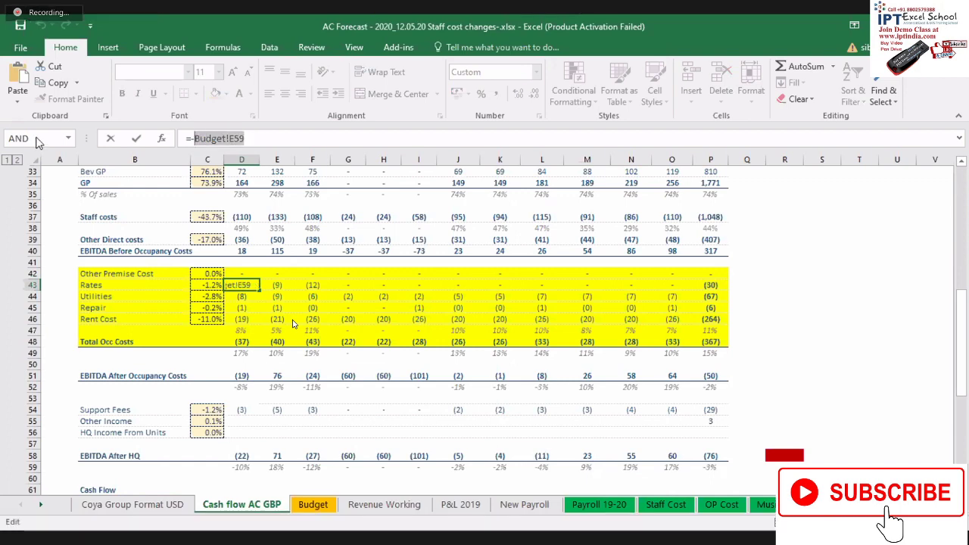
{"action": "left_click", "coordinate": [38, 141]}
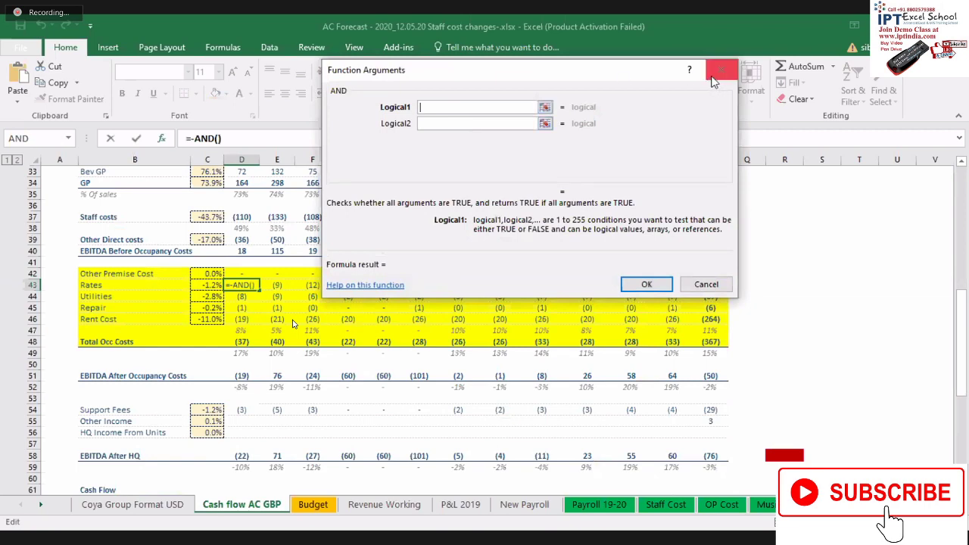
{"action": "left_click", "coordinate": [717, 77]}
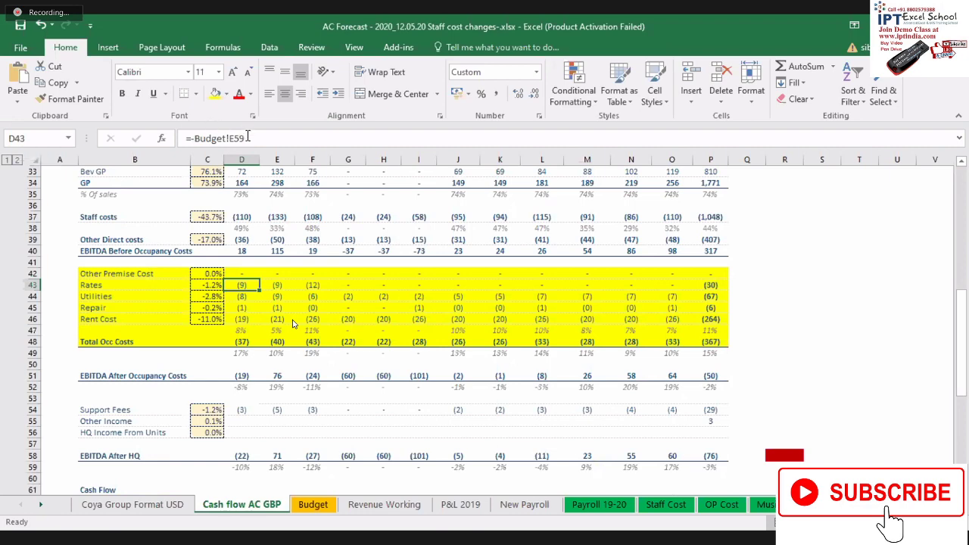
Step: Paste D43's Budget!E59 reference into the Name Box to reach the 8.572 source cell
{"action": "left_click", "coordinate": [247, 137]}
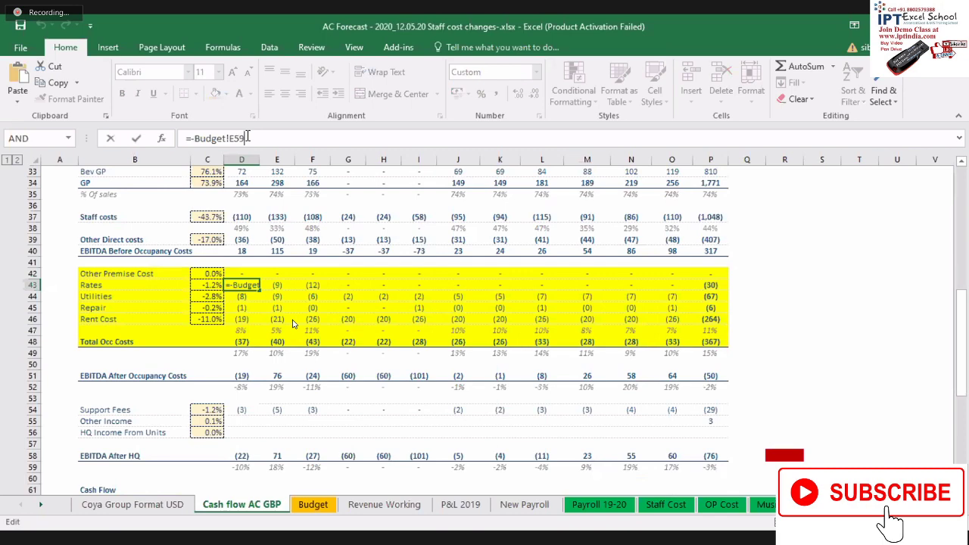
{"action": "left_click_drag", "start_coordinate": [247, 138], "coordinate": [194, 138]}
{"action": "key", "text": "ctrl+c"}
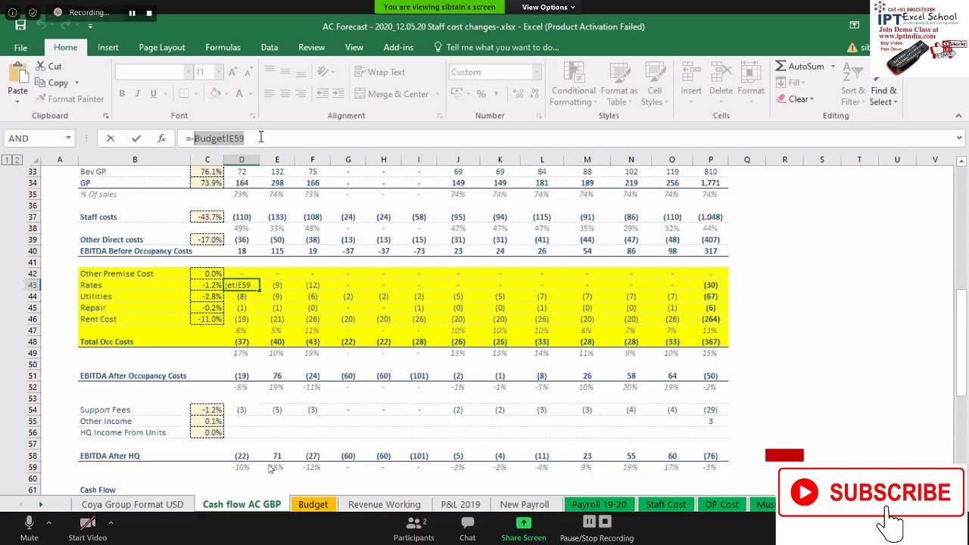
{"action": "key", "text": "Escape"}
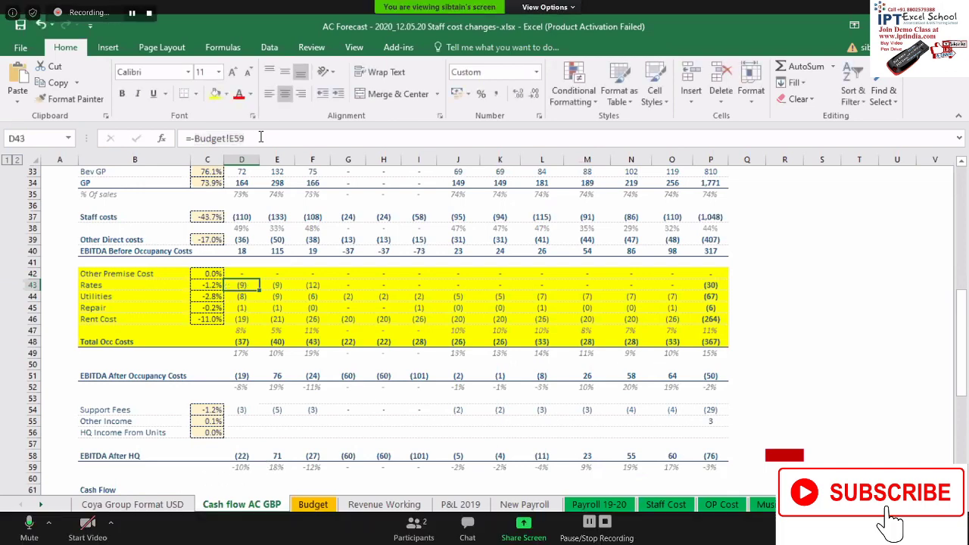
{"action": "left_click", "coordinate": [42, 137]}
{"action": "key", "text": "ctrl+v"}
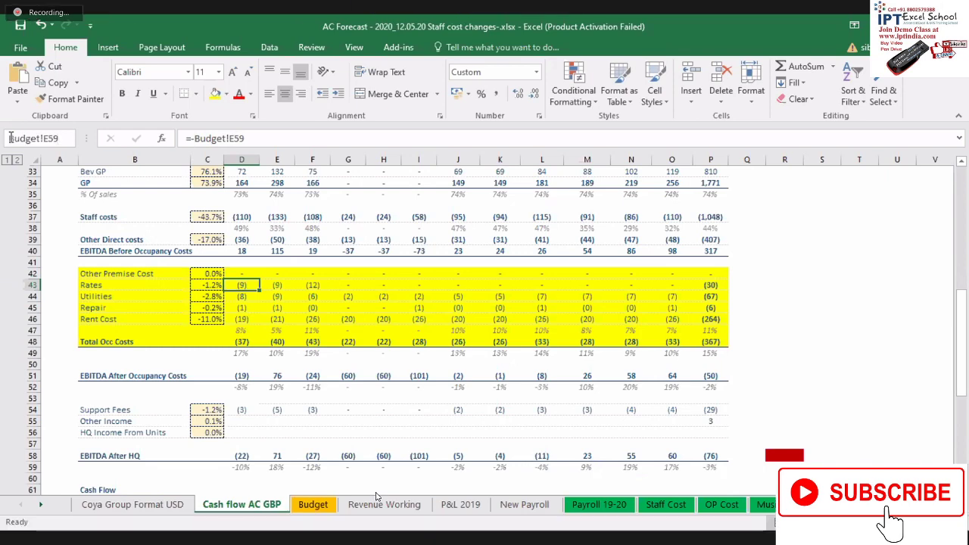
{"action": "key", "text": "Return"}
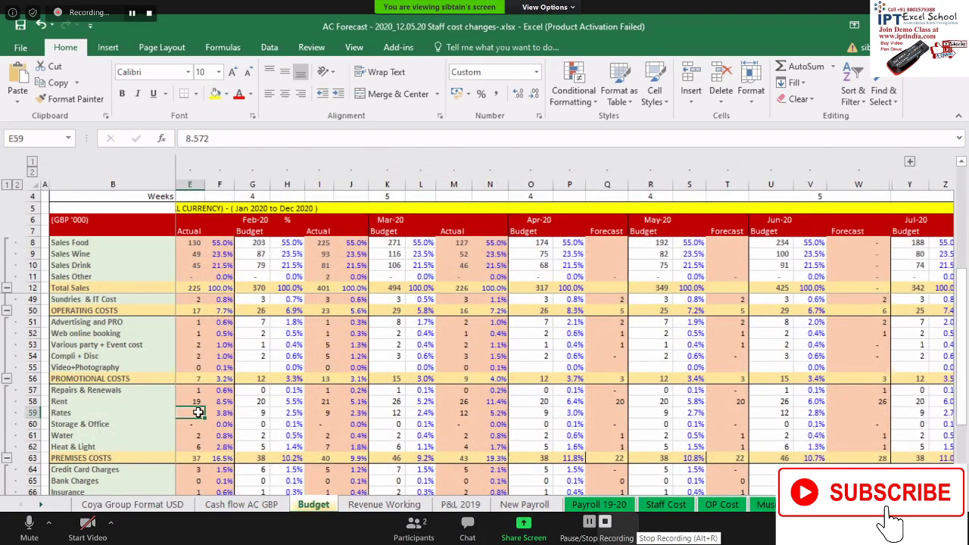
{"action": "scroll", "coordinate": [324, 407], "scroll_direction": "left", "scroll_amount": 2}
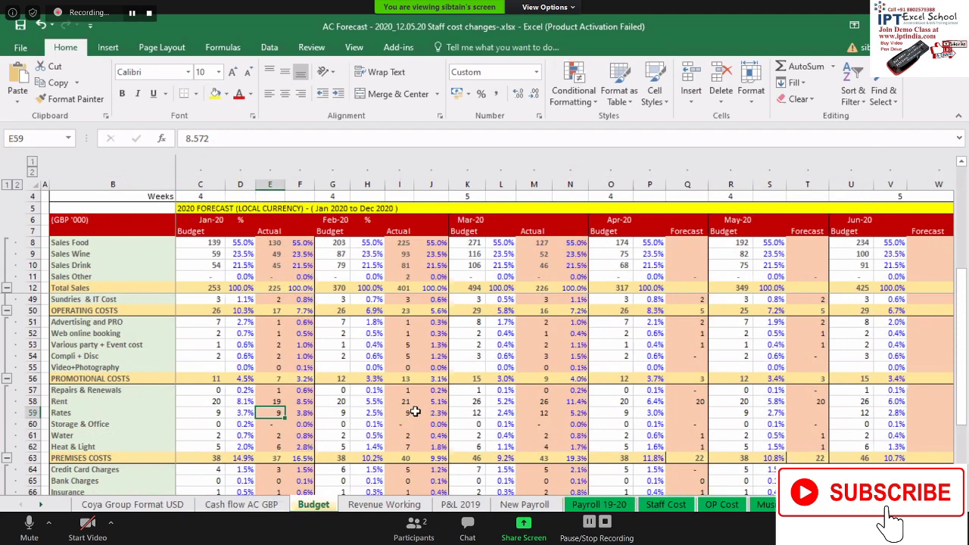
{"action": "left_click", "coordinate": [409, 413]}
{"action": "key", "text": "Left"}
{"action": "key", "text": "Left"}
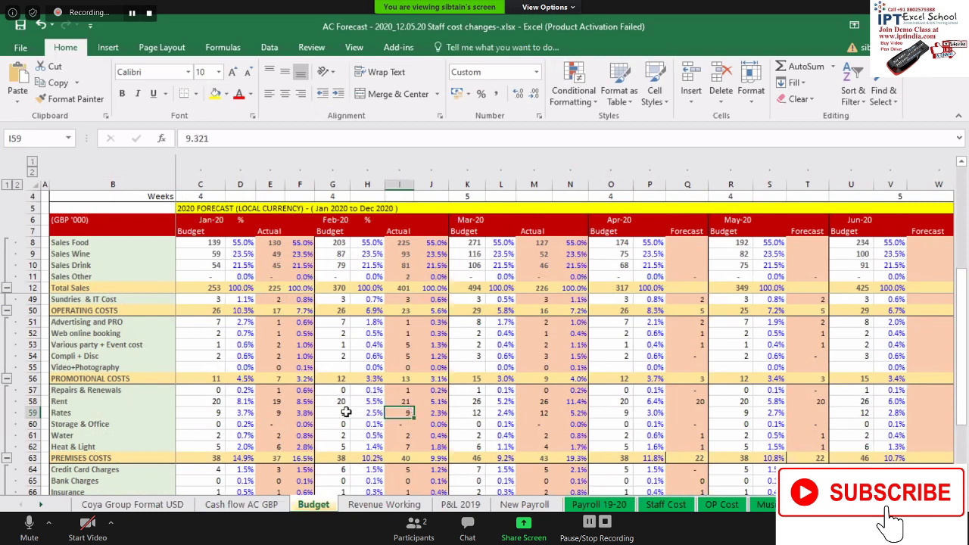
{"action": "key", "text": "Right"}
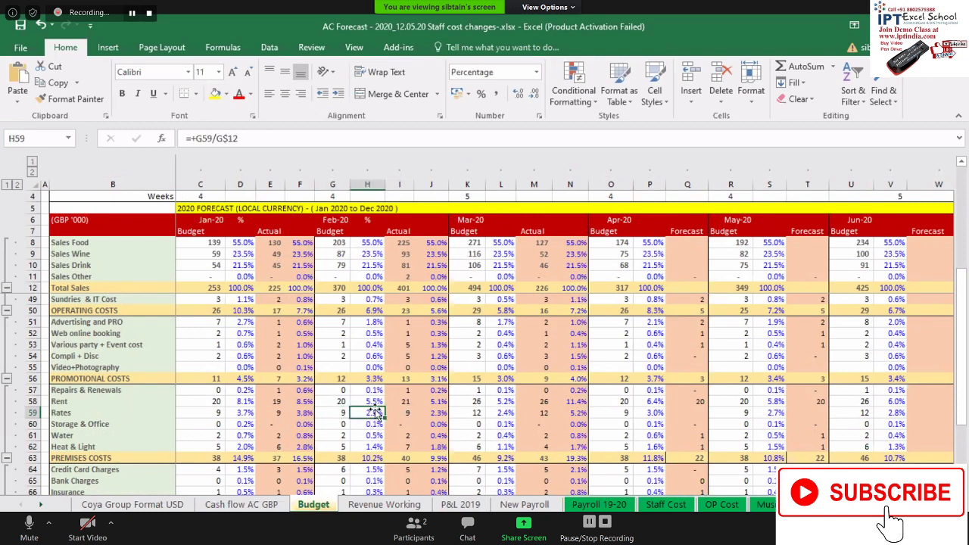
{"action": "left_click", "coordinate": [412, 410]}
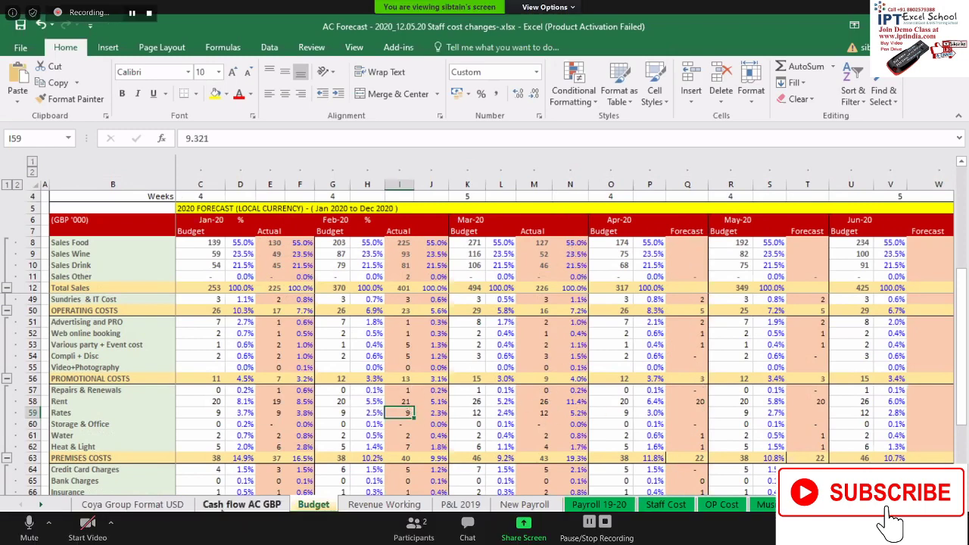
{"action": "left_click", "coordinate": [218, 500]}
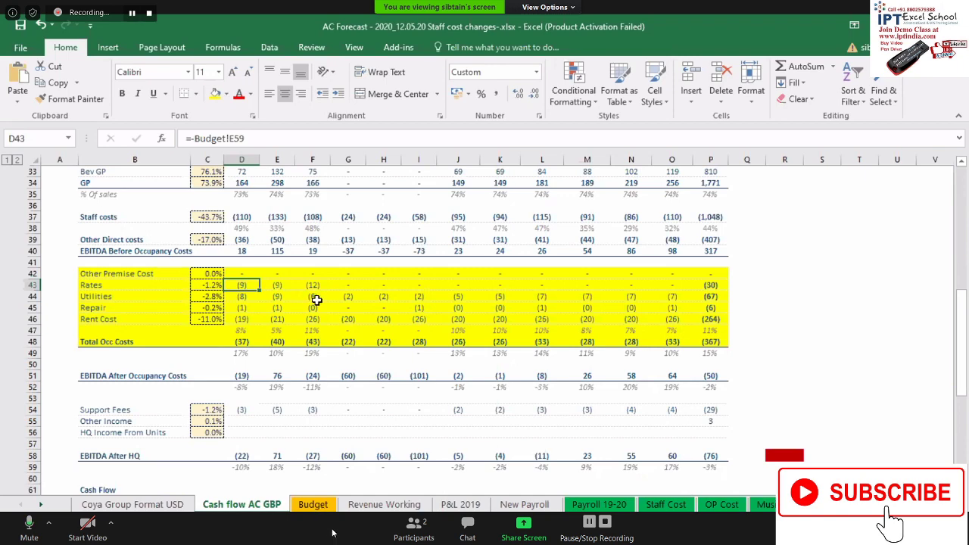
{"action": "left_click", "coordinate": [321, 507]}
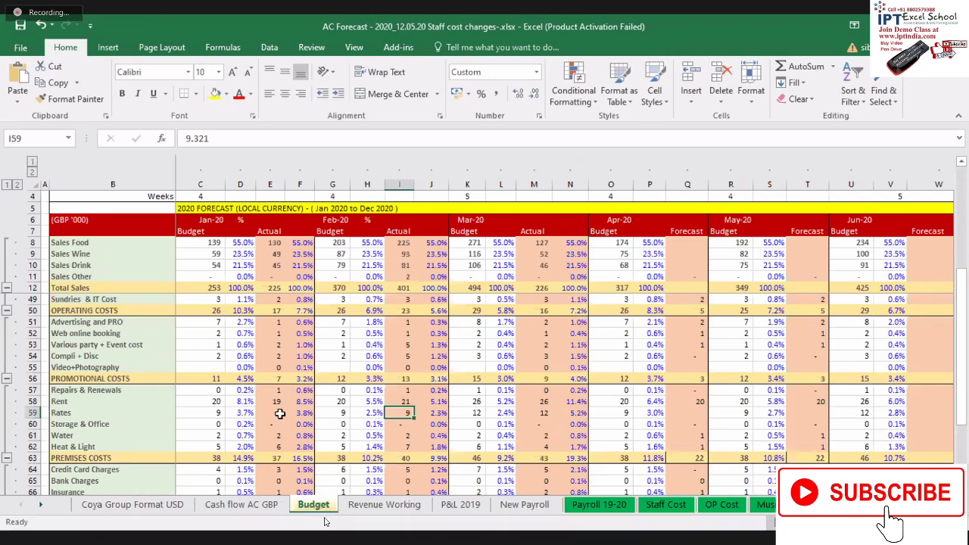
Step: Multi-select Budget cells E59, I59, M59, Q59 and T59 and copy them
{"action": "left_click", "coordinate": [279, 413]}
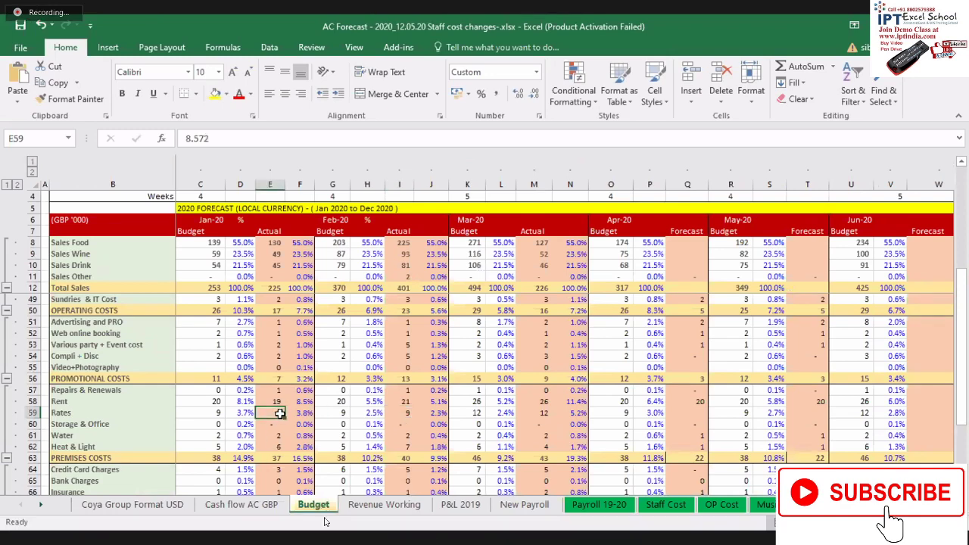
{"action": "left_click", "coordinate": [401, 413], "text": "ctrl"}
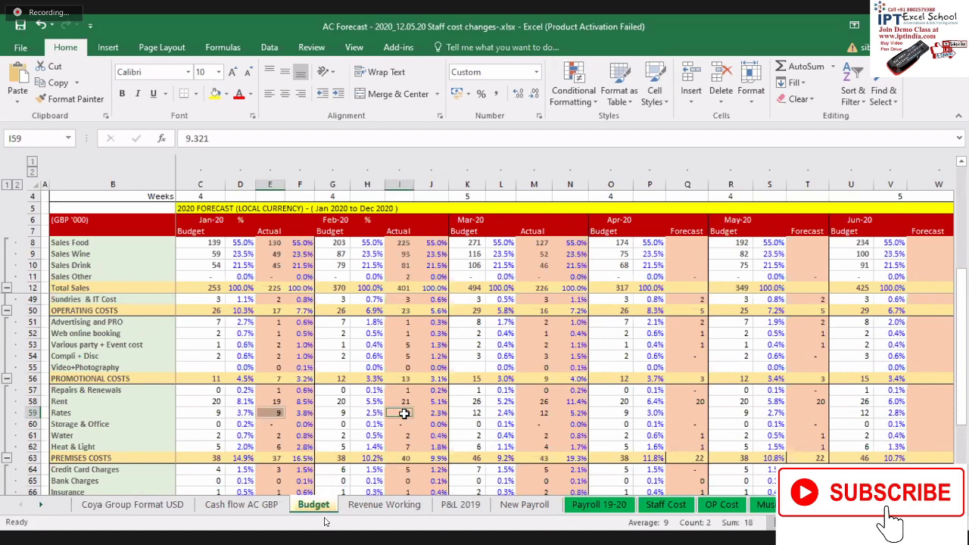
{"action": "left_click", "coordinate": [542, 416], "text": "ctrl"}
{"action": "left_click", "coordinate": [697, 416], "text": "ctrl"}
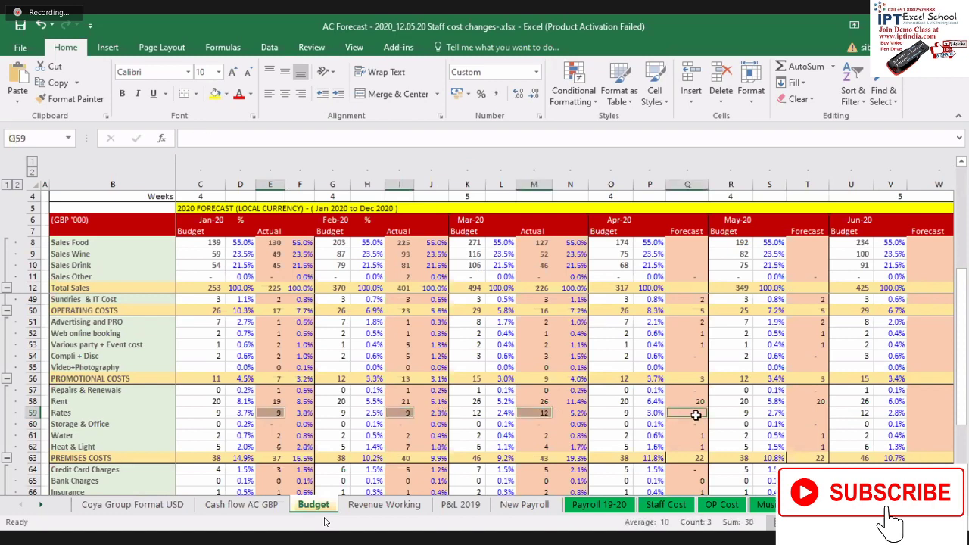
{"action": "left_click", "coordinate": [815, 414], "text": "ctrl"}
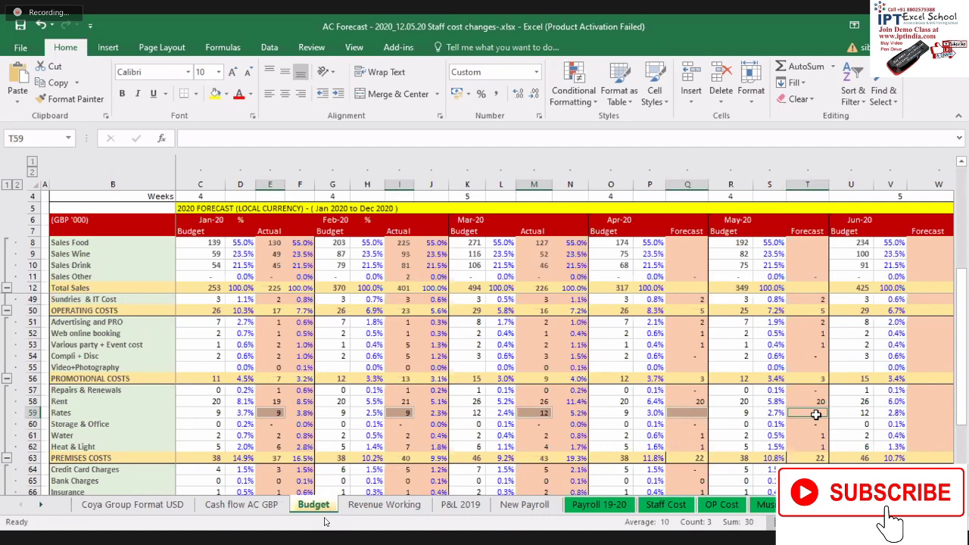
{"action": "key", "text": "ctrl+c"}
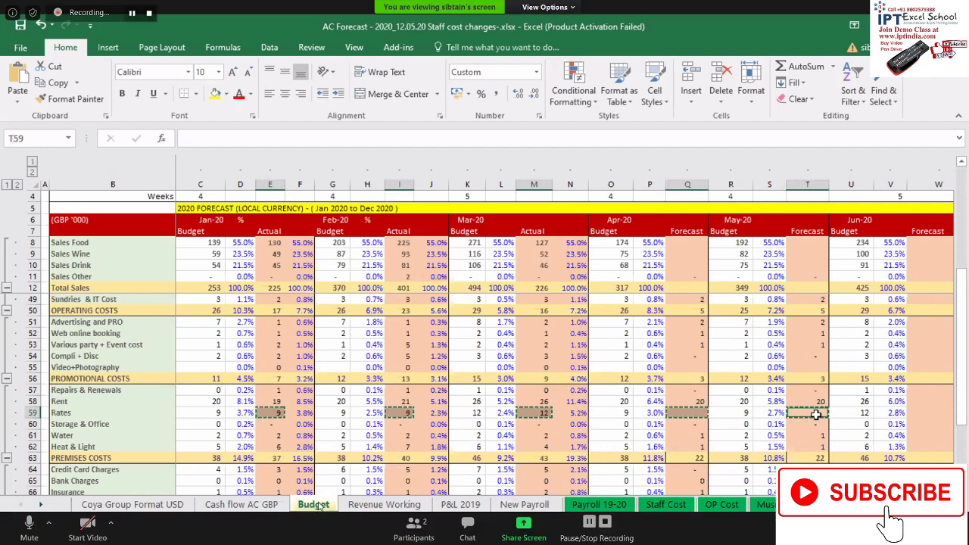
Step: Paste Link the copied Rates cells into Cash flow AC GBP starting at Q44
{"action": "left_click", "coordinate": [242, 504]}
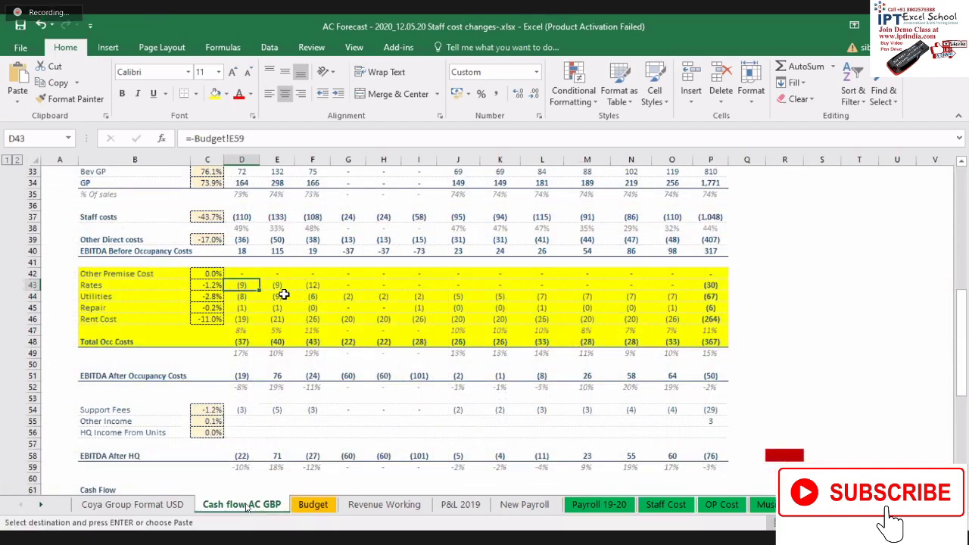
{"action": "left_click", "coordinate": [758, 294]}
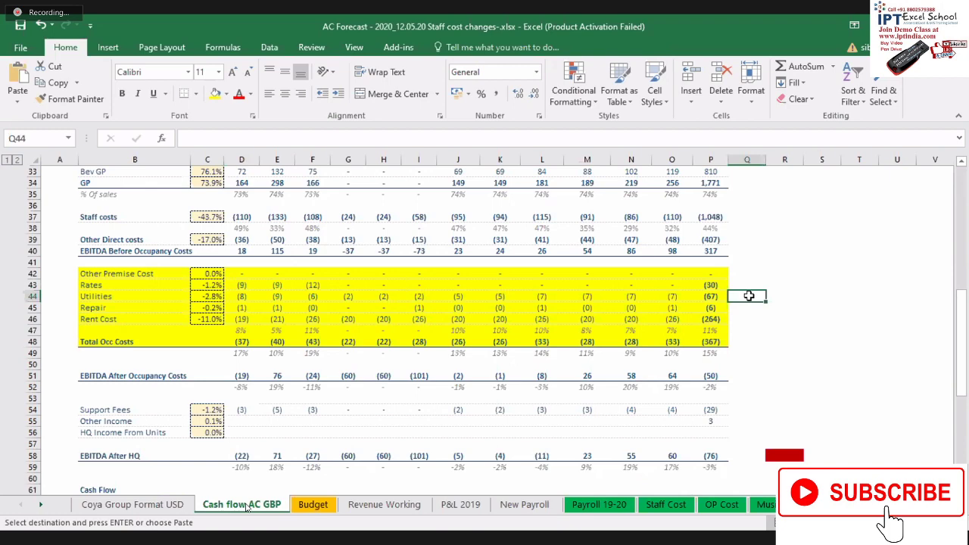
{"action": "key", "text": "ctrl+alt+v"}
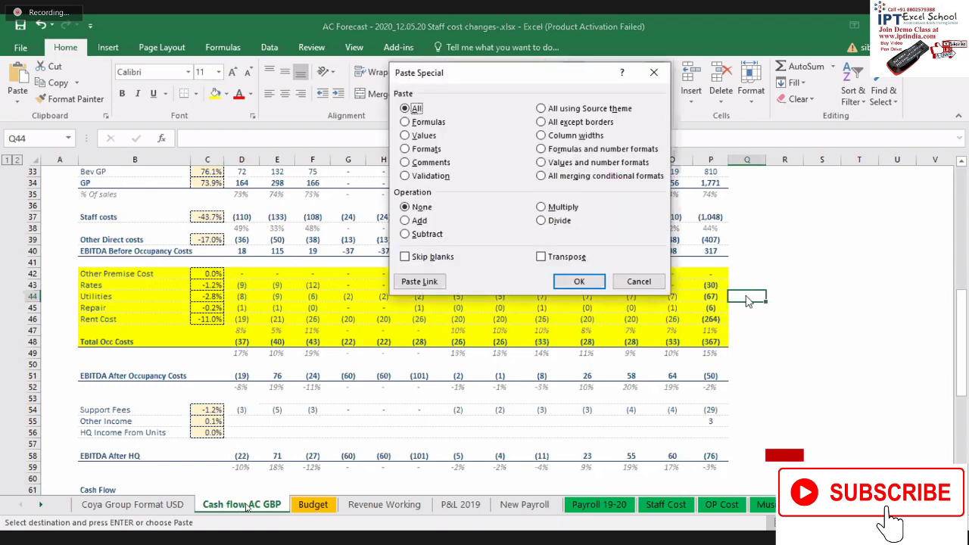
{"action": "left_click", "coordinate": [419, 281]}
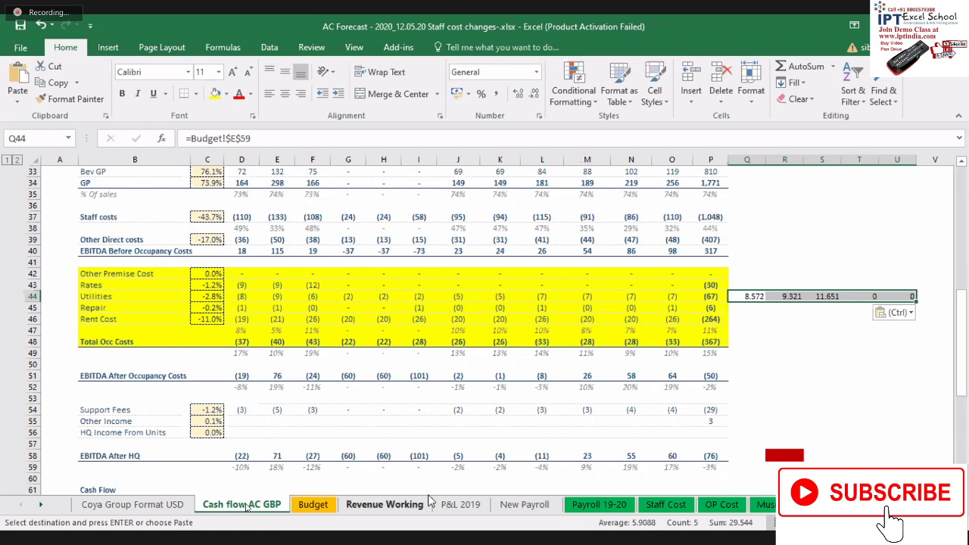
Step: Check the linked formulas in Q44:U44 showing 8.572, 9.321, 11.651, 0, 0
{"action": "left_click", "coordinate": [784, 330]}
{"action": "left_click", "coordinate": [750, 298]}
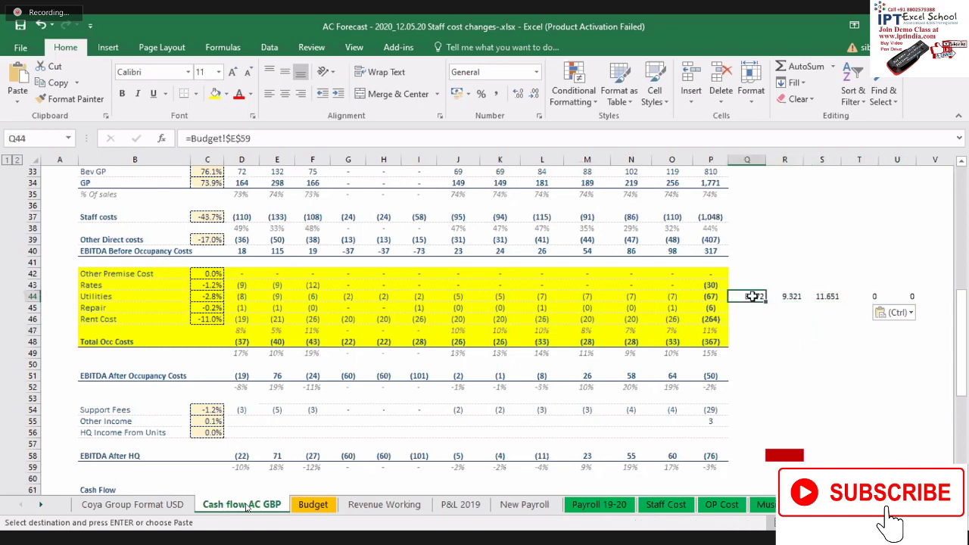
{"action": "left_click", "coordinate": [787, 296]}
{"action": "left_click", "coordinate": [819, 296]}
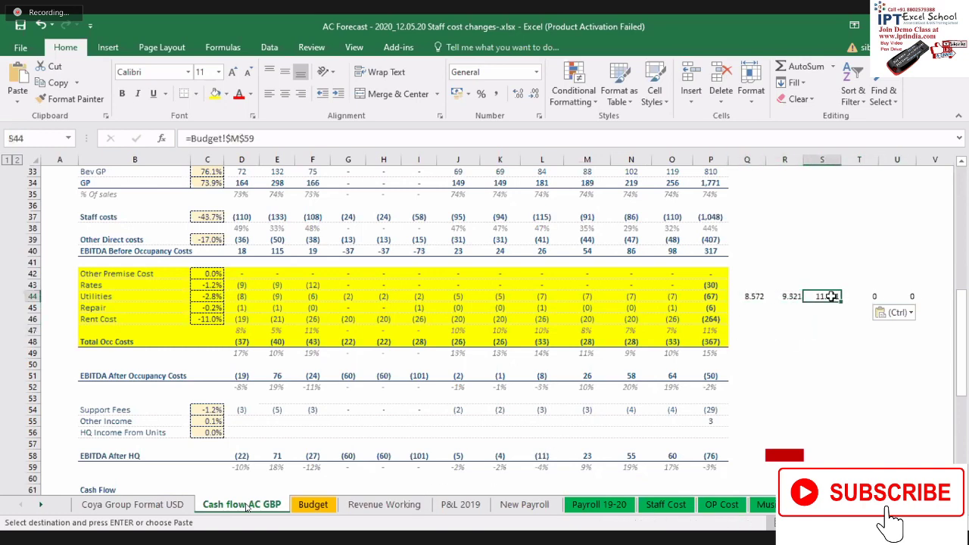
{"action": "left_click", "coordinate": [874, 295]}
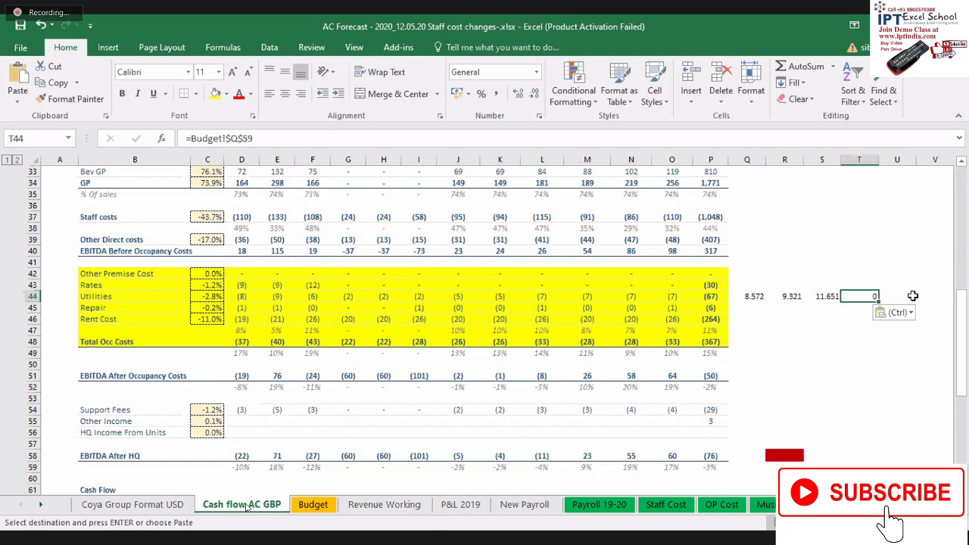
{"action": "left_click", "coordinate": [915, 296]}
{"action": "left_click", "coordinate": [757, 298]}
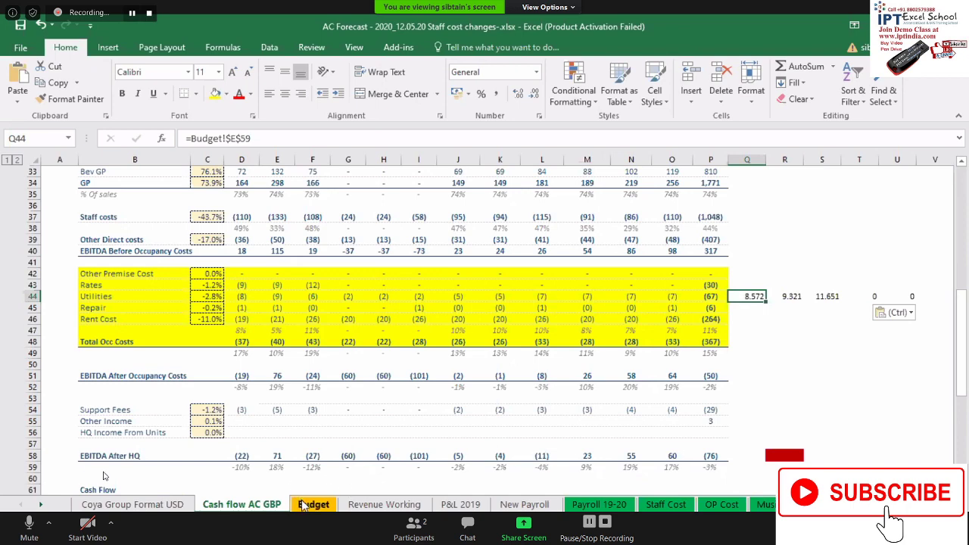
Step: Clear the Budget copy marquee, then select linked Q44:U44 on Cash flow AC GBP (total 29.544)
{"action": "key", "text": "ctrl+Page_Down"}
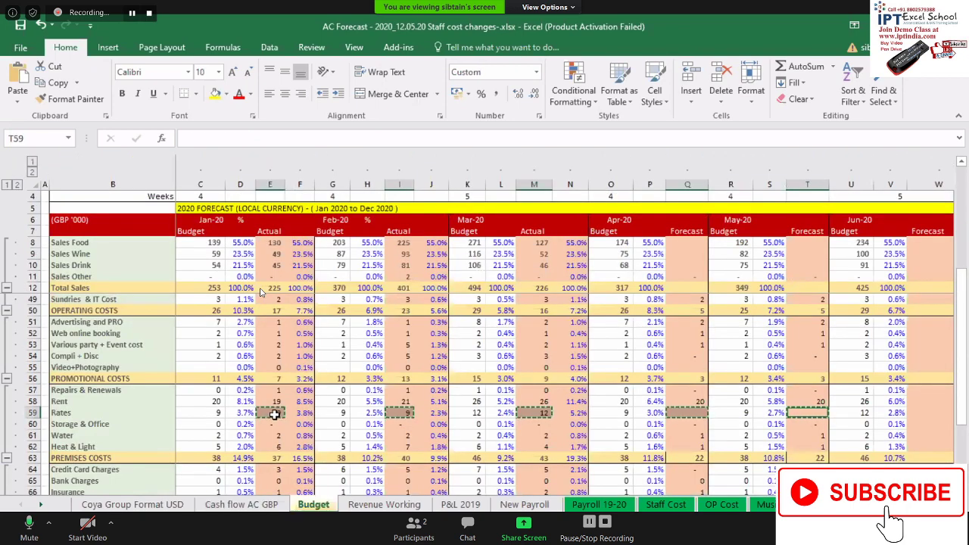
{"action": "key", "text": "Escape"}
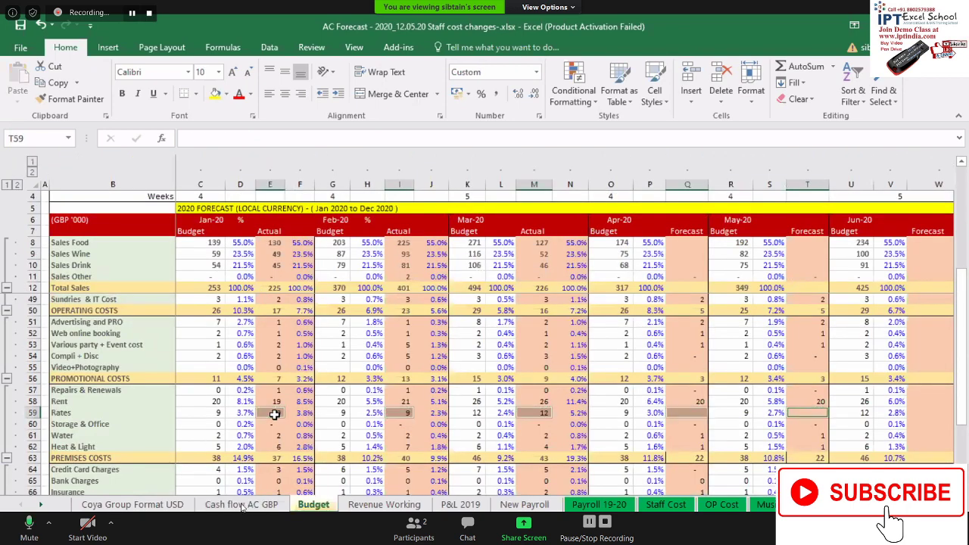
{"action": "left_click", "coordinate": [291, 435]}
{"action": "left_click", "coordinate": [274, 412]}
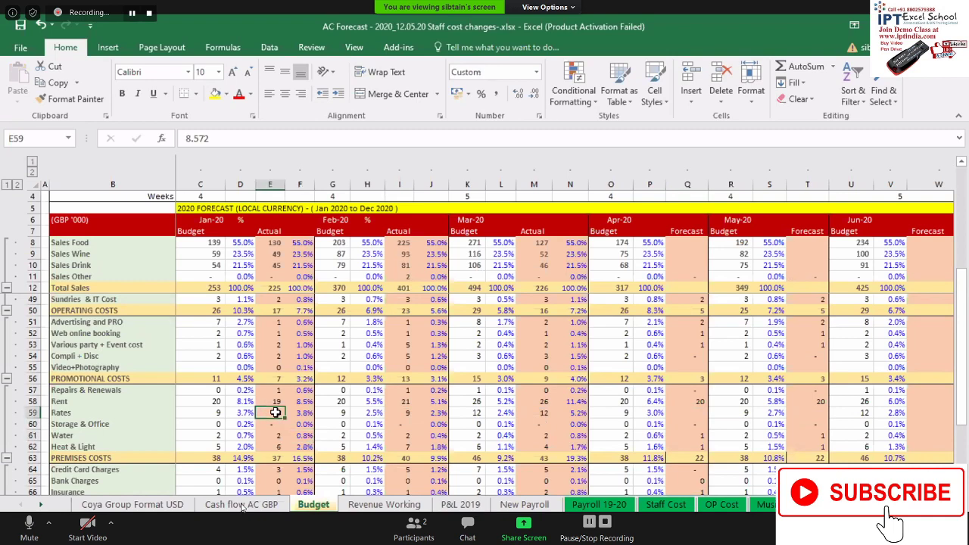
{"action": "left_click", "coordinate": [242, 505]}
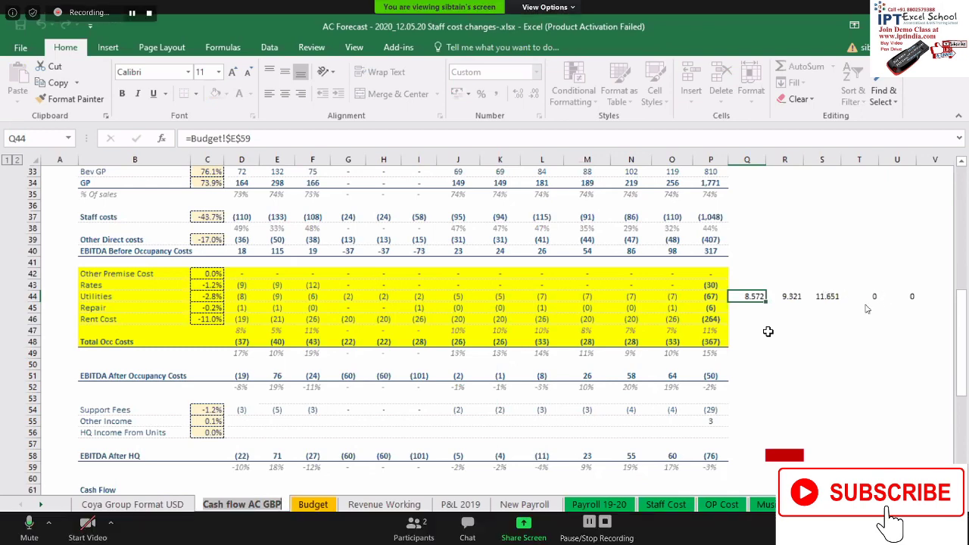
{"action": "left_click_drag", "start_coordinate": [760, 294], "coordinate": [903, 296]}
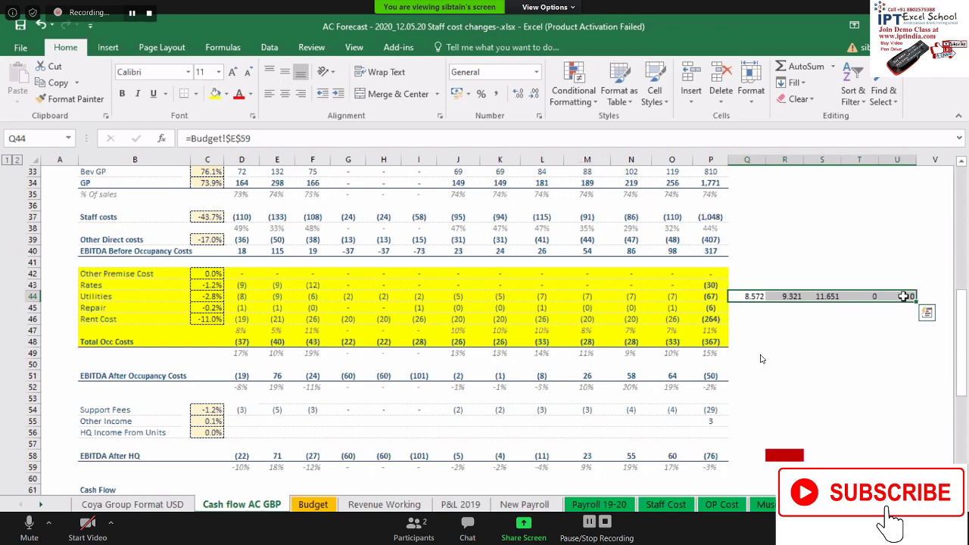
Step: Replace = with =- in the five linked cells so Q44:U44 show -8.572, -9.321, -11.651, 0, 0
{"action": "key", "text": "ctrl+h"}
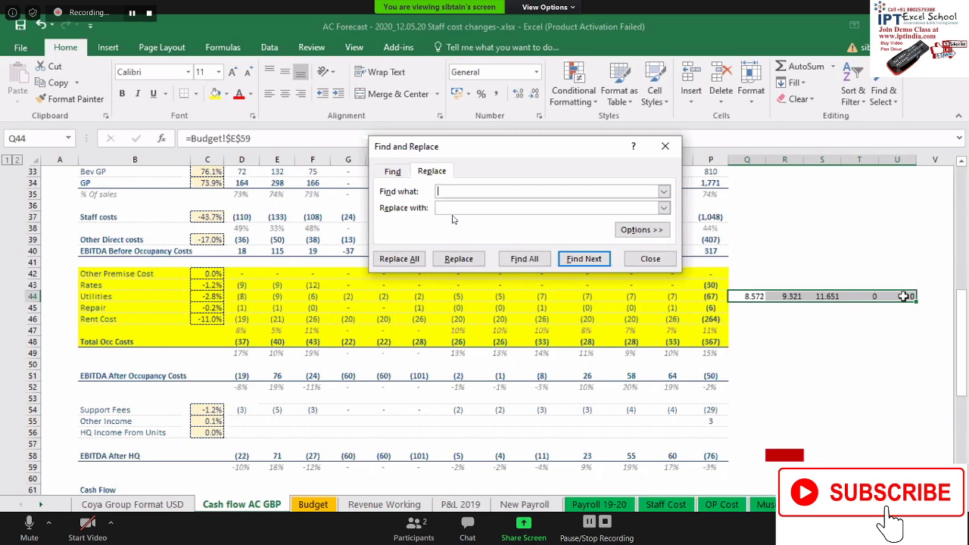
{"action": "type", "text": "="}
{"action": "left_click", "coordinate": [443, 209]}
{"action": "type", "text": "=-"}
{"action": "left_click", "coordinate": [407, 259]}
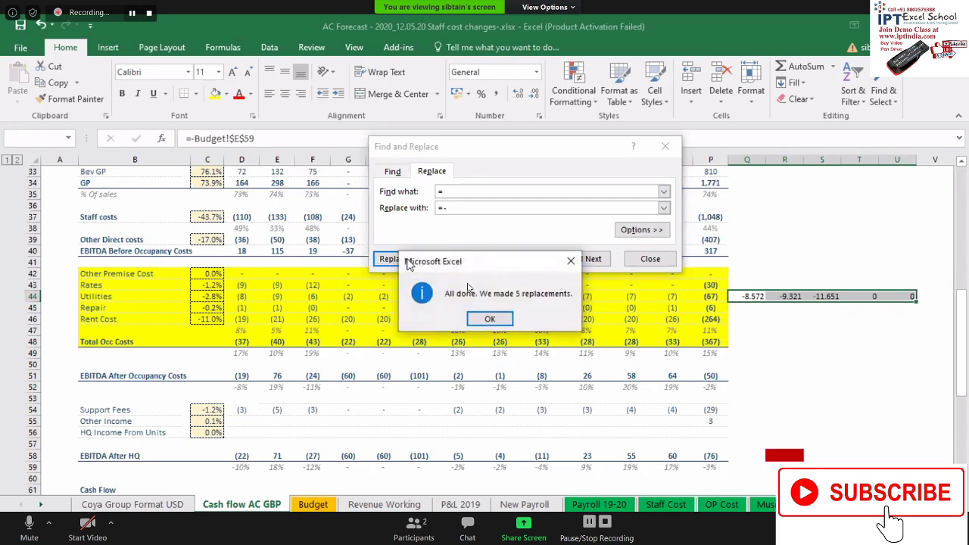
{"action": "left_click", "coordinate": [490, 319]}
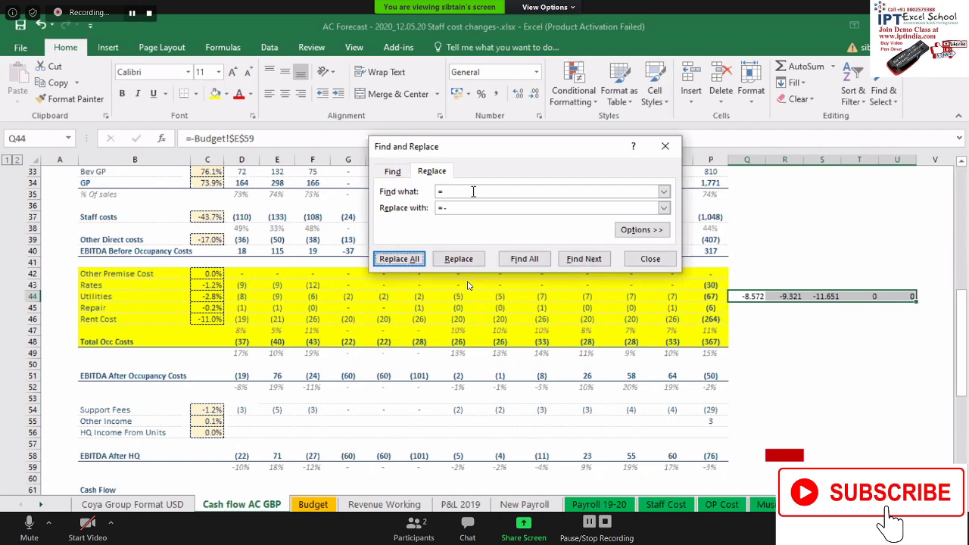
{"action": "left_click", "coordinate": [664, 147]}
{"action": "left_click", "coordinate": [750, 296]}
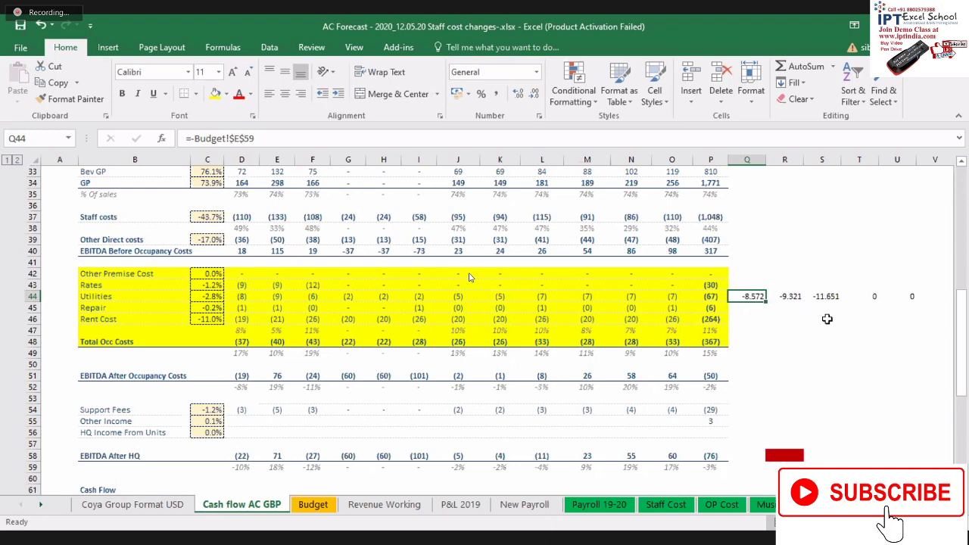
Step: Switch to the Budget sheet, accidentally renaming its tab to 25
{"action": "left_click", "coordinate": [310, 505]}
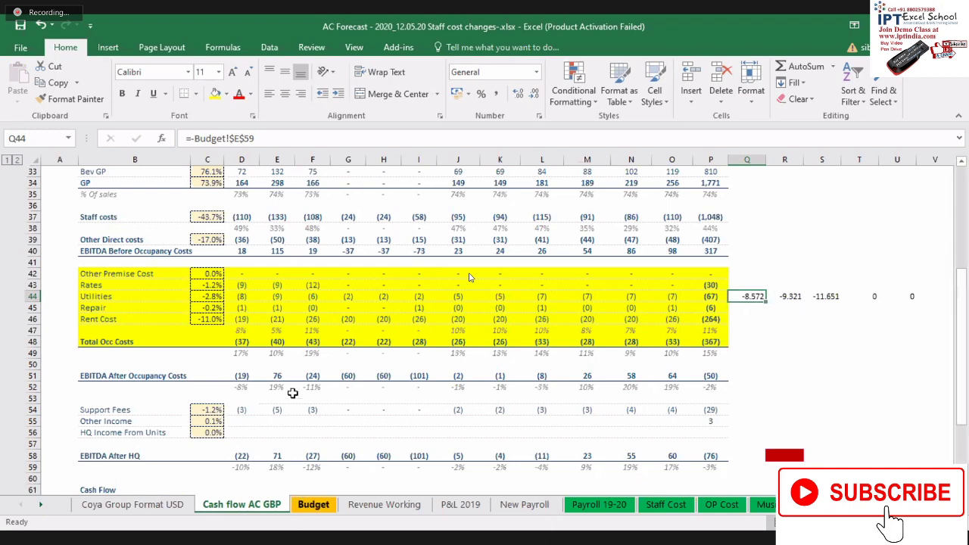
{"action": "key", "text": "alt+h"}
{"action": "type", "text": "or25"}
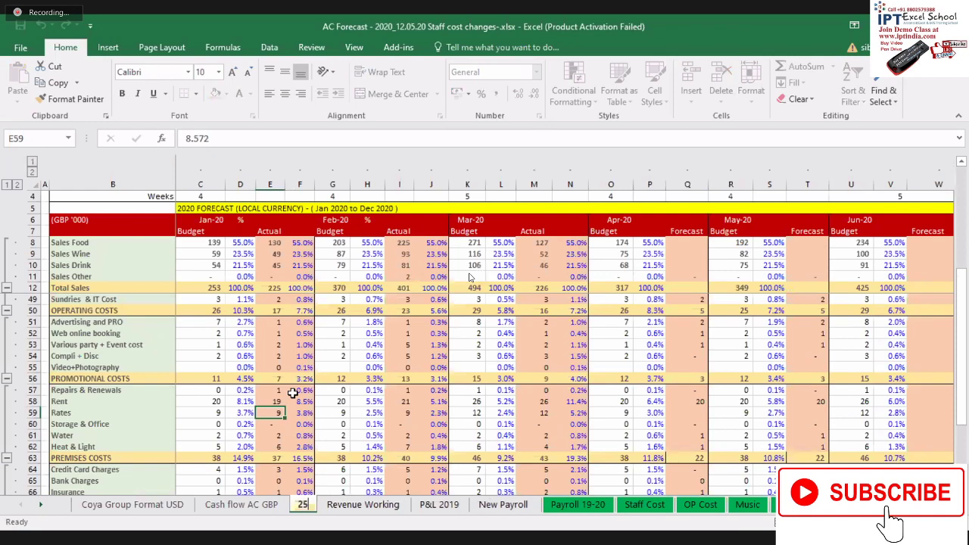
{"action": "left_click", "coordinate": [271, 430]}
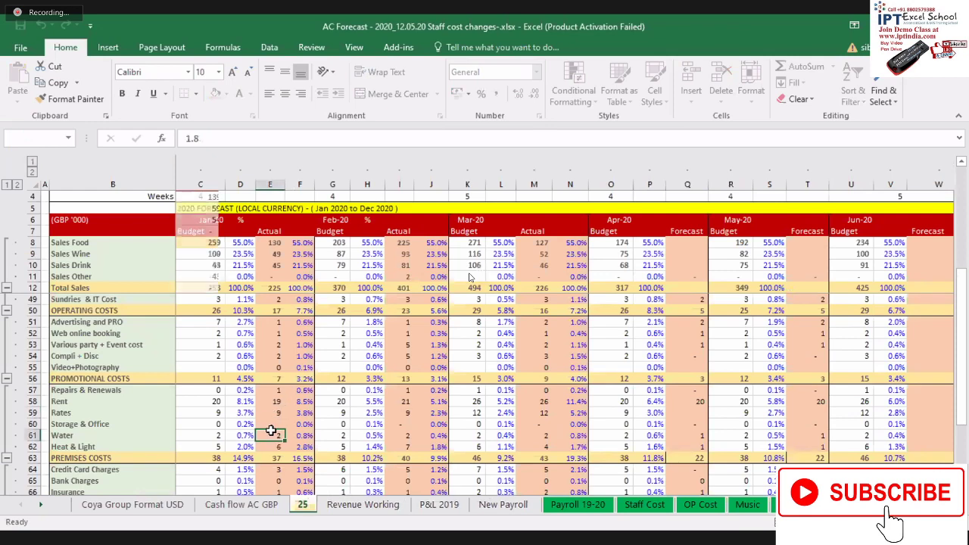
Step: Scroll up through the sheet, then return to Cash flow AC GBP and undo the row-44 links
{"action": "scroll", "coordinate": [280, 360], "scroll_direction": "up", "scroll_amount": 3}
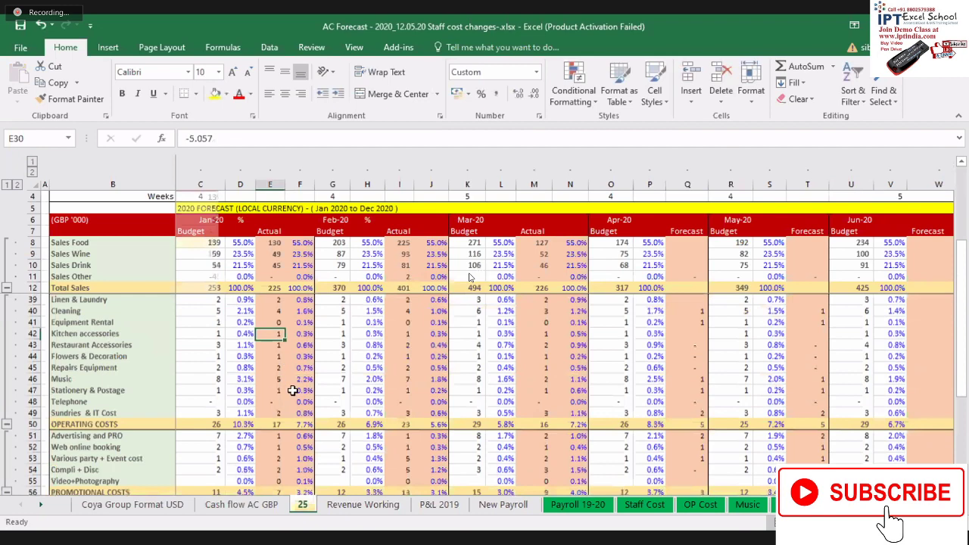
{"action": "scroll", "coordinate": [293, 390], "scroll_direction": "up", "scroll_amount": 3}
{"action": "scroll", "coordinate": [307, 511], "scroll_direction": "up", "scroll_amount": 1}
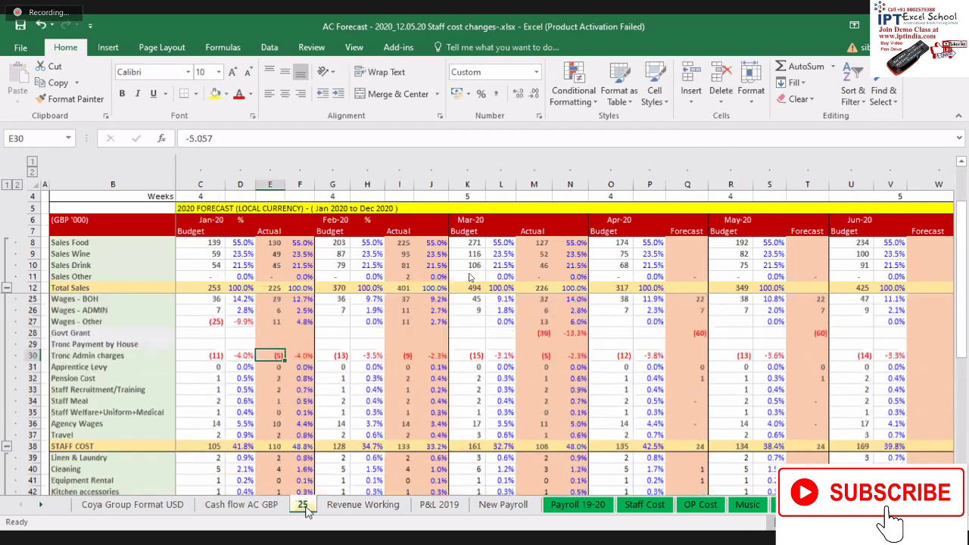
{"action": "left_click", "coordinate": [270, 321]}
{"action": "scroll", "coordinate": [362, 382], "scroll_direction": "up", "scroll_amount": 3}
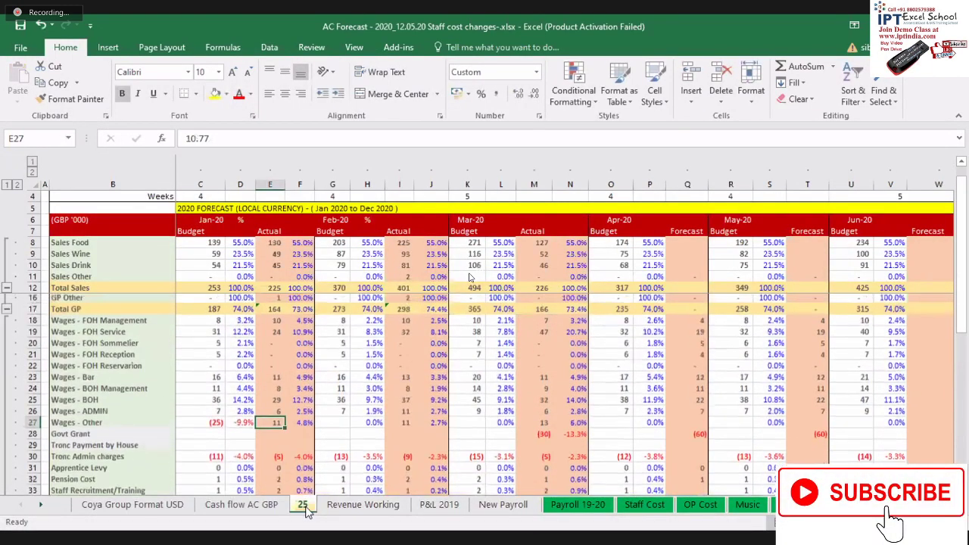
{"action": "scroll", "coordinate": [356, 384], "scroll_direction": "up", "scroll_amount": 1}
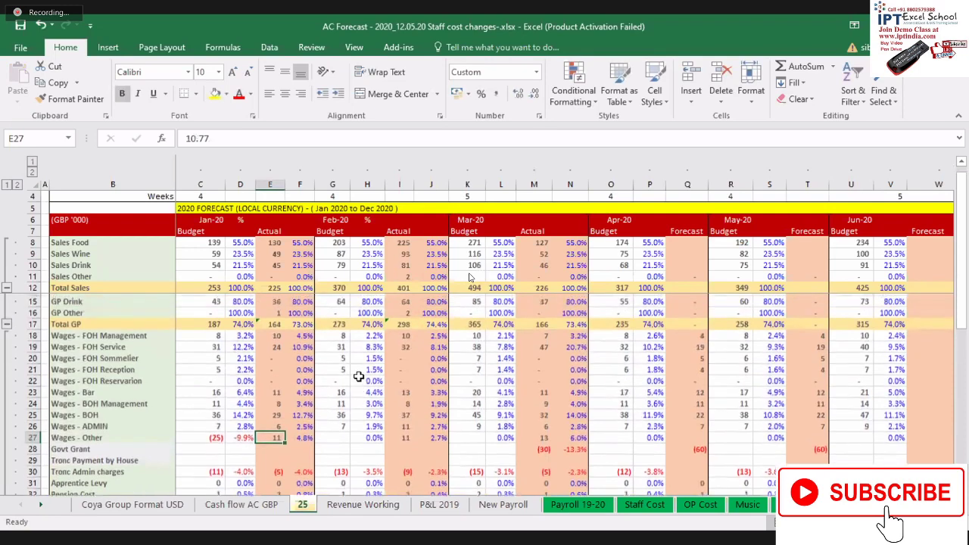
{"action": "scroll", "coordinate": [352, 386], "scroll_direction": "up", "scroll_amount": 1}
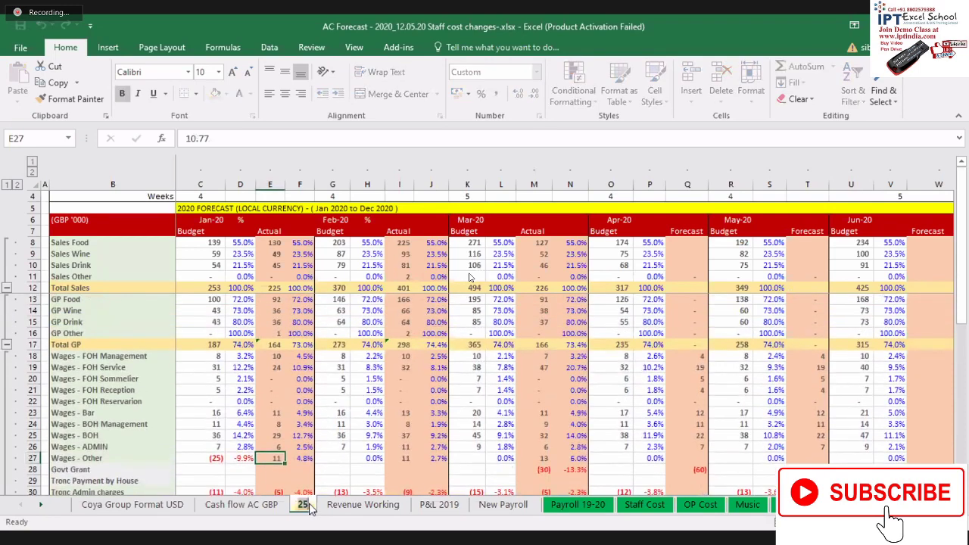
{"action": "left_click", "coordinate": [306, 505]}
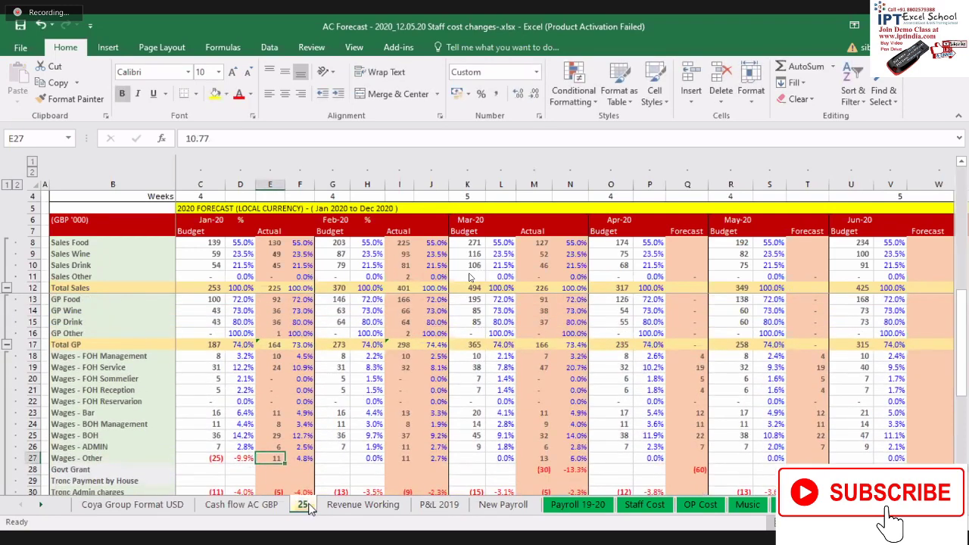
{"action": "key", "text": "ctrl+Page_Up"}
{"action": "key", "text": "ctrl+z"}
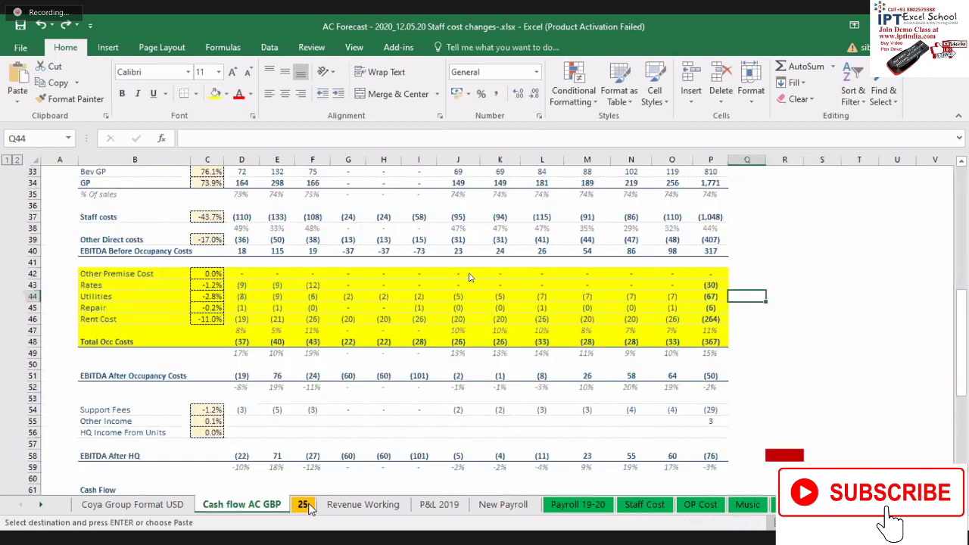
Step: Rename the sheet tab 25 back to Budget
{"action": "right_click", "coordinate": [307, 507]}
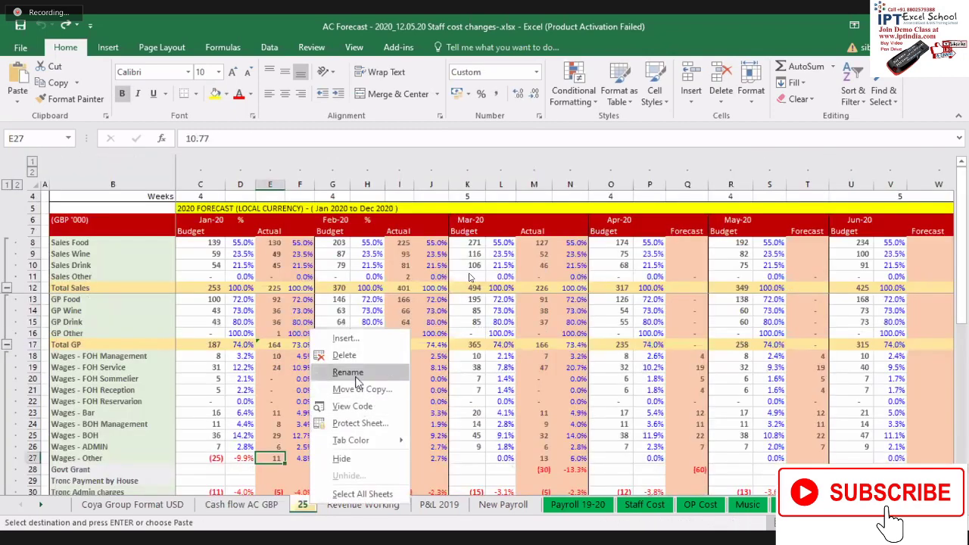
{"action": "left_click", "coordinate": [355, 373]}
{"action": "type", "text": "Budget"}
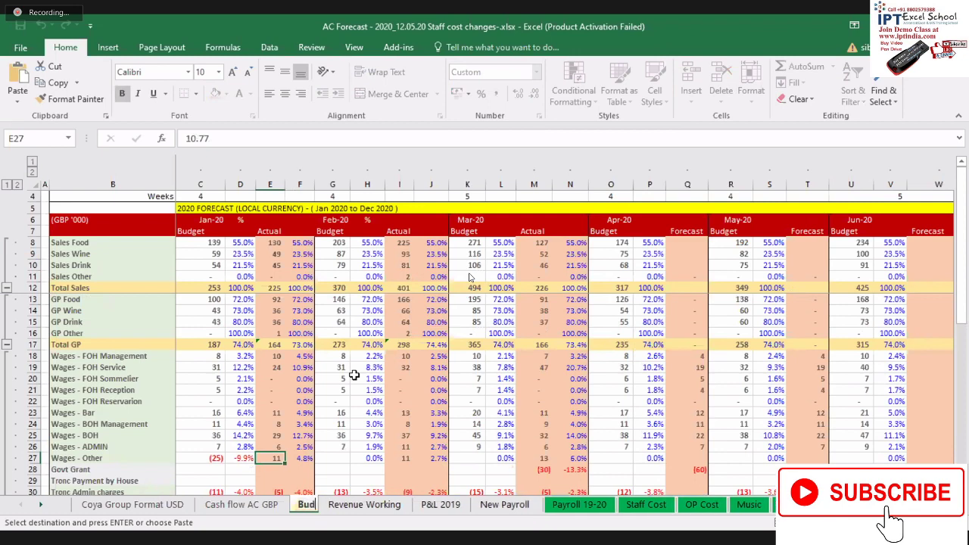
{"action": "left_click", "coordinate": [332, 401]}
Step: Save the AC Forecast workbook and return to the Cash flow AC GBP sheet
{"action": "key", "text": "ctrl+v"}
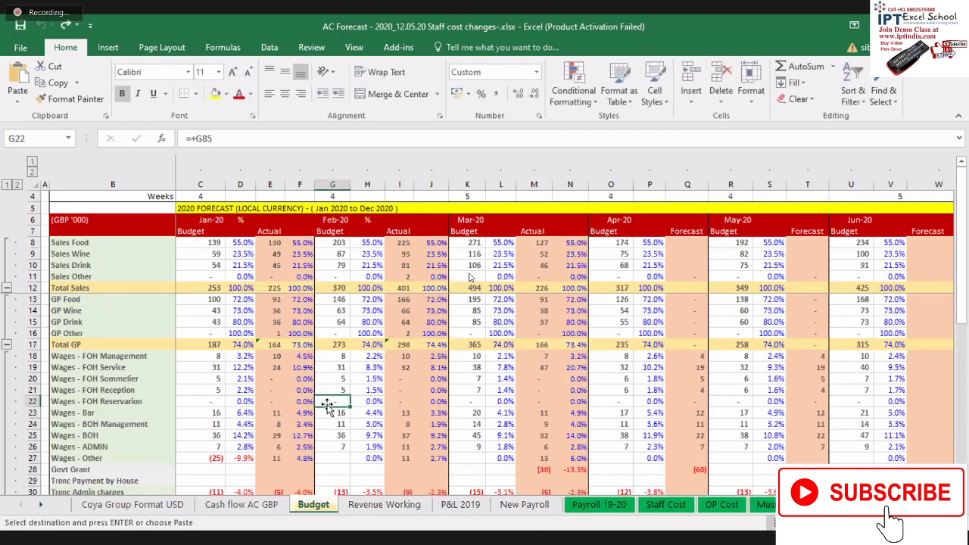
{"action": "key", "text": "ctrl+s"}
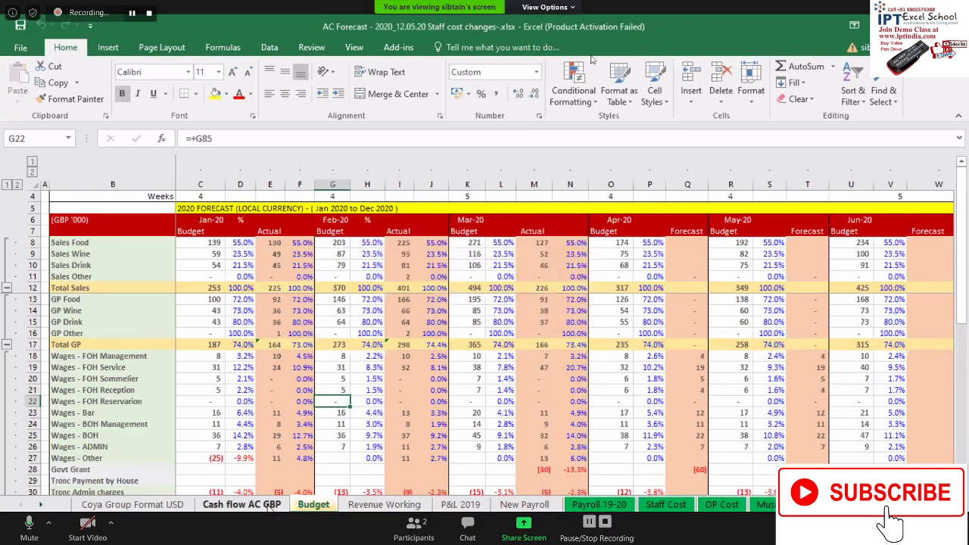
{"action": "left_click", "coordinate": [269, 506]}
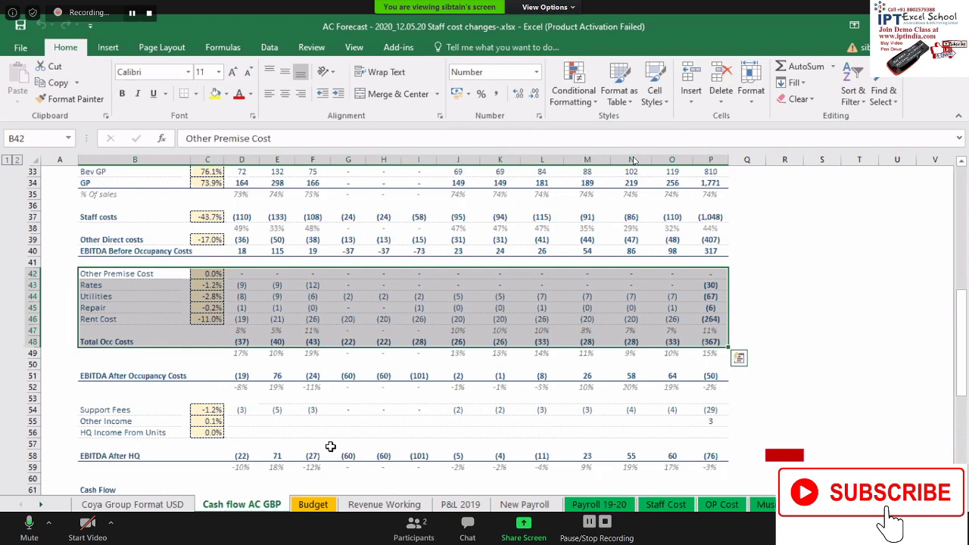
Step: Check that D43 holds =-Budget!E59, select Q44, then switch to the Budget sheet
{"action": "left_click", "coordinate": [383, 375]}
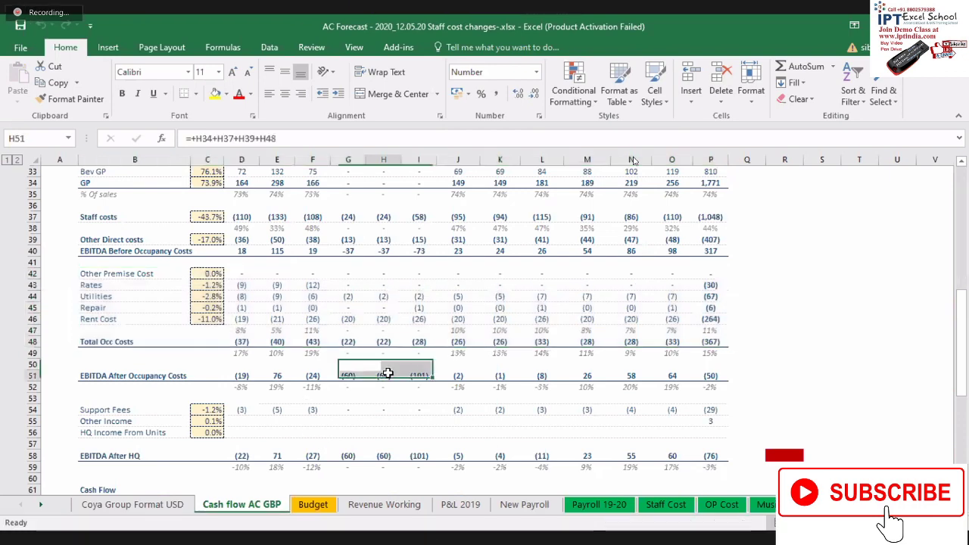
{"action": "left_click", "coordinate": [242, 286]}
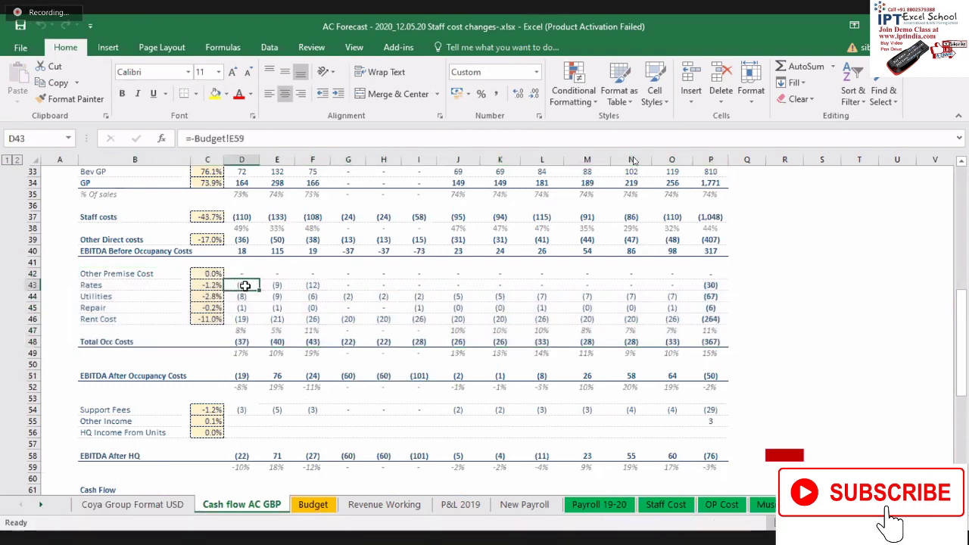
{"action": "left_click", "coordinate": [743, 293]}
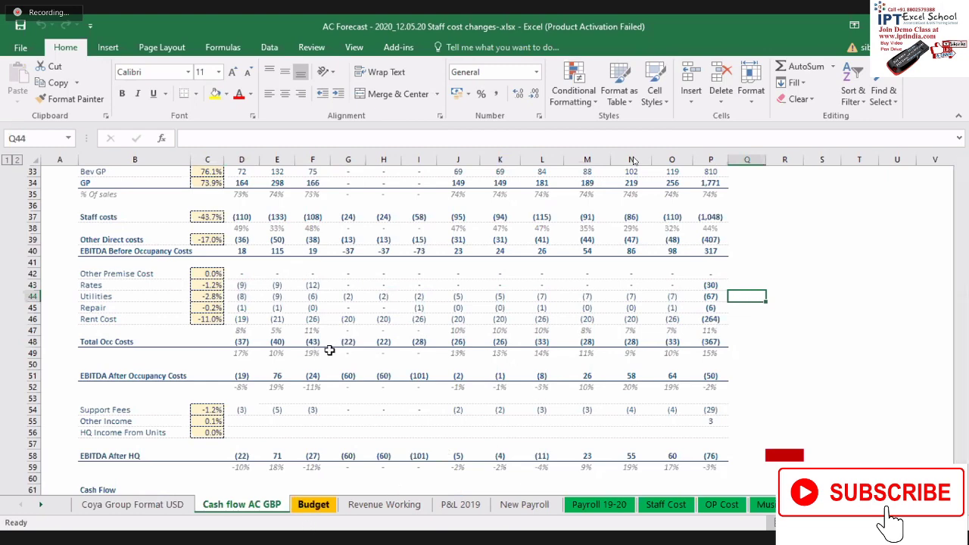
{"action": "left_click", "coordinate": [307, 507]}
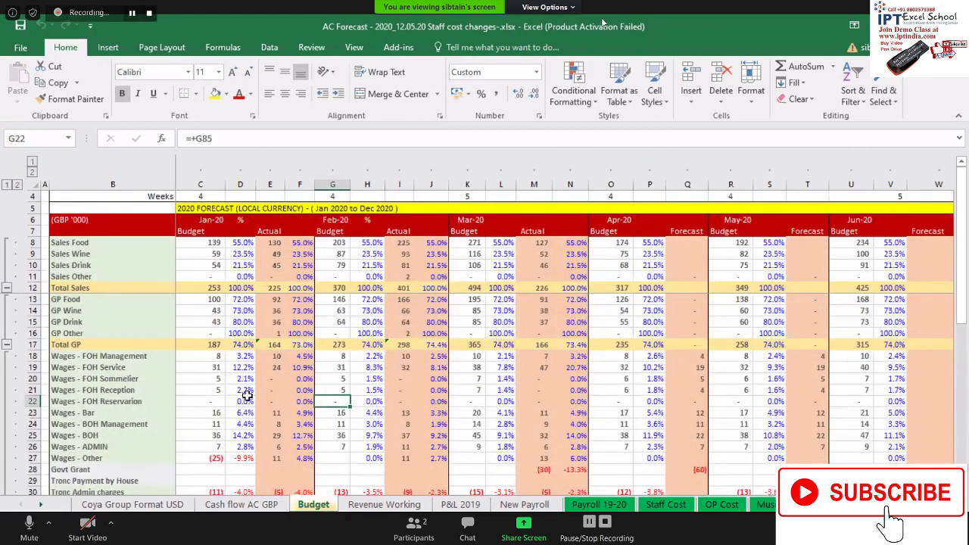
Step: Scroll right across the Budget sheet's later months, then return to Cash flow AC GBP
{"action": "scroll", "coordinate": [526, 389], "scroll_direction": "right", "scroll_amount": 1}
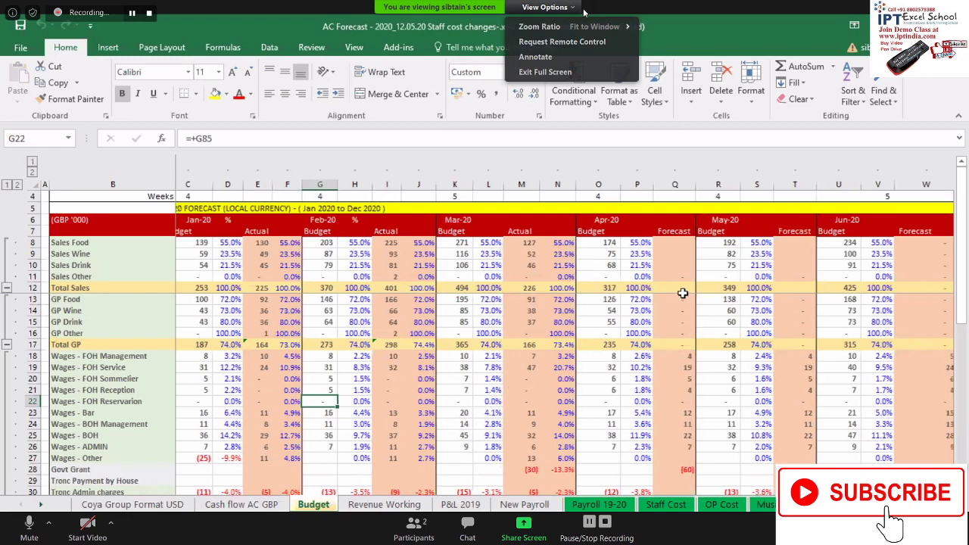
{"action": "scroll", "coordinate": [681, 293], "scroll_direction": "right", "scroll_amount": 3}
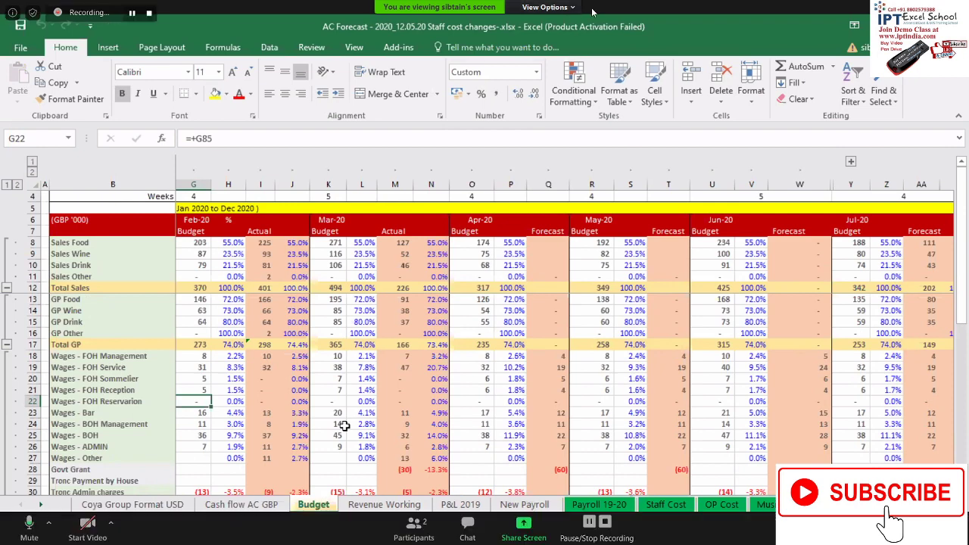
{"action": "left_click", "coordinate": [234, 506]}
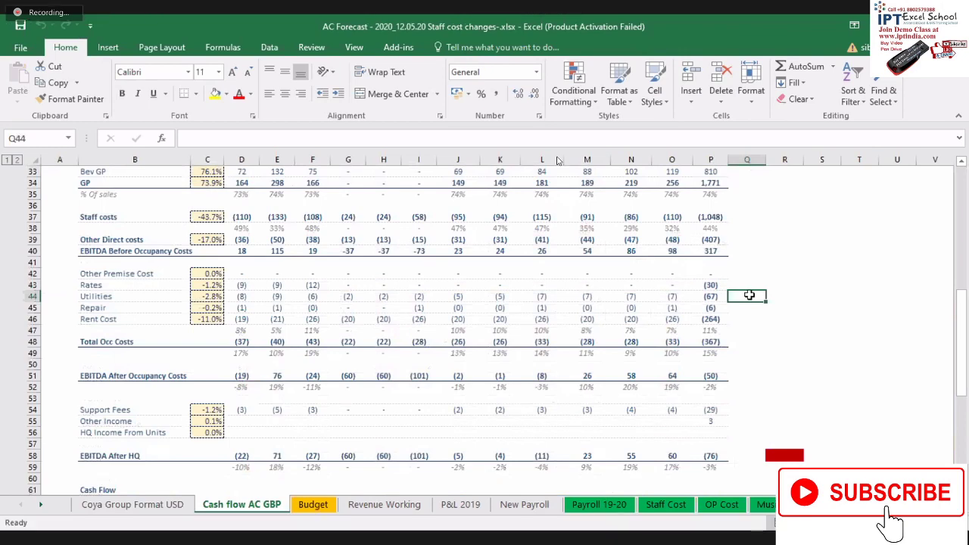
Step: On Budget, copy the Rates cells I59, M59, Q59 and T59 together, then return to Cash flow AC GBP
{"action": "left_click", "coordinate": [313, 504]}
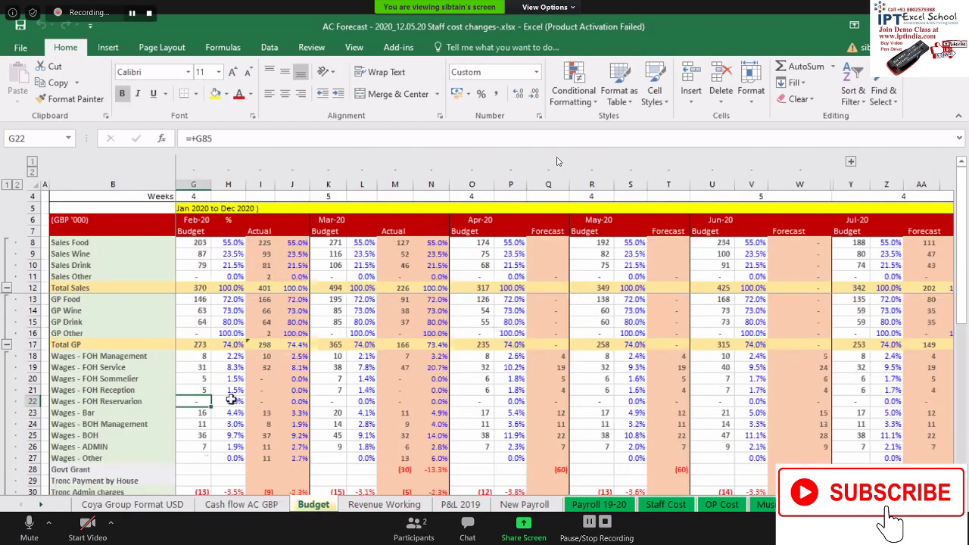
{"action": "scroll", "coordinate": [305, 395], "scroll_direction": "down", "scroll_amount": 4}
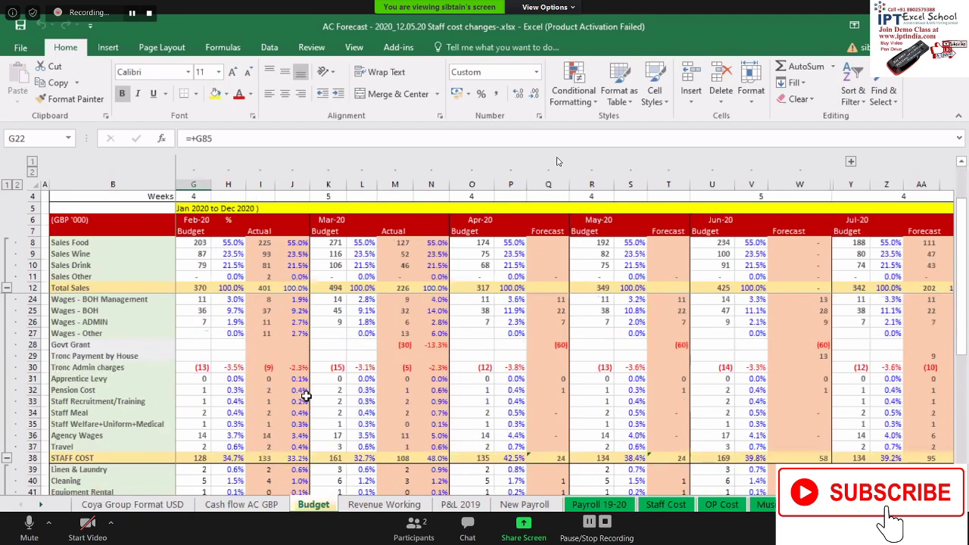
{"action": "scroll", "coordinate": [305, 395], "scroll_direction": "down", "scroll_amount": 6}
{"action": "scroll", "coordinate": [305, 395], "scroll_direction": "down", "scroll_amount": 1}
{"action": "scroll", "coordinate": [305, 395], "scroll_direction": "down", "scroll_amount": 2}
{"action": "left_click", "coordinate": [264, 390]}
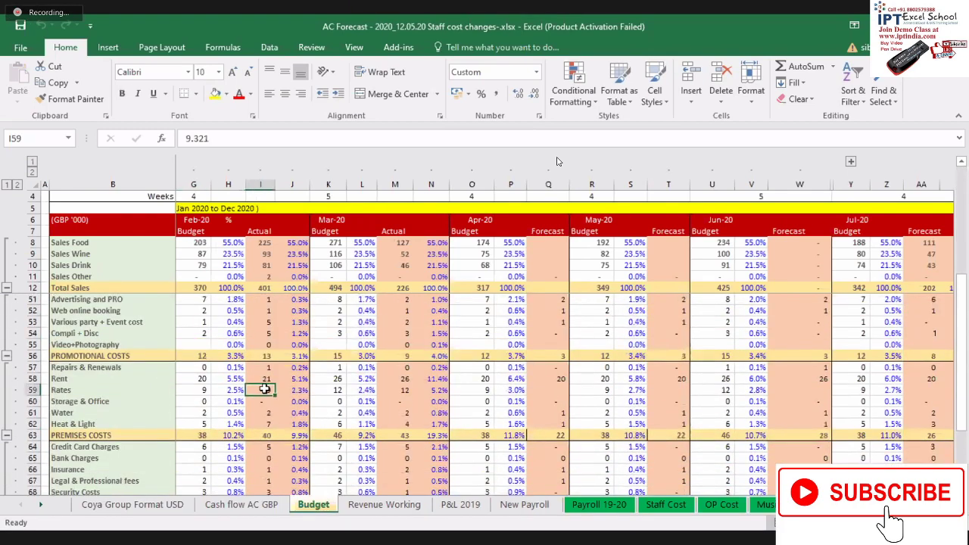
{"action": "left_click", "coordinate": [405, 391], "text": "ctrl"}
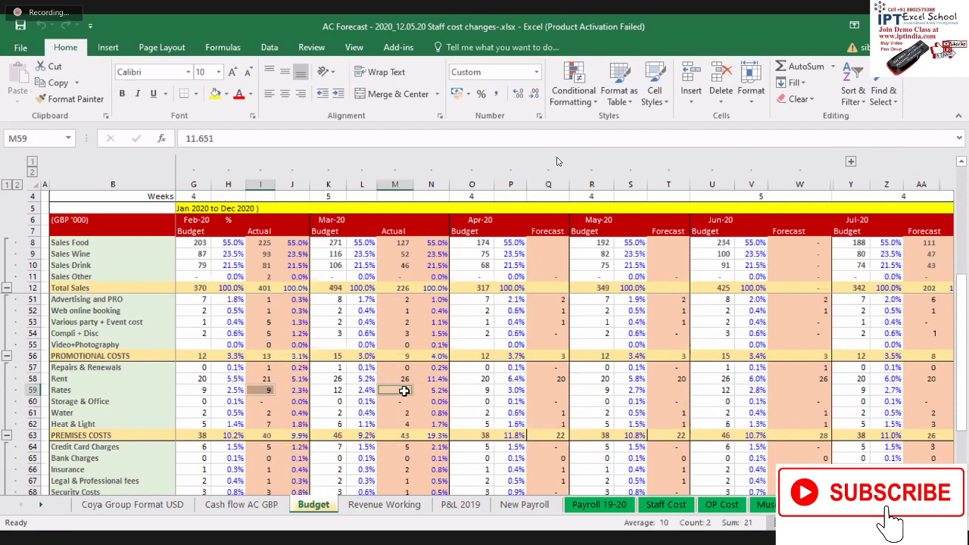
{"action": "left_click", "coordinate": [546, 389], "text": "ctrl"}
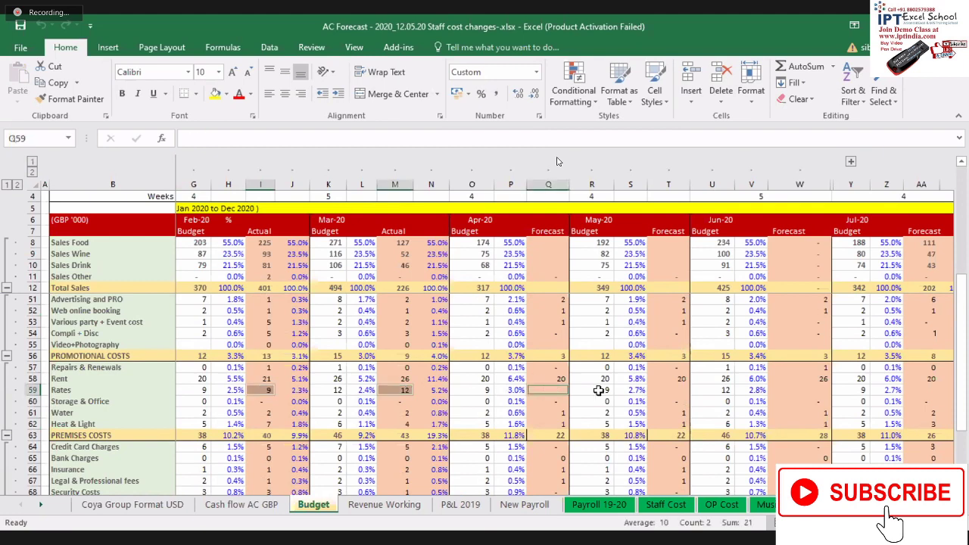
{"action": "left_click", "coordinate": [671, 390], "text": "ctrl"}
{"action": "key", "text": "ctrl+c"}
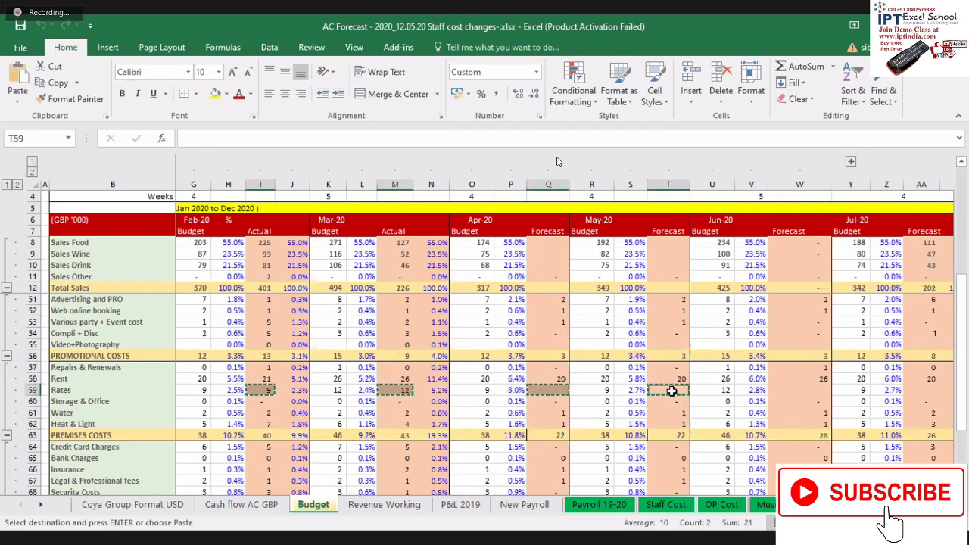
{"action": "left_click", "coordinate": [242, 504]}
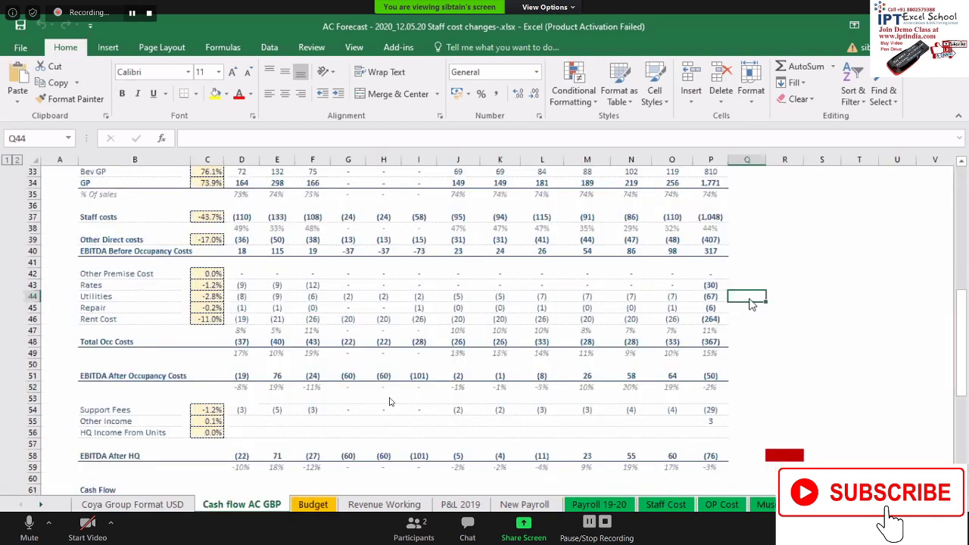
Step: Paste-link the copied cells into Q44:T44 and confirm Q44 reads =Budget!$I$59
{"action": "key", "text": "ctrl+alt+v"}
{"action": "left_click", "coordinate": [420, 281]}
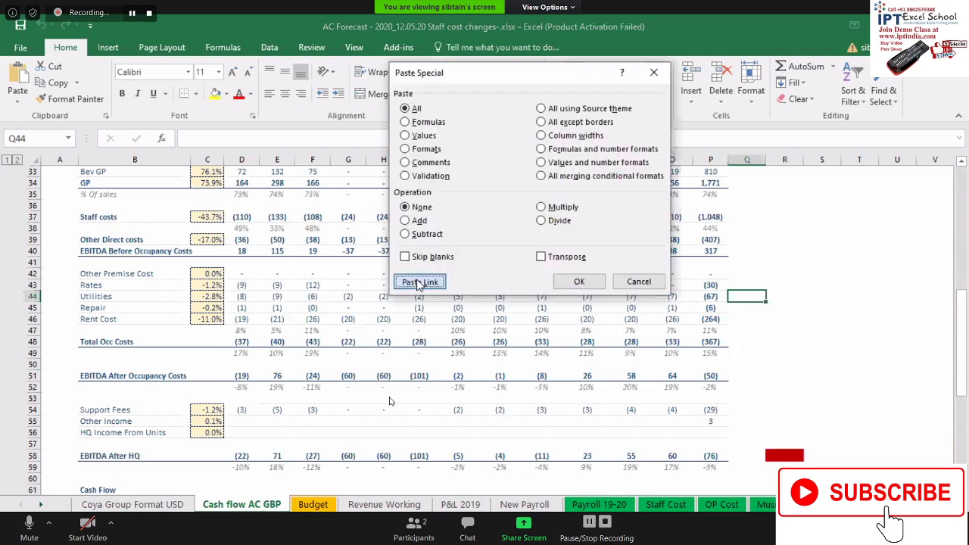
{"action": "left_click", "coordinate": [806, 342]}
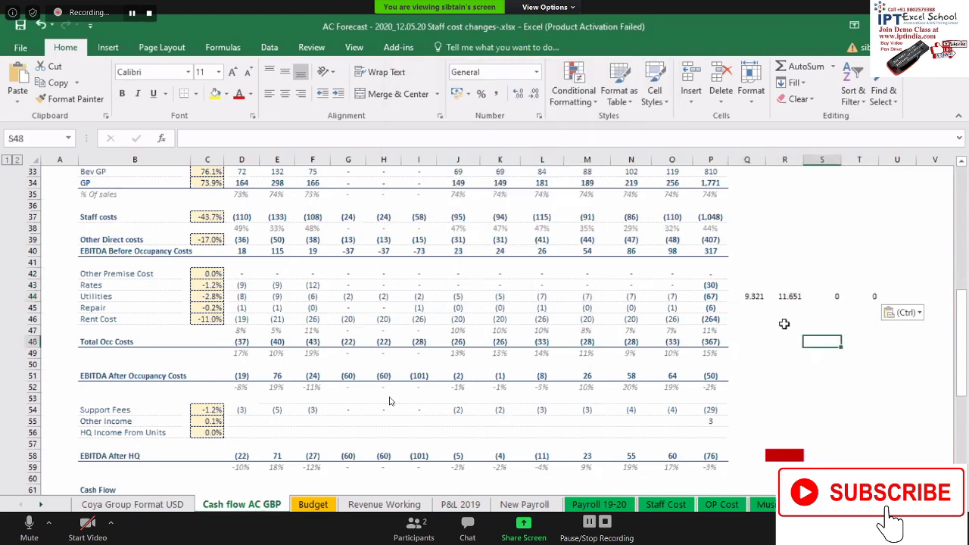
{"action": "left_click", "coordinate": [750, 296]}
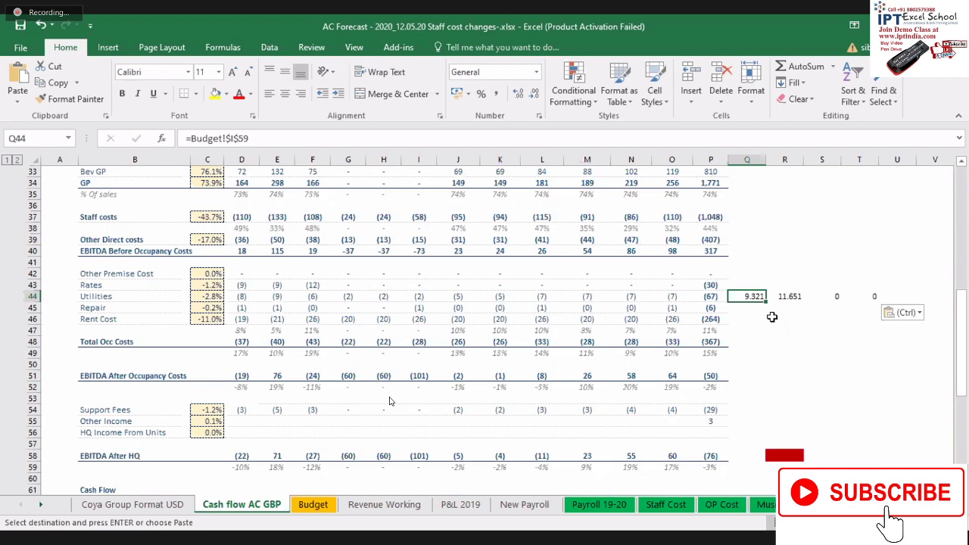
{"action": "left_click_drag", "start_coordinate": [767, 302], "coordinate": [772, 321]}
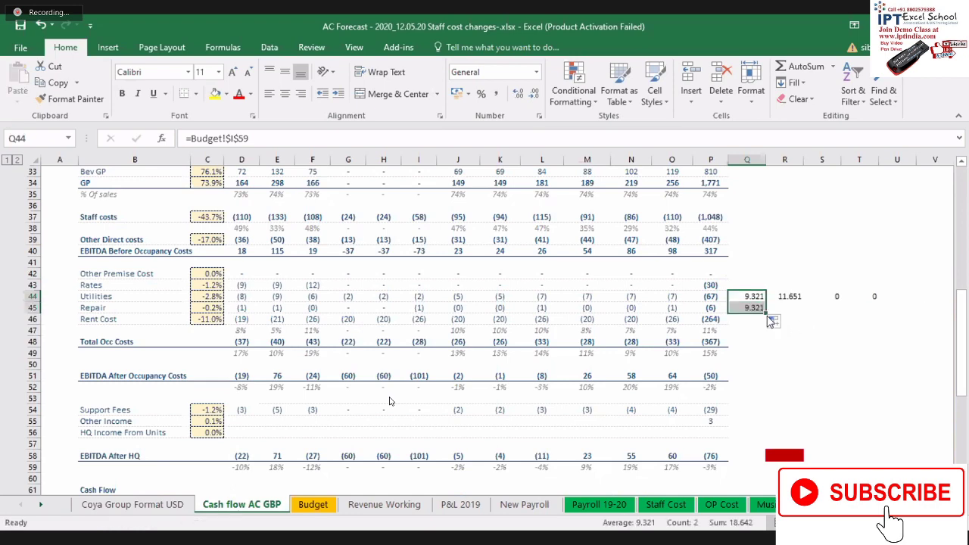
{"action": "left_click", "coordinate": [754, 307]}
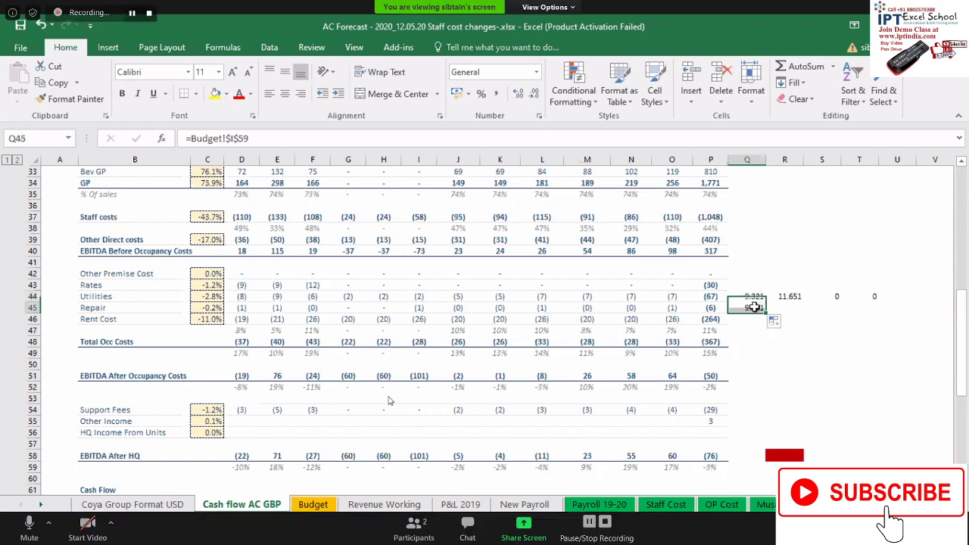
{"action": "double_click", "coordinate": [754, 298]}
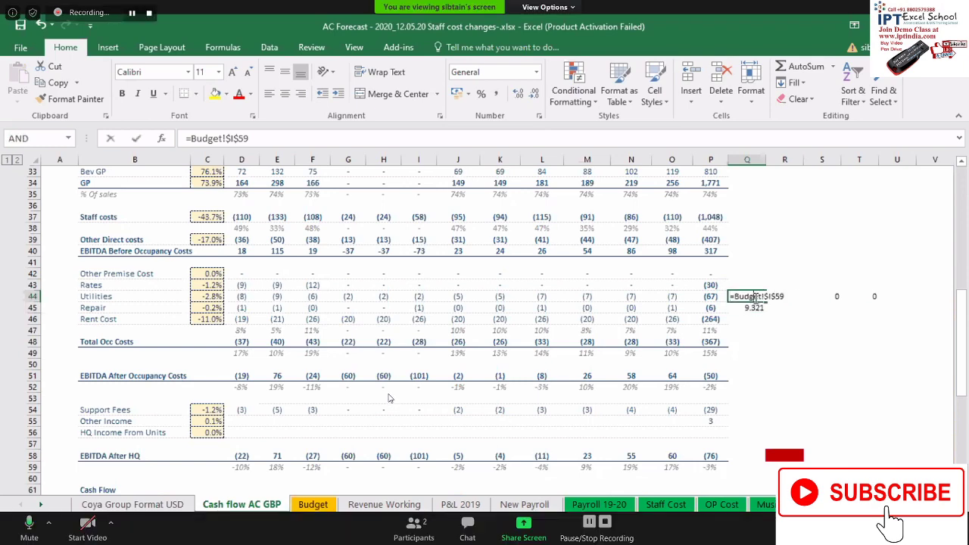
{"action": "left_click", "coordinate": [755, 308]}
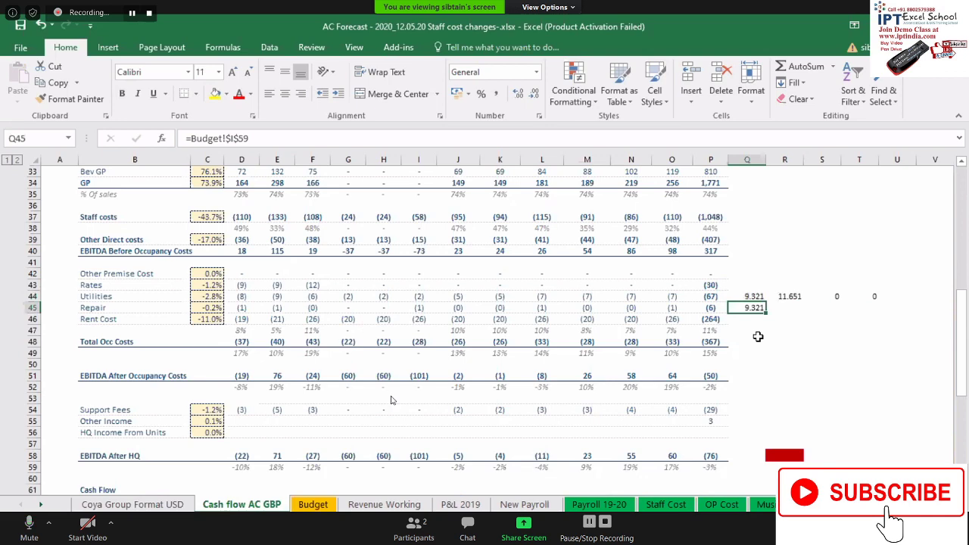
{"action": "left_click", "coordinate": [757, 364]}
{"action": "left_click", "coordinate": [310, 505]}
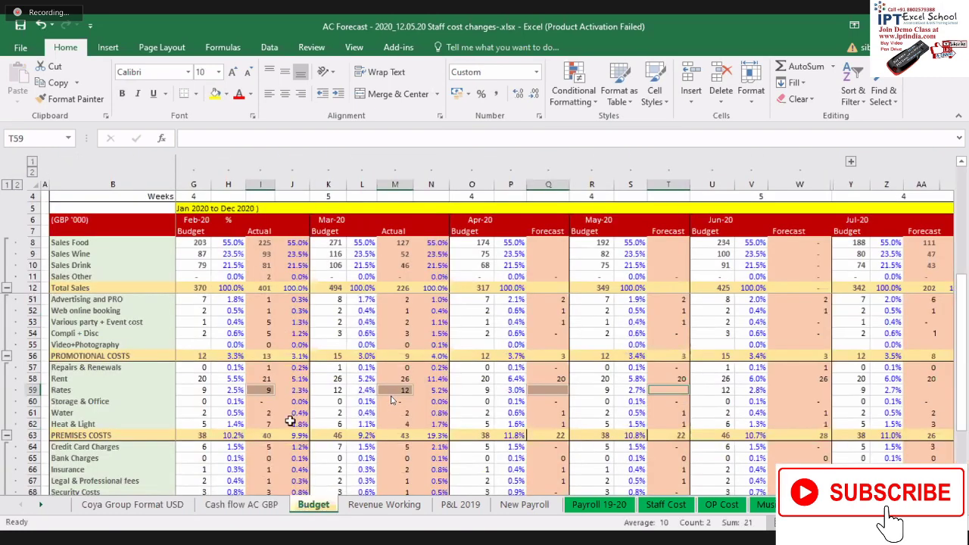
{"action": "left_click", "coordinate": [265, 401]}
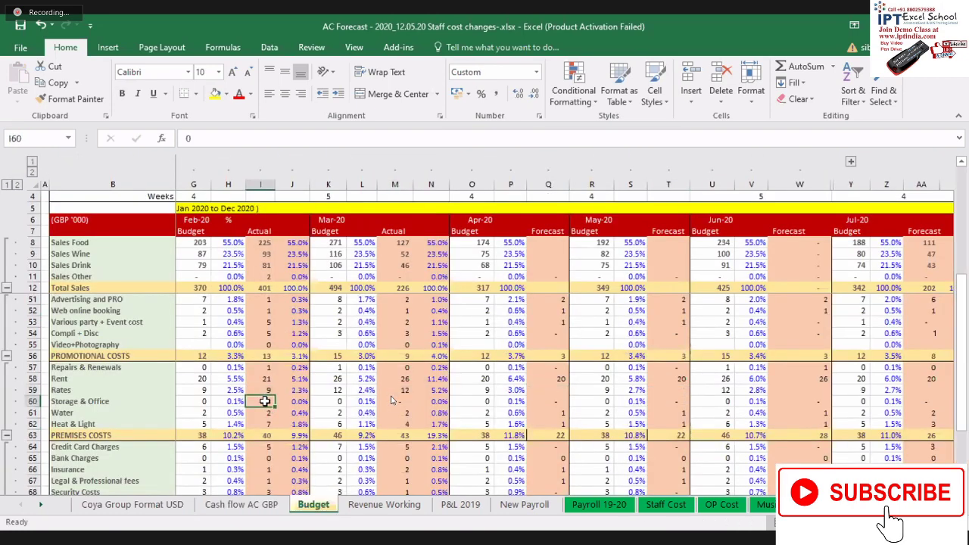
{"action": "left_click", "coordinate": [257, 505], "text": "ctrl"}
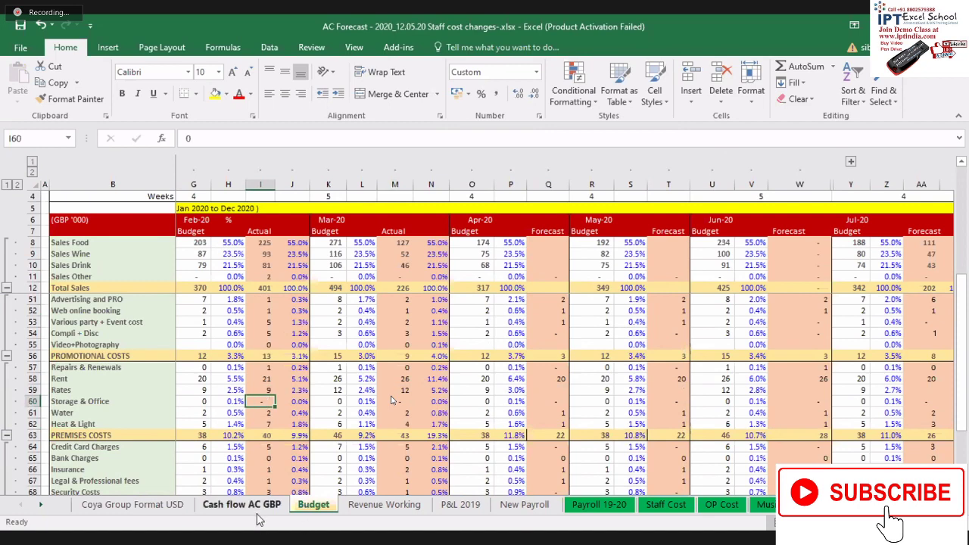
{"action": "key", "text": "ctrl+Page_Up"}
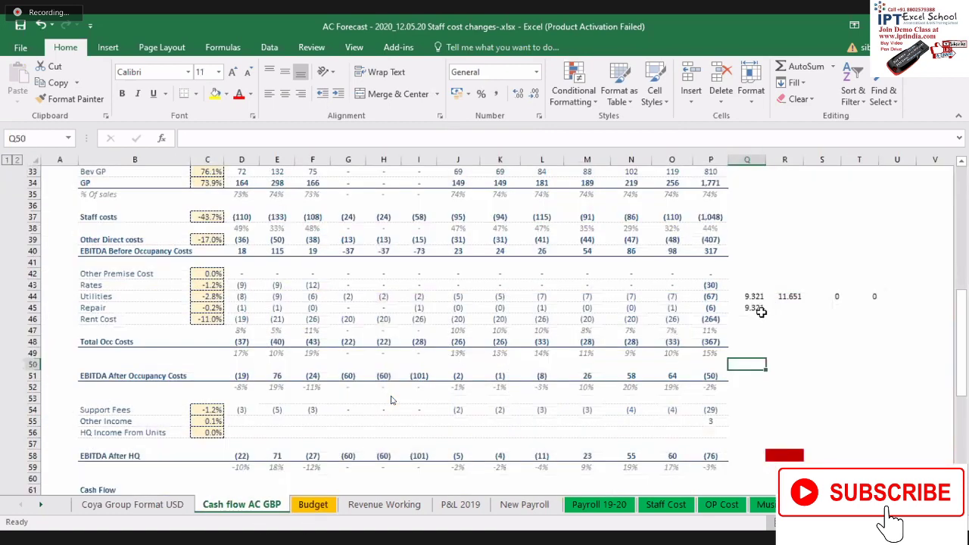
{"action": "left_click", "coordinate": [753, 297]}
{"action": "left_click", "coordinate": [757, 309]}
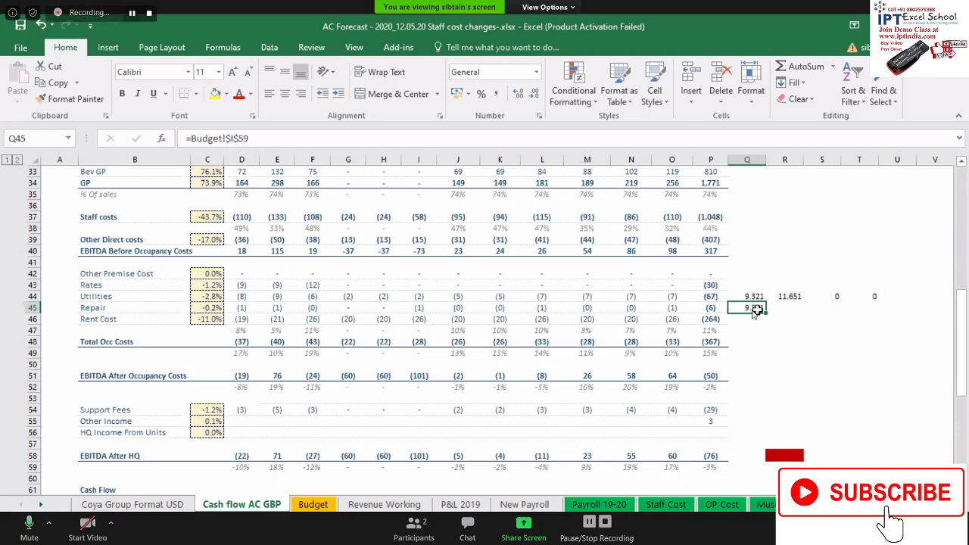
{"action": "key", "text": "Delete"}
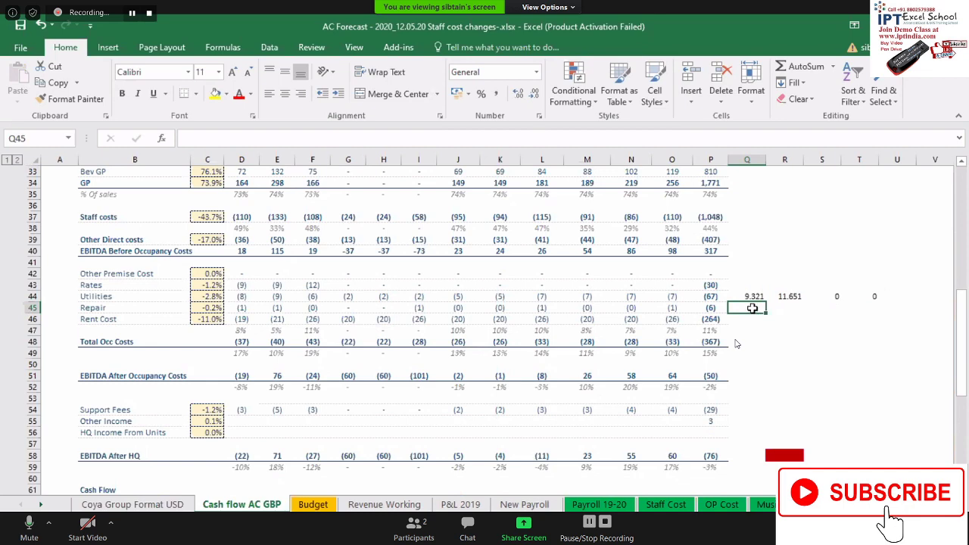
{"action": "left_click", "coordinate": [749, 296]}
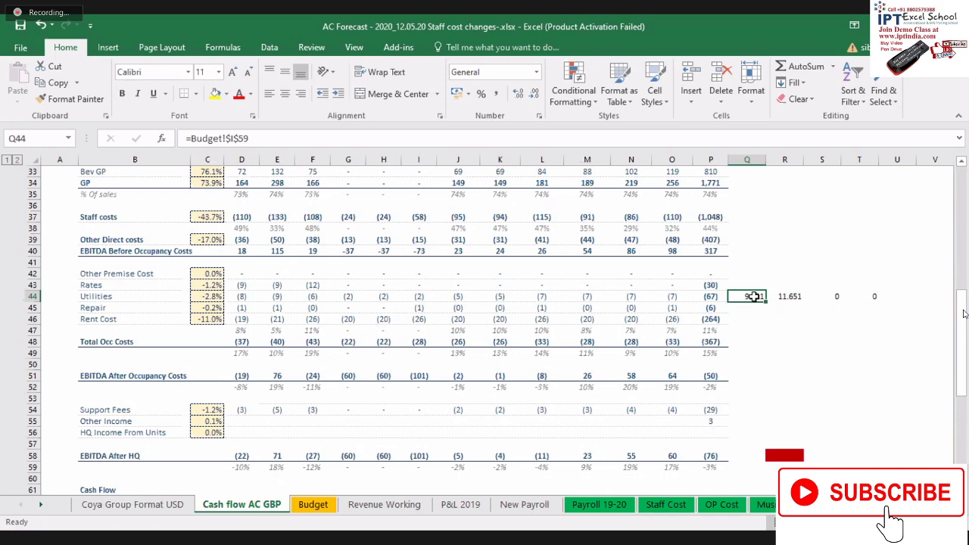
Step: In Q44:T44, replace every $ with nothing, removing 8 dollar signs to get links like =Budget!I59
{"action": "left_click_drag", "start_coordinate": [754, 296], "coordinate": [871, 294]}
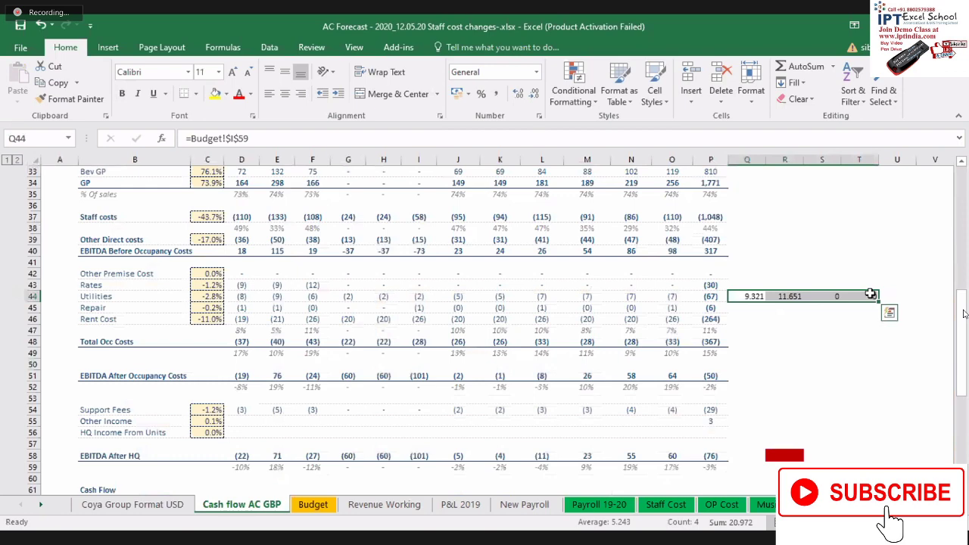
{"action": "key", "text": "ctrl+h"}
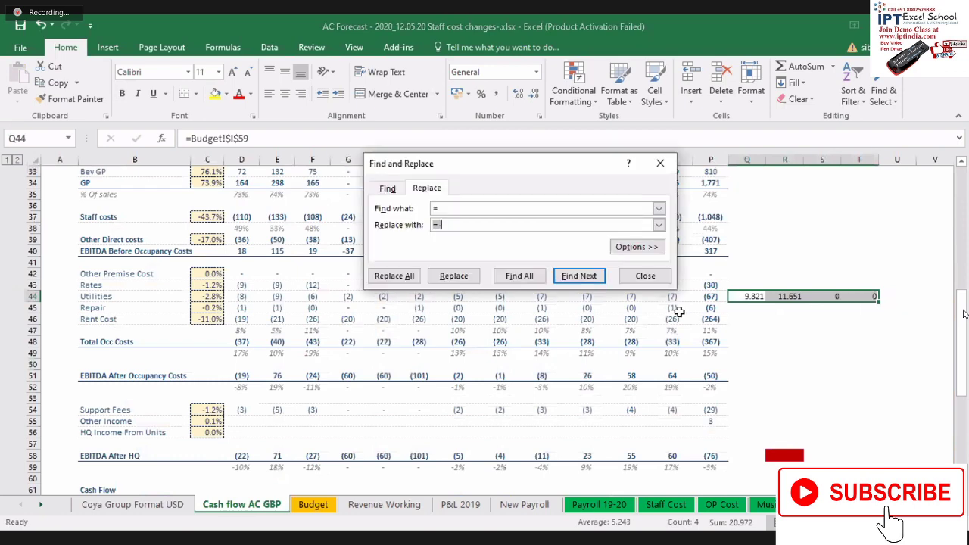
{"action": "left_click", "coordinate": [455, 208]}
{"action": "type", "text": "$"}
{"action": "left_click", "coordinate": [451, 224]}
{"action": "left_click", "coordinate": [393, 277]}
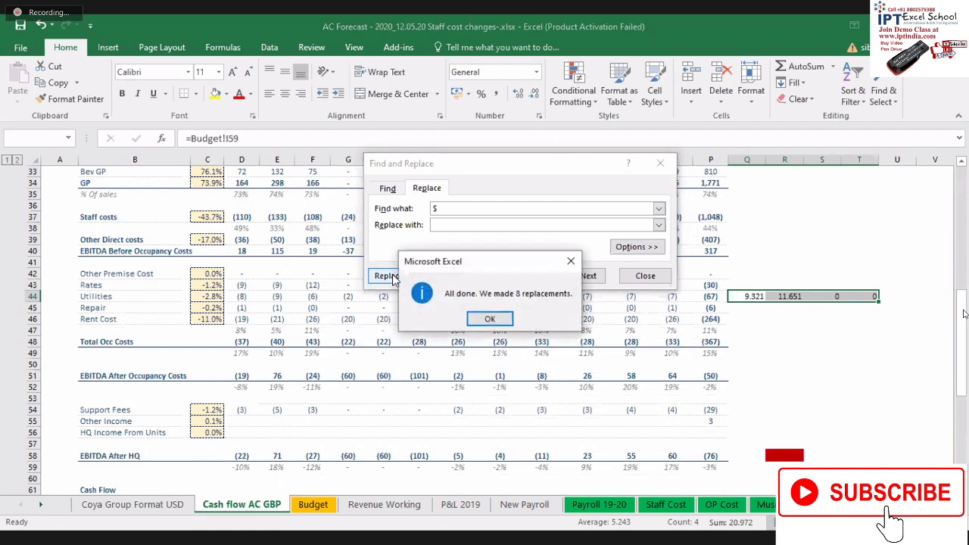
{"action": "left_click", "coordinate": [489, 319]}
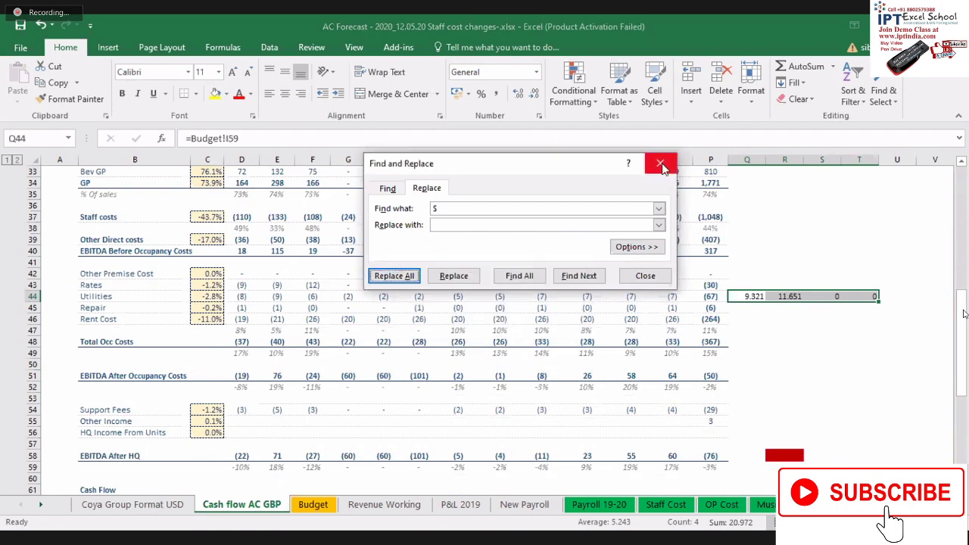
{"action": "left_click", "coordinate": [660, 163]}
{"action": "left_click", "coordinate": [749, 330]}
{"action": "left_click", "coordinate": [748, 298]}
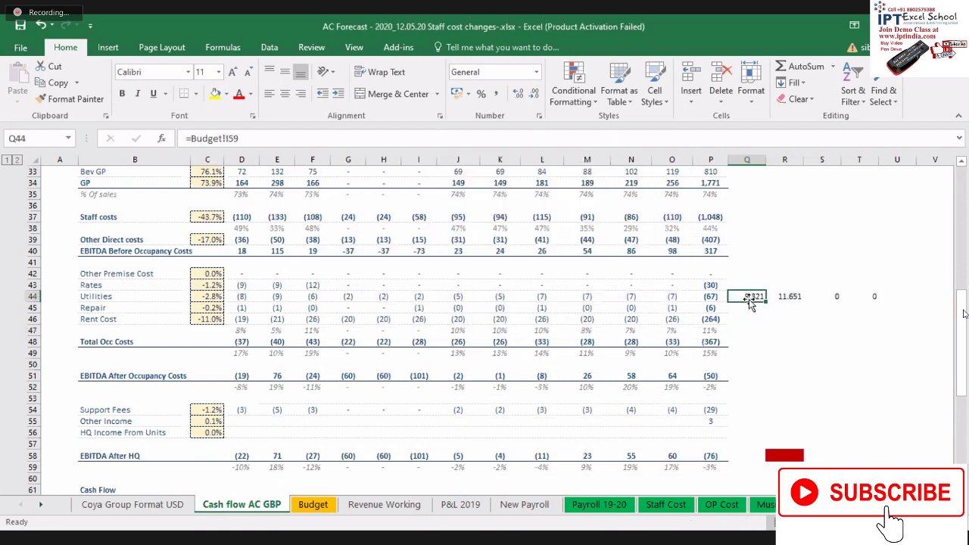
Step: Fill Q44's Budget link down to Q48 and confirm Q46 reads =Budget!I61
{"action": "left_click_drag", "start_coordinate": [764, 302], "coordinate": [763, 342]}
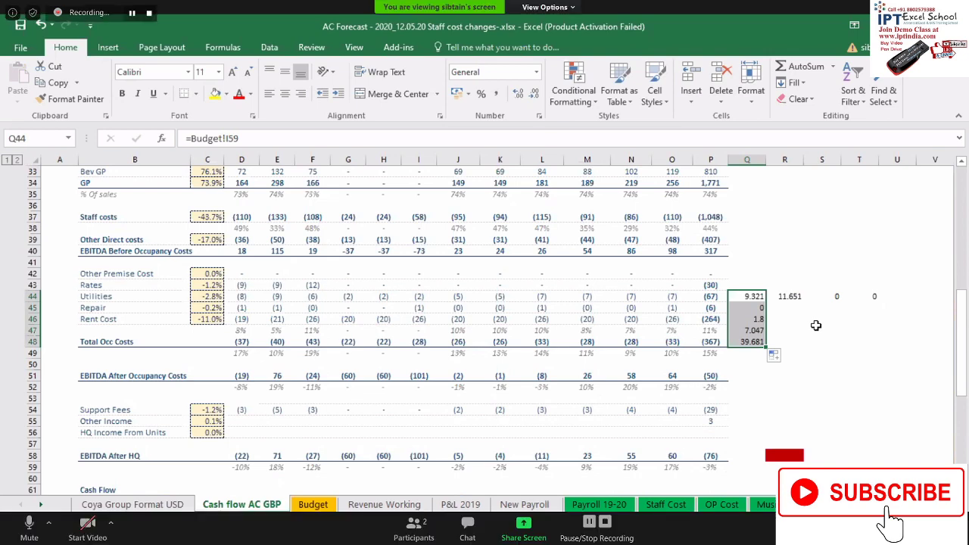
{"action": "left_click", "coordinate": [754, 330]}
{"action": "left_click", "coordinate": [755, 319]}
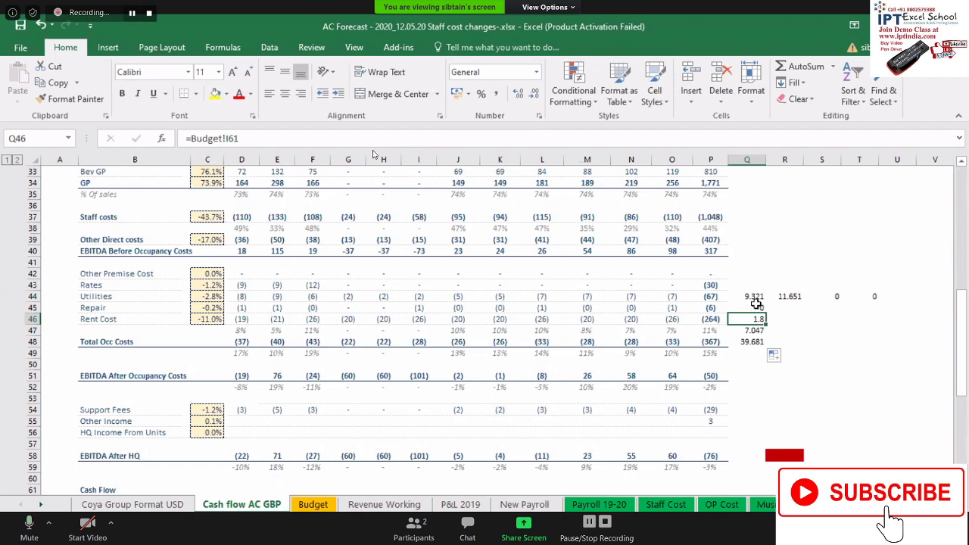
Step: On the Budget sheet, select B60 Storage & Office to verify the linked row
{"action": "left_click", "coordinate": [319, 505]}
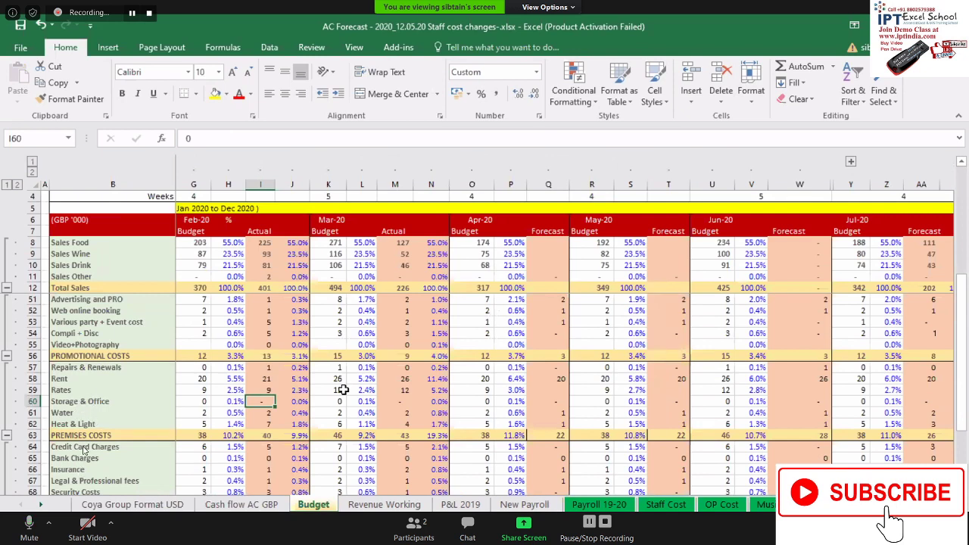
{"action": "left_click", "coordinate": [97, 399]}
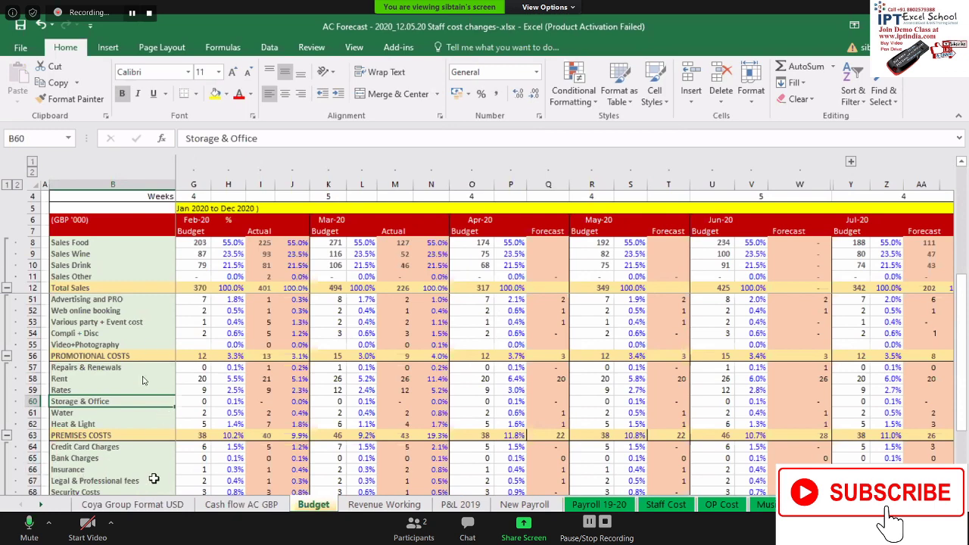
Step: On Cash flow AC GBP, review the Budget-linked formulas in Q44 through Q47, then start replacing 62
{"action": "left_click", "coordinate": [240, 504]}
{"action": "left_click", "coordinate": [749, 297]}
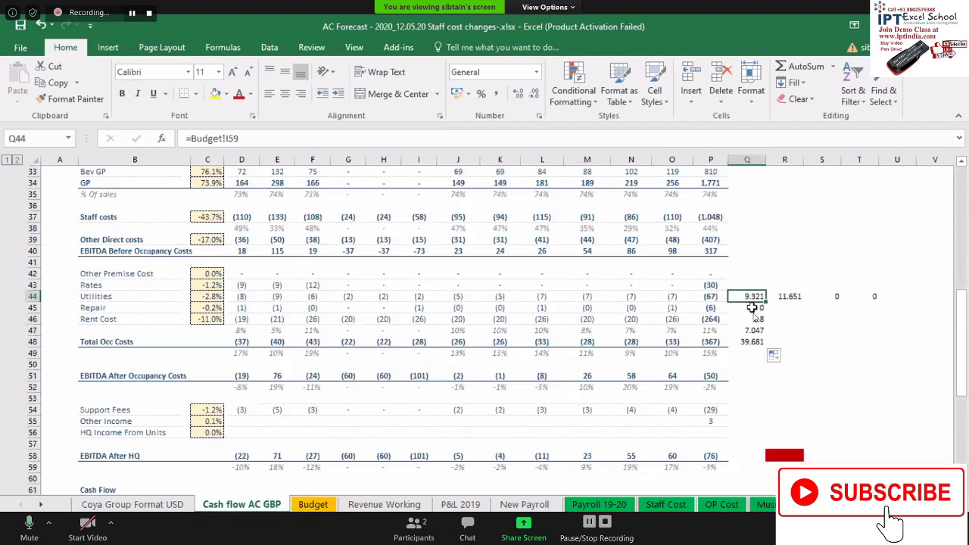
{"action": "left_click", "coordinate": [753, 308]}
{"action": "double_click", "coordinate": [754, 318]}
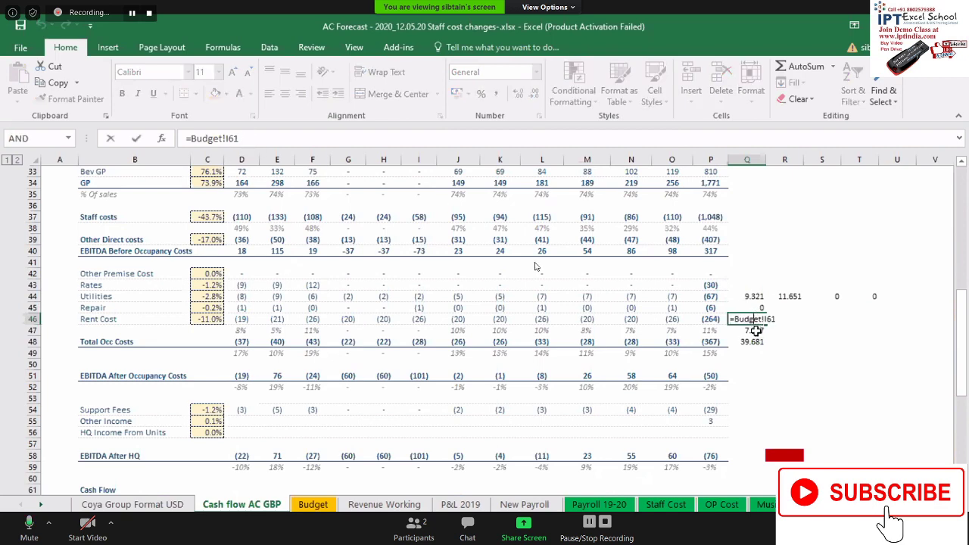
{"action": "left_click", "coordinate": [756, 331]}
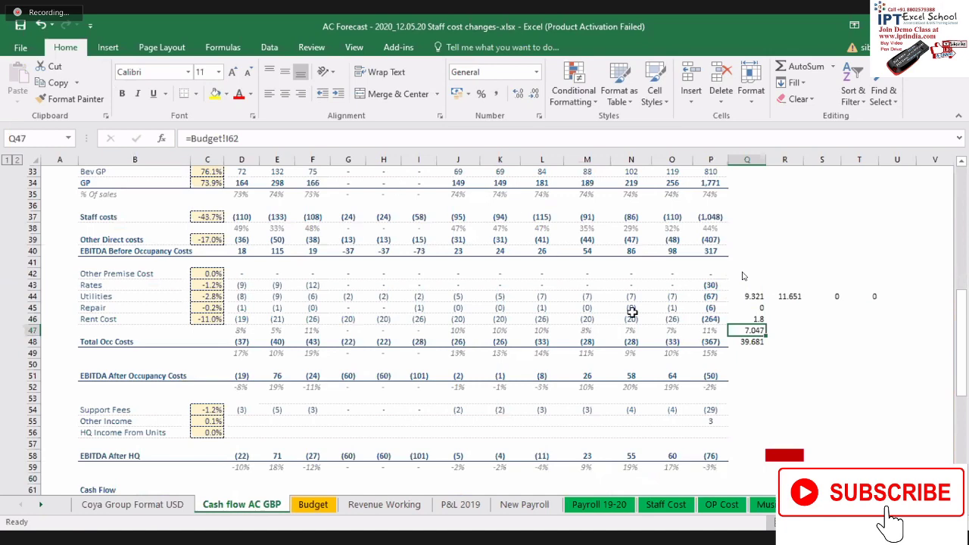
{"action": "key", "text": "ctrl+h"}
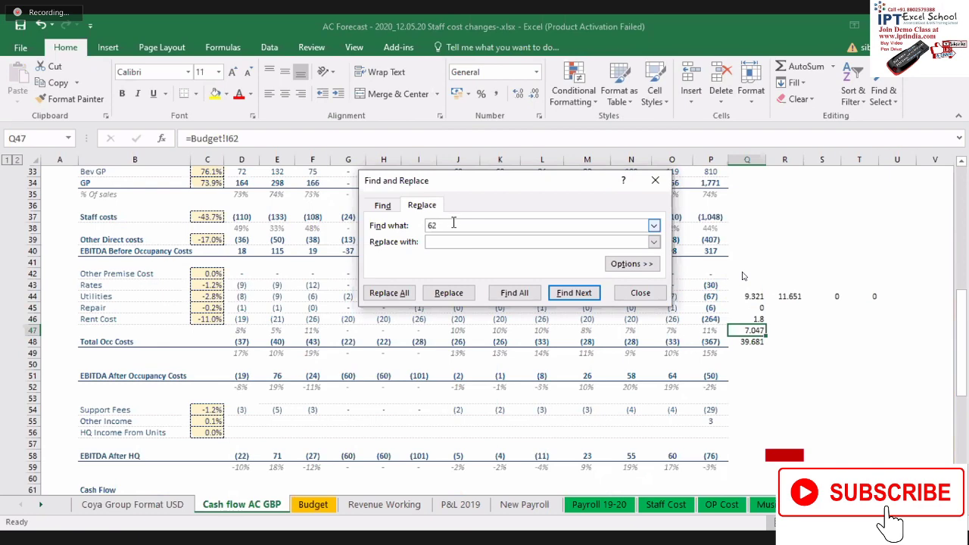
Step: Fill the R44 formula down through R47
{"action": "left_click", "coordinate": [655, 184]}
{"action": "left_click", "coordinate": [821, 341]}
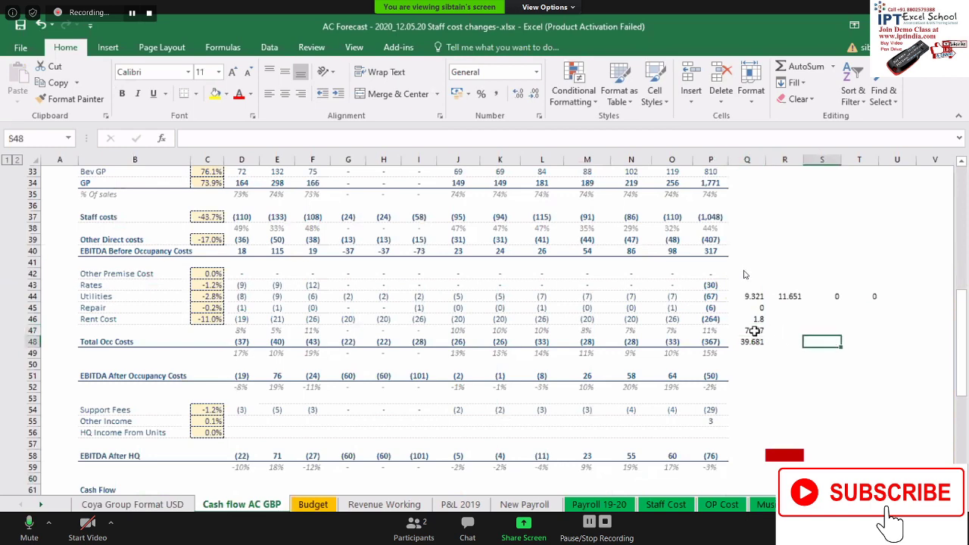
{"action": "left_click", "coordinate": [755, 331]}
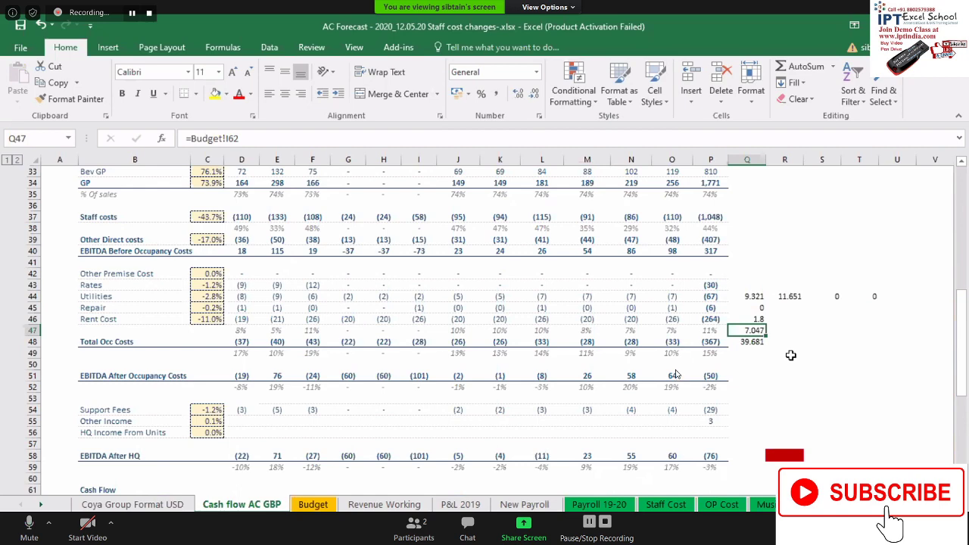
{"action": "left_click", "coordinate": [795, 296]}
{"action": "mouse_move", "coordinate": [803, 301]}
{"action": "left_mouse_down"}
{"action": "mouse_move", "coordinate": [806, 336]}
{"action": "mouse_move", "coordinate": [788, 329]}
{"action": "left_mouse_up"}
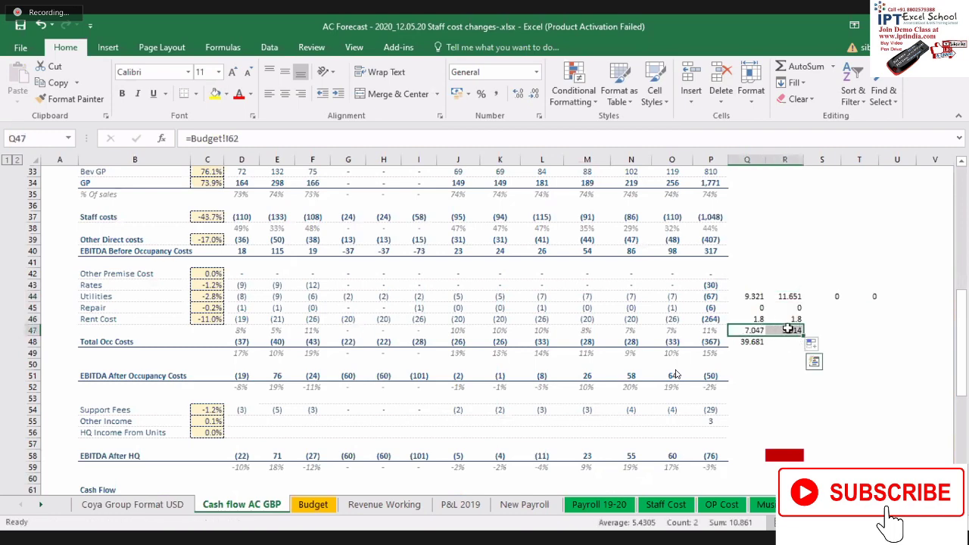
Step: Replace 62 with 65 in the row-47 formulas, then view the Budget sheet
{"action": "key", "text": "ctrl+h"}
{"action": "type", "text": "62"}
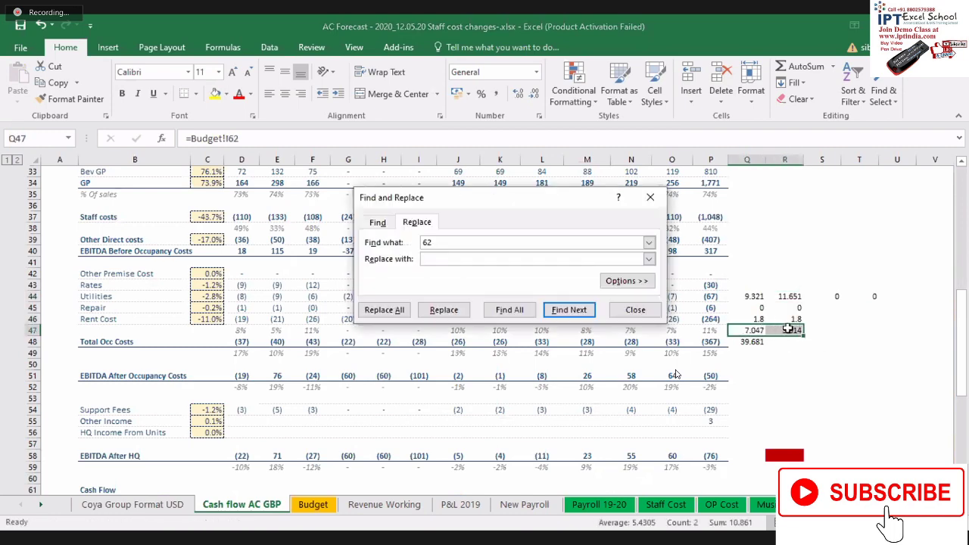
{"action": "left_click", "coordinate": [498, 258]}
{"action": "left_click", "coordinate": [384, 309]}
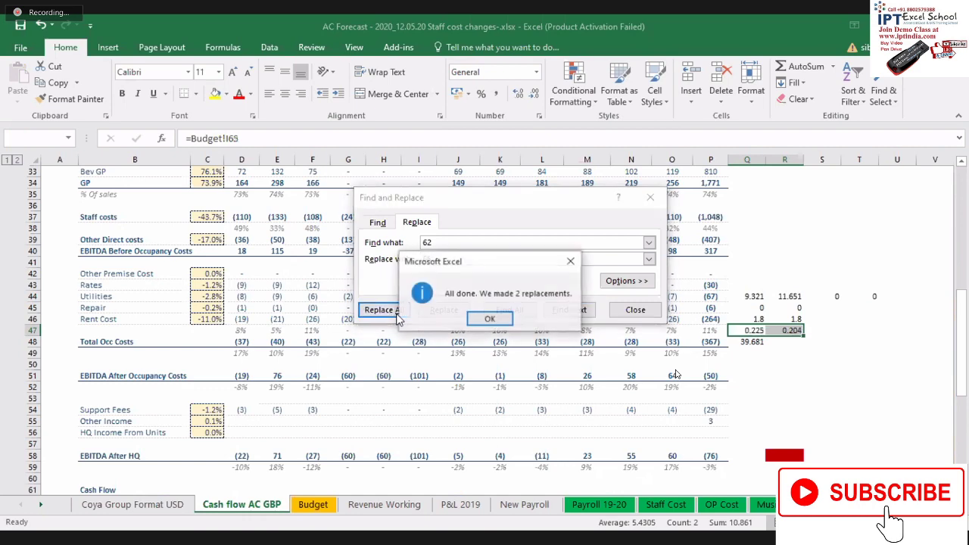
{"action": "left_click", "coordinate": [490, 319]}
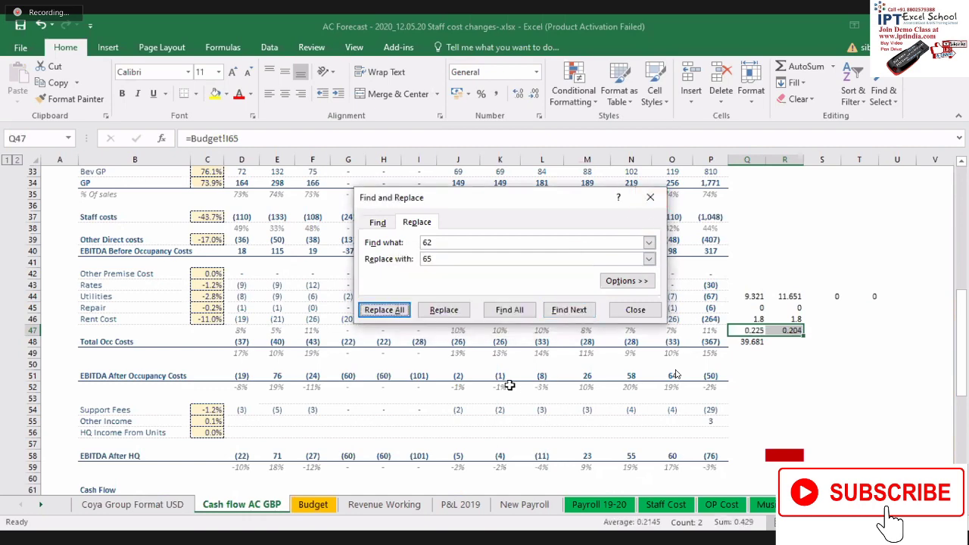
{"action": "left_click", "coordinate": [650, 196]}
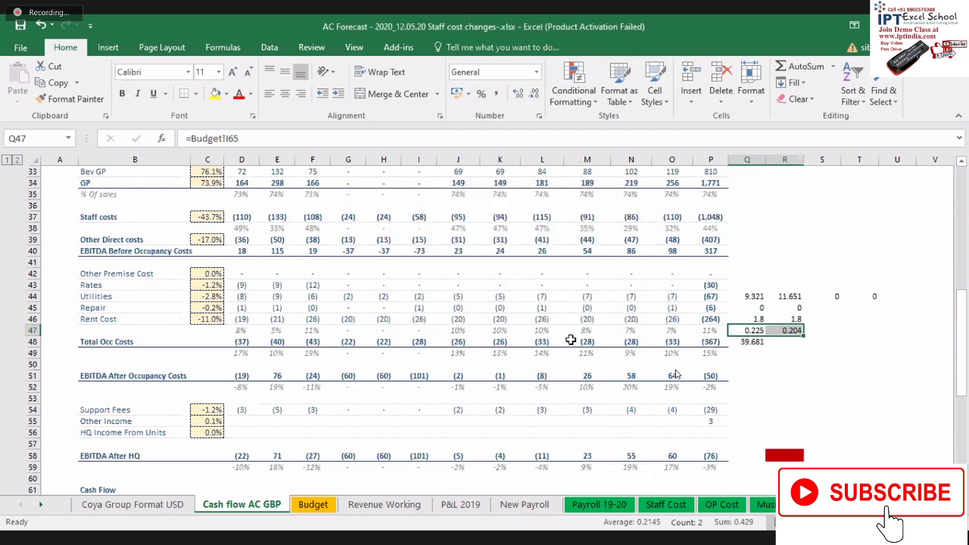
{"action": "left_click", "coordinate": [306, 506]}
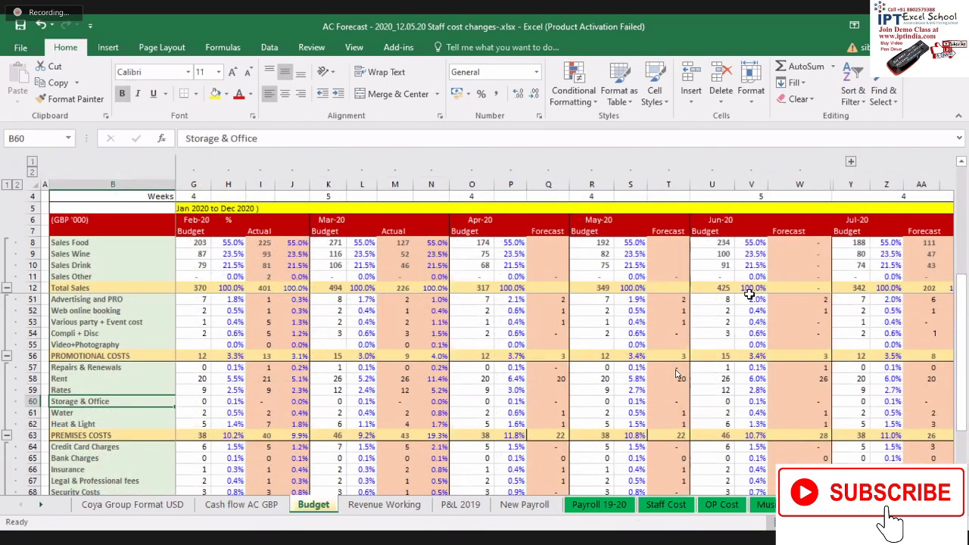
Step: Return to Cash flow AC GBP and take the shared Zoom view out of full screen
{"action": "key", "text": "ctrl+Page_Up"}
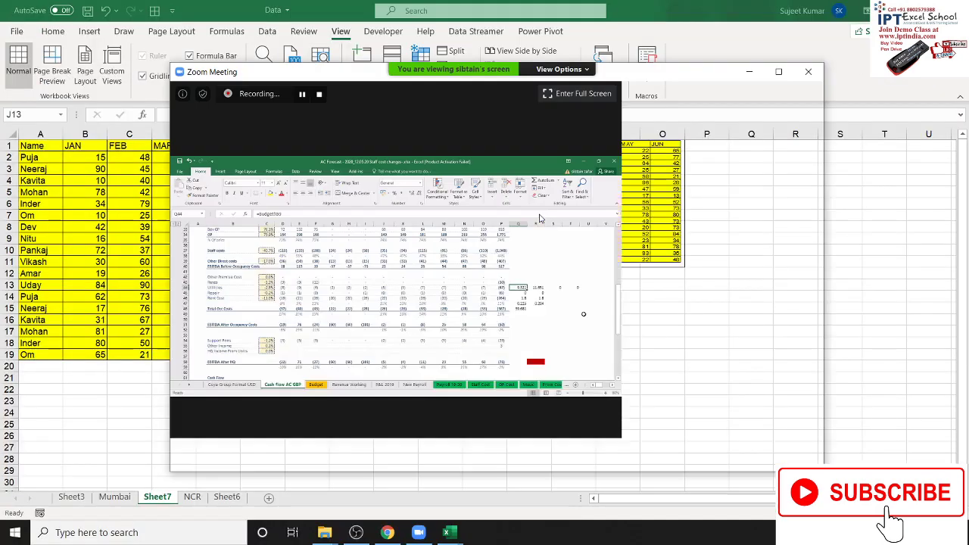
{"action": "double_click", "coordinate": [541, 219]}
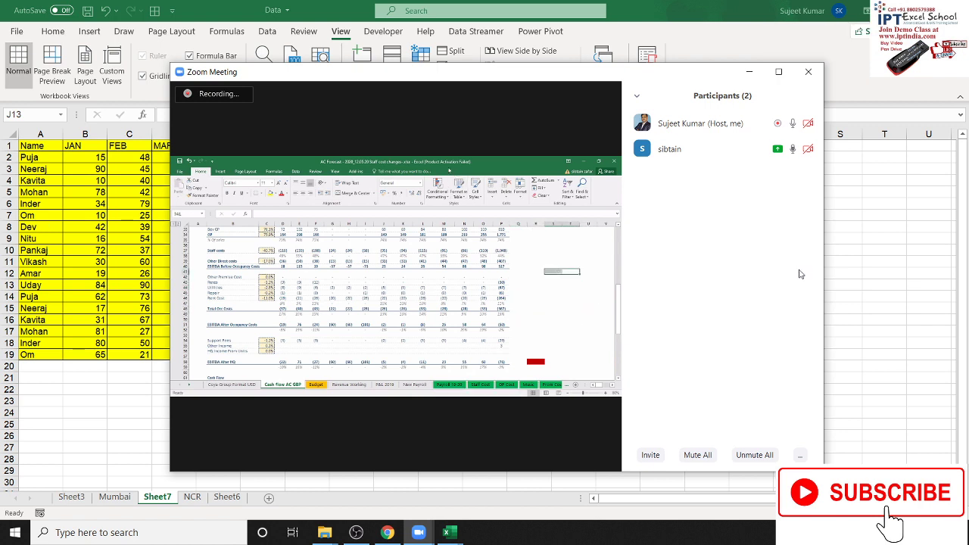
Step: Share your own screen with the Zoom meeting so the local Sheet7 workbook shows
{"action": "left_click", "coordinate": [395, 333]}
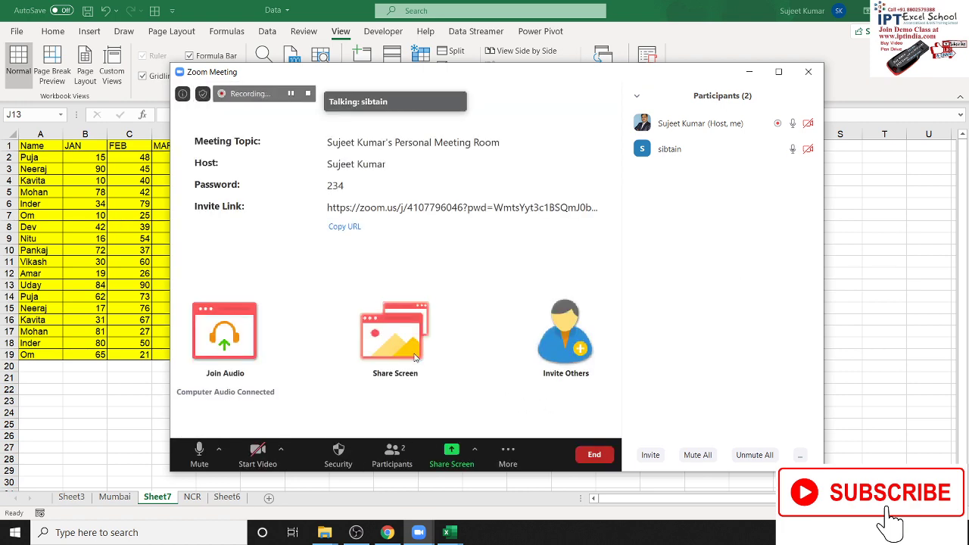
{"action": "left_click", "coordinate": [749, 439]}
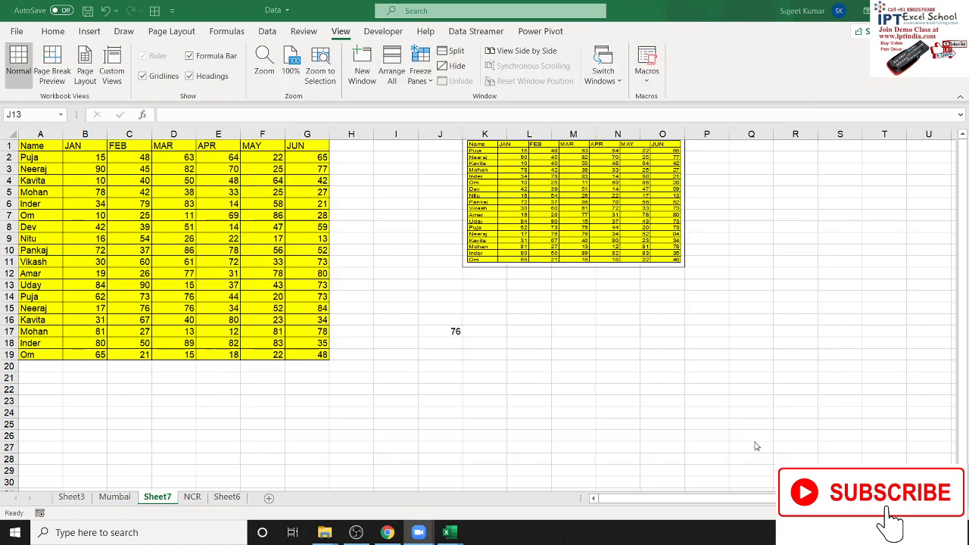
Step: Give the row 8 values B8:G8 a light blue fill
{"action": "left_click", "coordinate": [543, 252]}
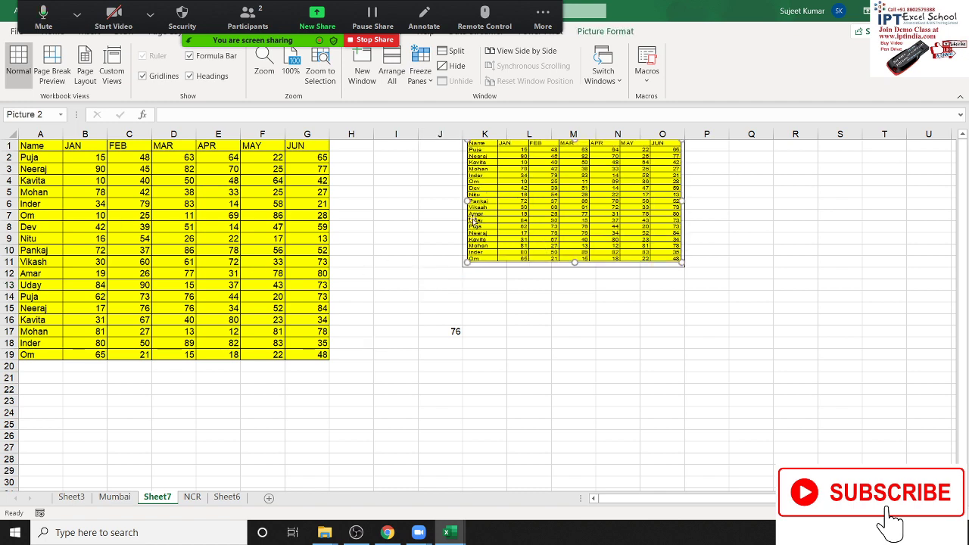
{"action": "left_click_drag", "start_coordinate": [501, 233], "coordinate": [502, 234]}
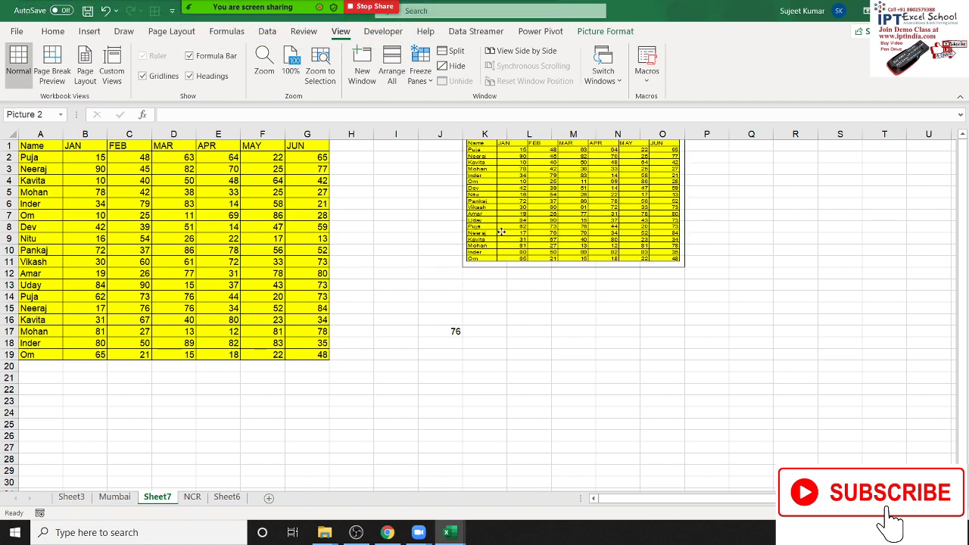
{"action": "left_click_drag", "start_coordinate": [84, 227], "coordinate": [307, 227]}
{"action": "left_click", "coordinate": [53, 34]}
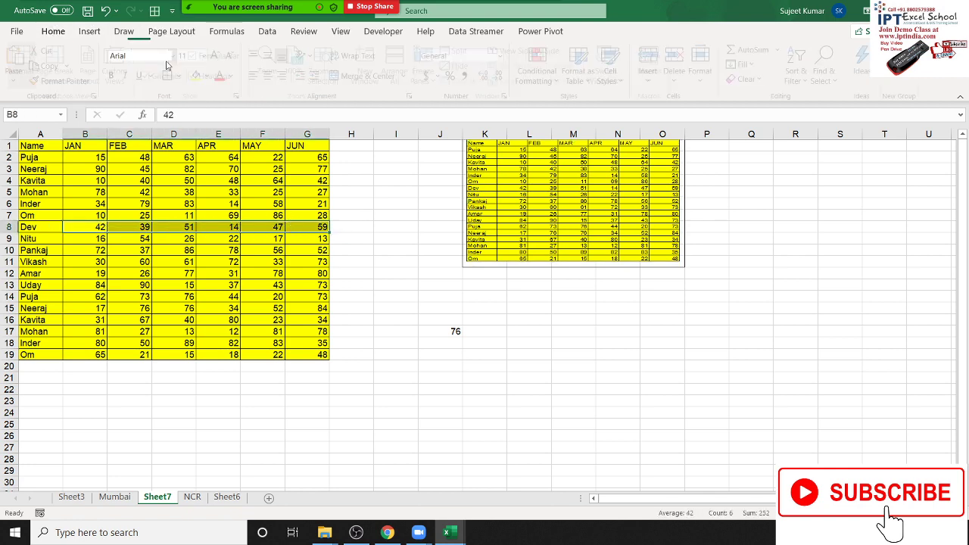
{"action": "left_click", "coordinate": [213, 79]}
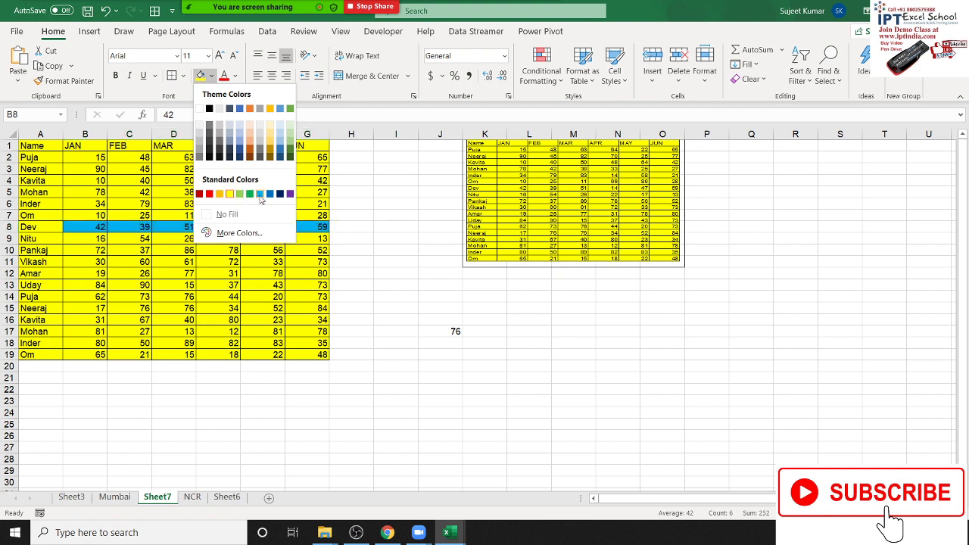
{"action": "left_click", "coordinate": [259, 195]}
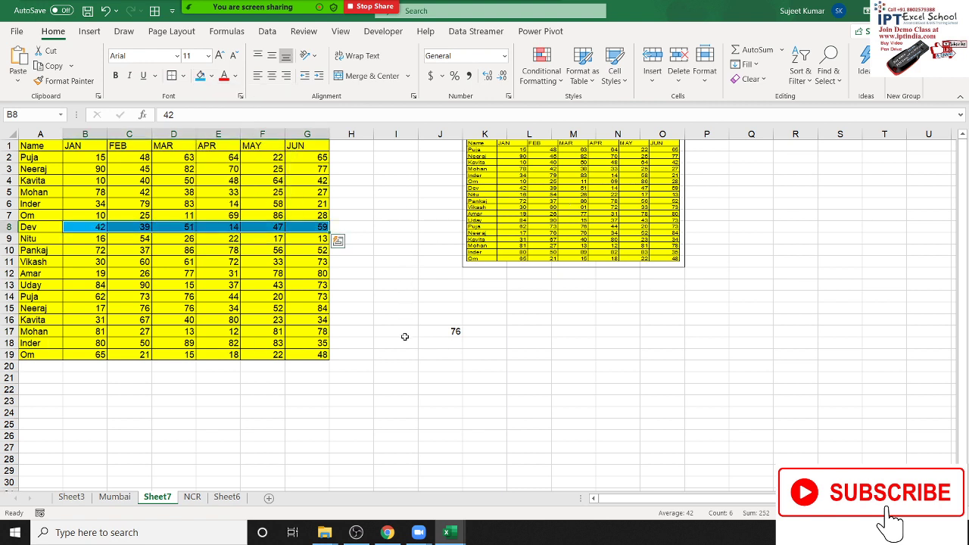
Step: Remove the table picture and copy the A1:G19 table
{"action": "left_click", "coordinate": [521, 232]}
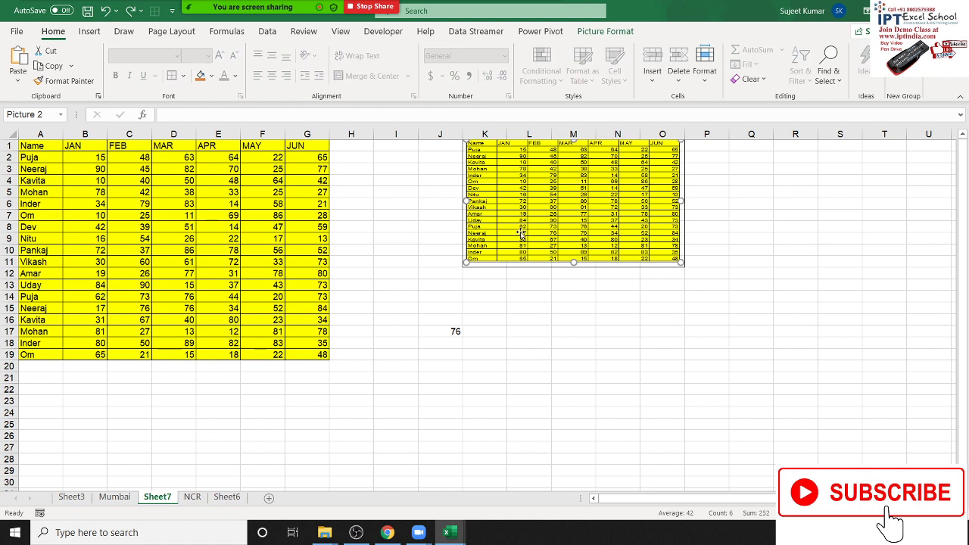
{"action": "key", "text": "Escape"}
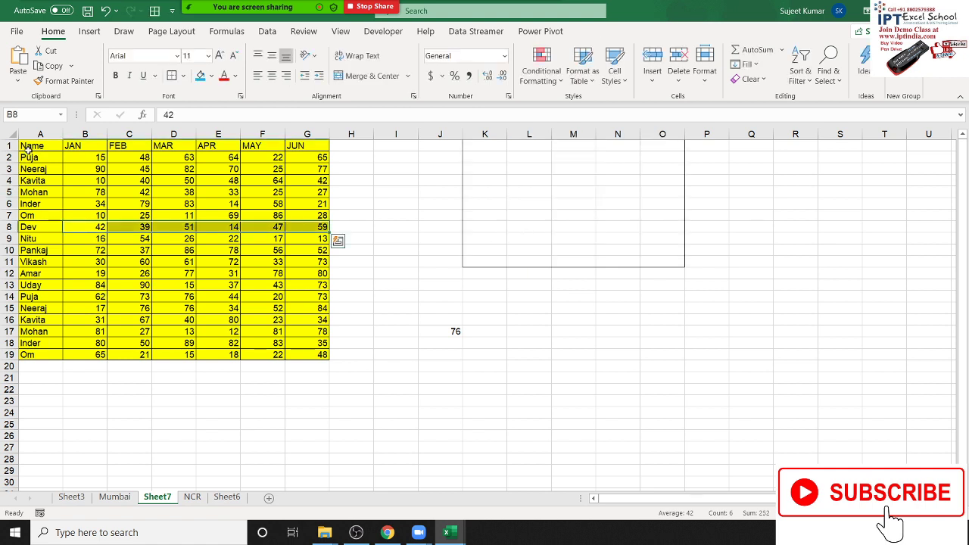
{"action": "mouse_move", "coordinate": [29, 147]}
{"action": "left_mouse_down"}
{"action": "mouse_move", "coordinate": [43, 170]}
{"action": "mouse_move", "coordinate": [316, 348]}
{"action": "left_mouse_up"}
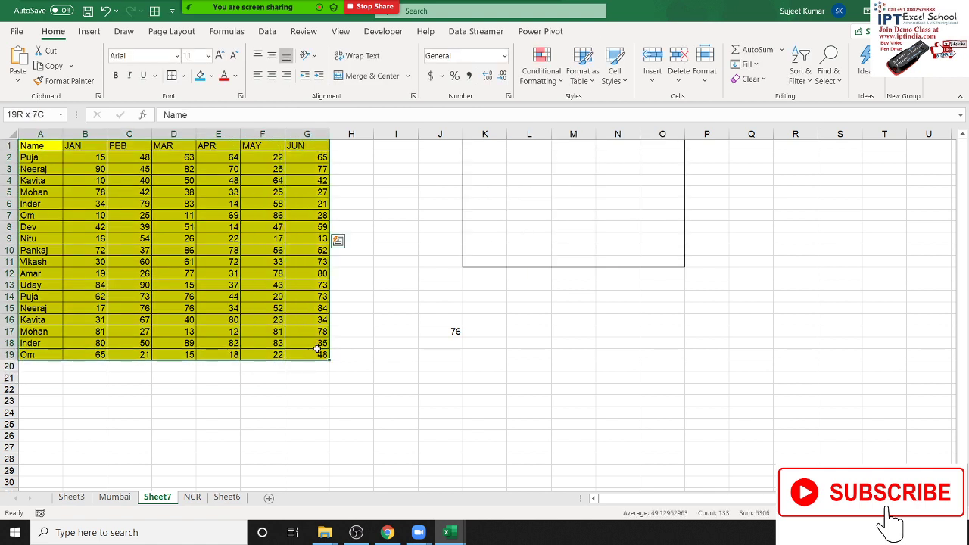
{"action": "key", "text": "ctrl+c"}
Step: Paste the table at K1 as a linked picture and shrink it
{"action": "left_click", "coordinate": [484, 146]}
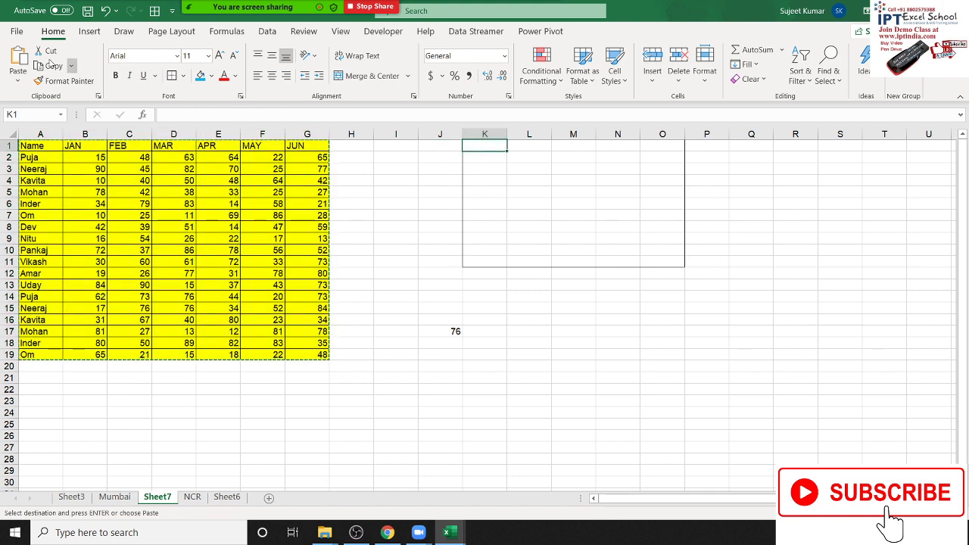
{"action": "left_click", "coordinate": [24, 84]}
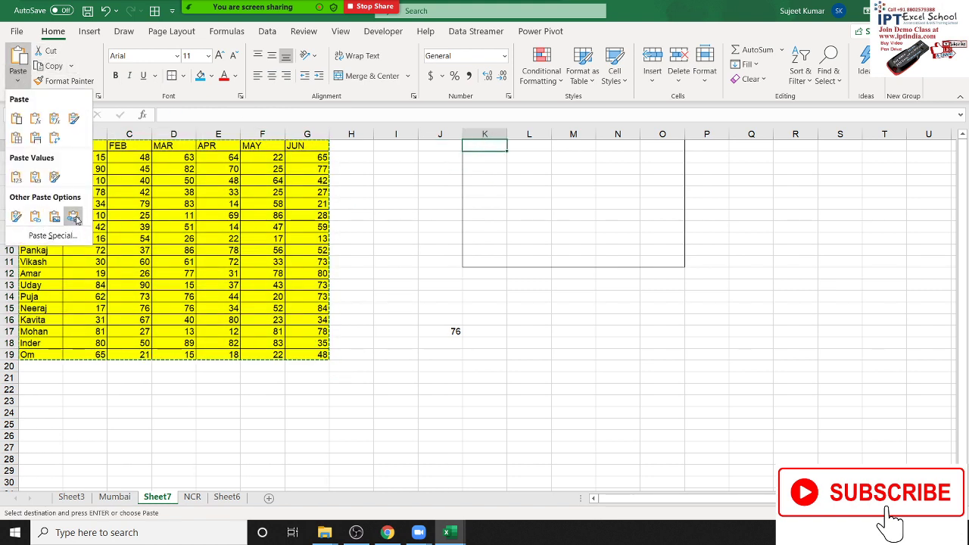
{"action": "left_click", "coordinate": [74, 218]}
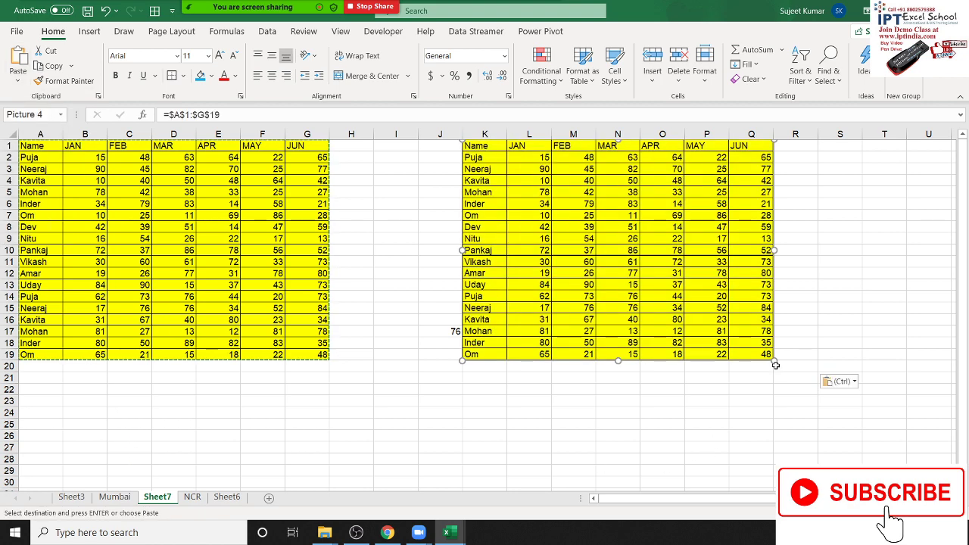
{"action": "mouse_move", "coordinate": [773, 360]}
{"action": "left_mouse_down"}
{"action": "mouse_move", "coordinate": [702, 258]}
{"action": "mouse_move", "coordinate": [687, 298]}
{"action": "left_mouse_up"}
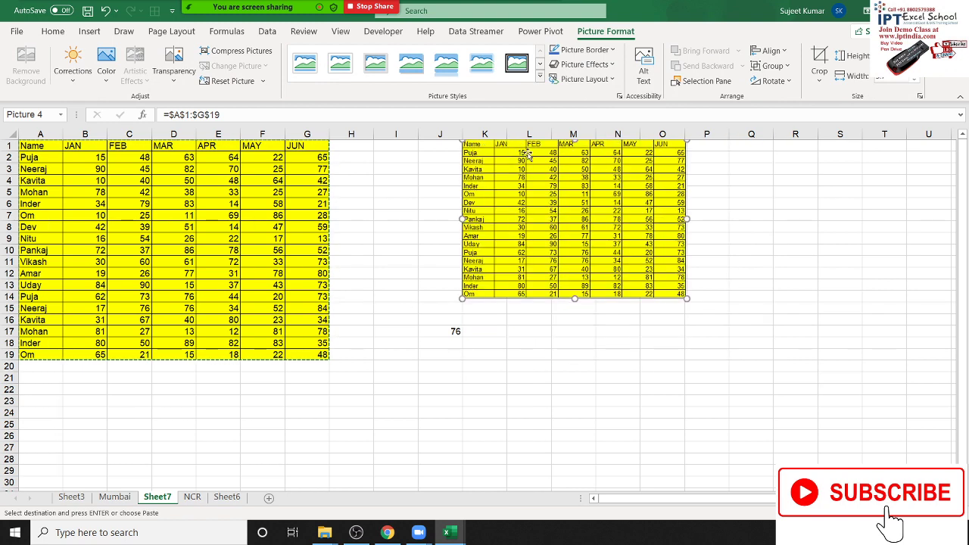
Step: Enter 500 in B2 and move the linked picture left and down beside the table
{"action": "left_click", "coordinate": [100, 155]}
{"action": "type", "text": "500"}
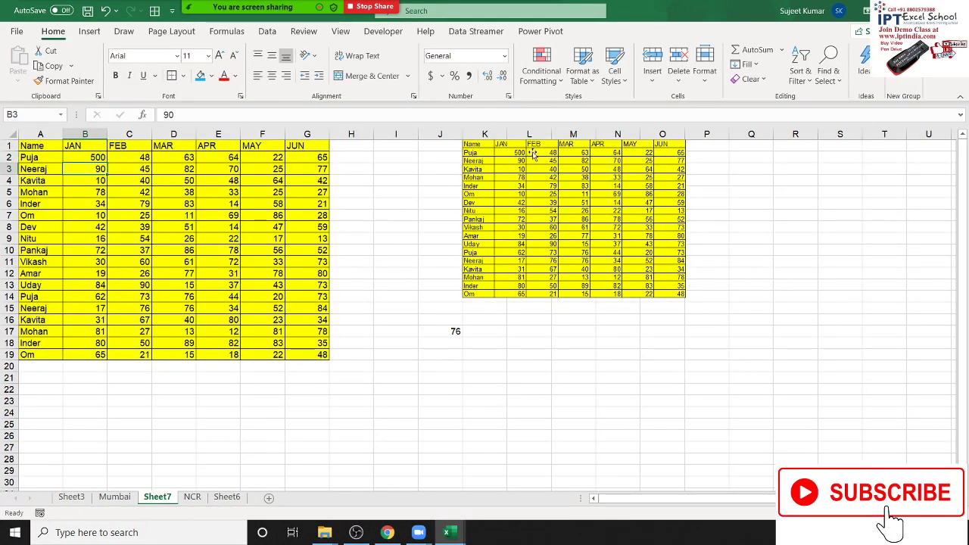
{"action": "mouse_move", "coordinate": [529, 164]}
{"action": "left_mouse_down"}
{"action": "mouse_move", "coordinate": [626, 238]}
{"action": "mouse_move", "coordinate": [579, 185]}
{"action": "left_mouse_up"}
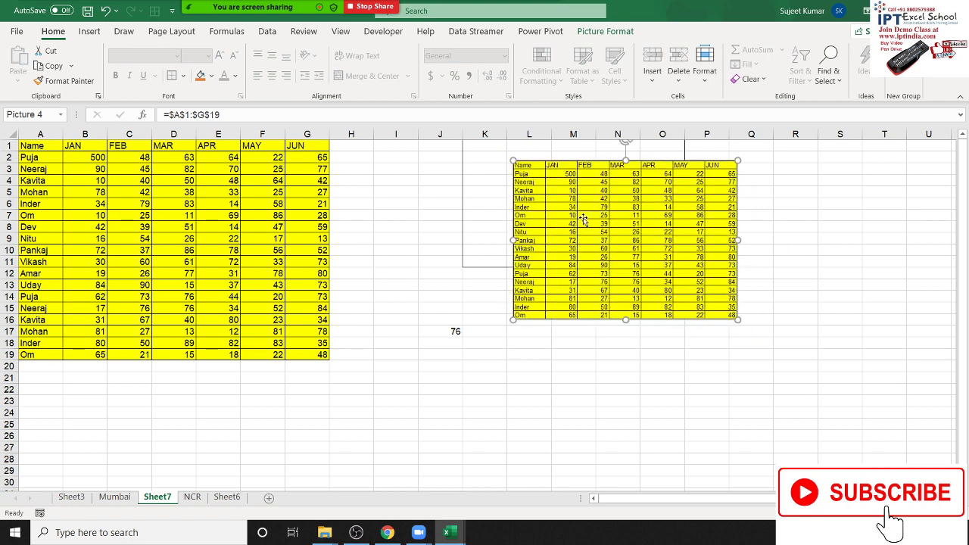
{"action": "left_click_drag", "start_coordinate": [591, 218], "coordinate": [547, 258]}
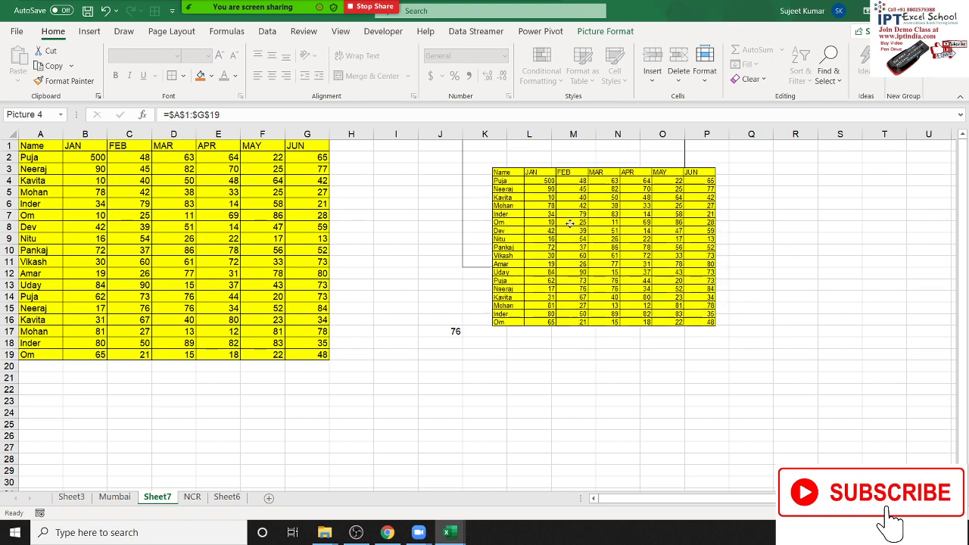
{"action": "left_click", "coordinate": [85, 170]}
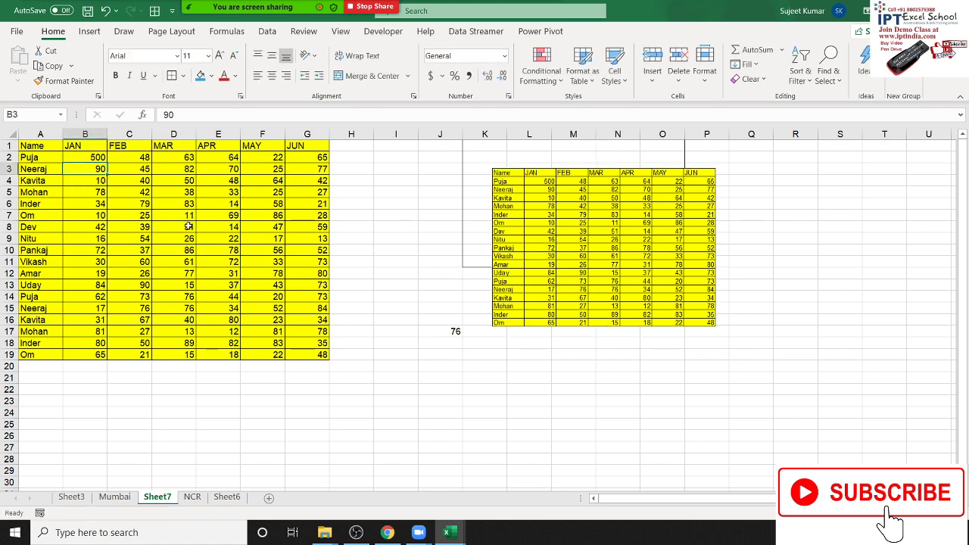
{"action": "mouse_move", "coordinate": [643, 243]}
{"action": "left_mouse_down"}
{"action": "mouse_move", "coordinate": [610, 262]}
{"action": "mouse_move", "coordinate": [605, 235]}
{"action": "left_mouse_up"}
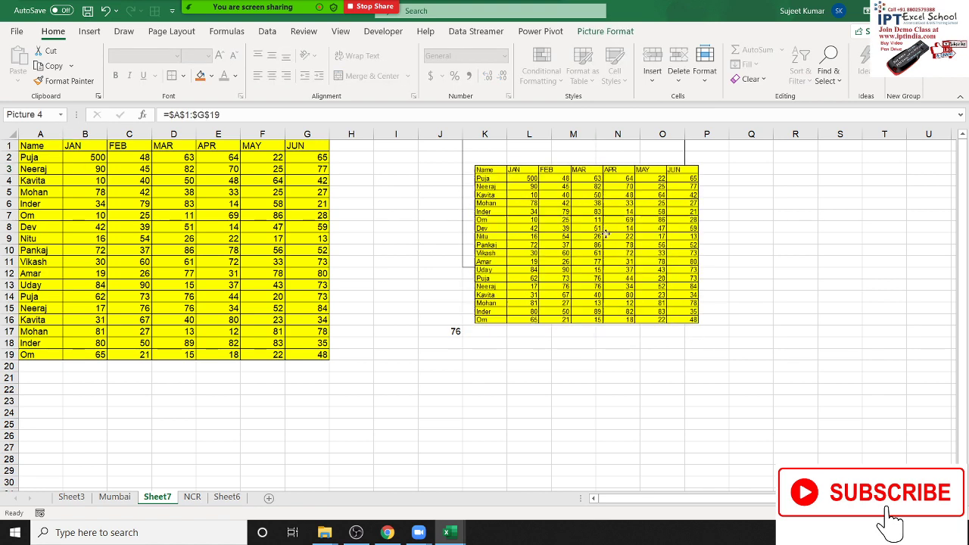
{"action": "left_click", "coordinate": [227, 273]}
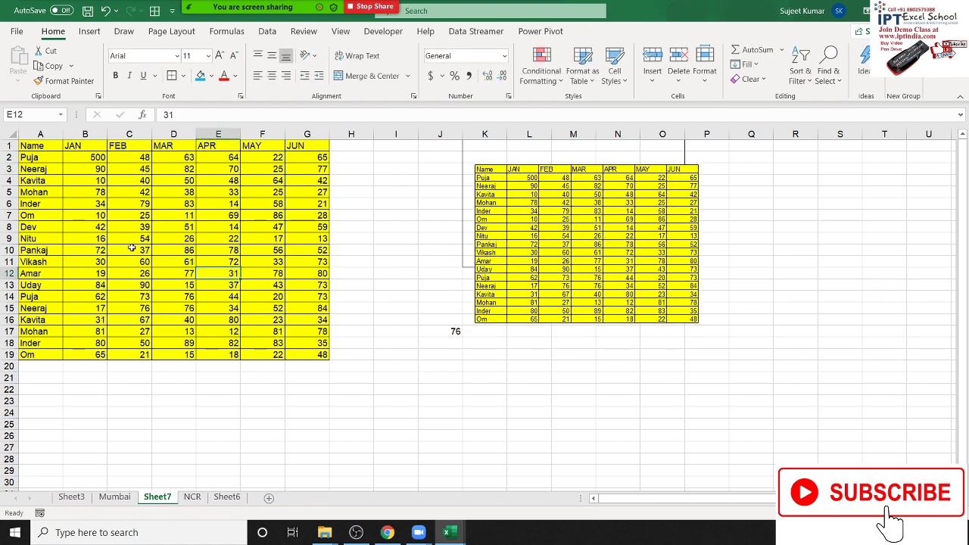
Step: Select FEB cells, B7 and the linked picture in turn, ending on Puja's JAN cell B2
{"action": "left_click_drag", "start_coordinate": [108, 227], "coordinate": [280, 265]}
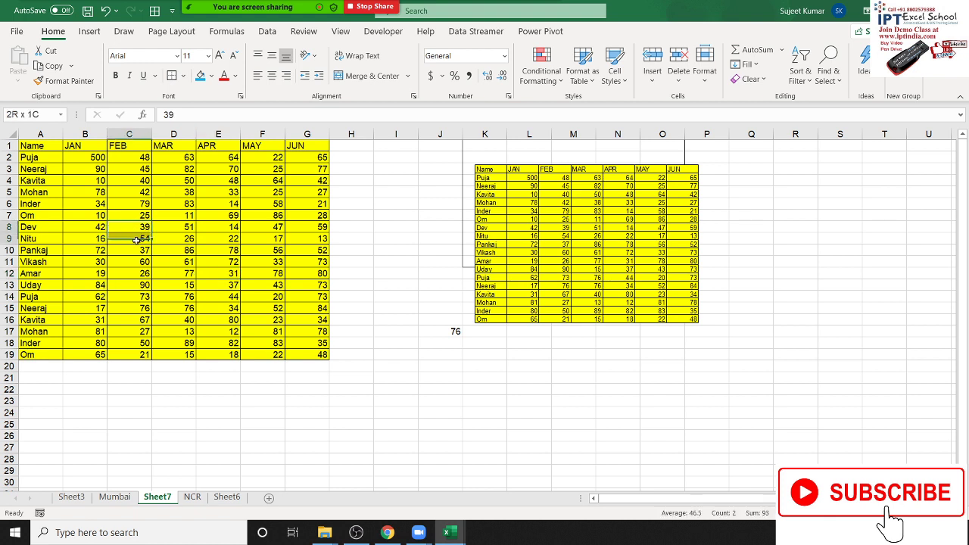
{"action": "left_click", "coordinate": [512, 249]}
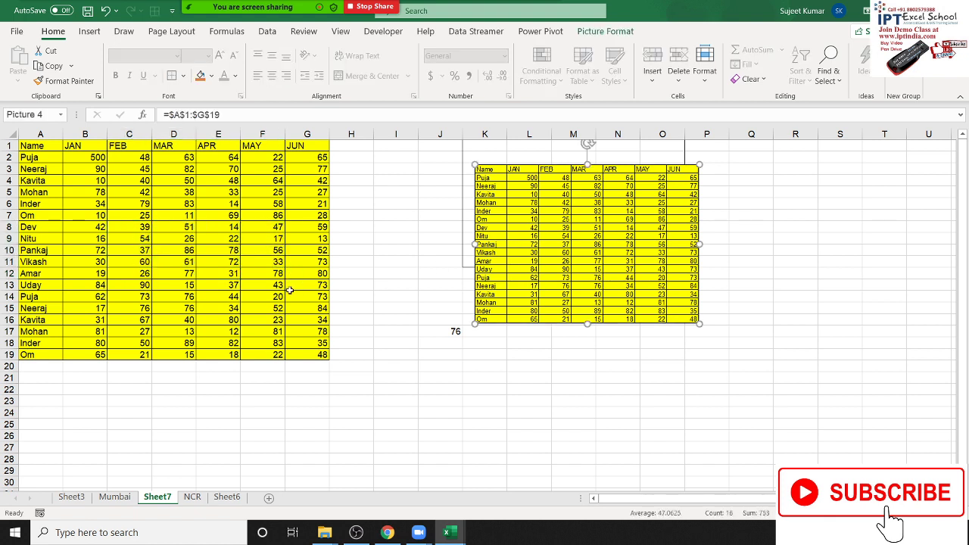
{"action": "left_click", "coordinate": [97, 217]}
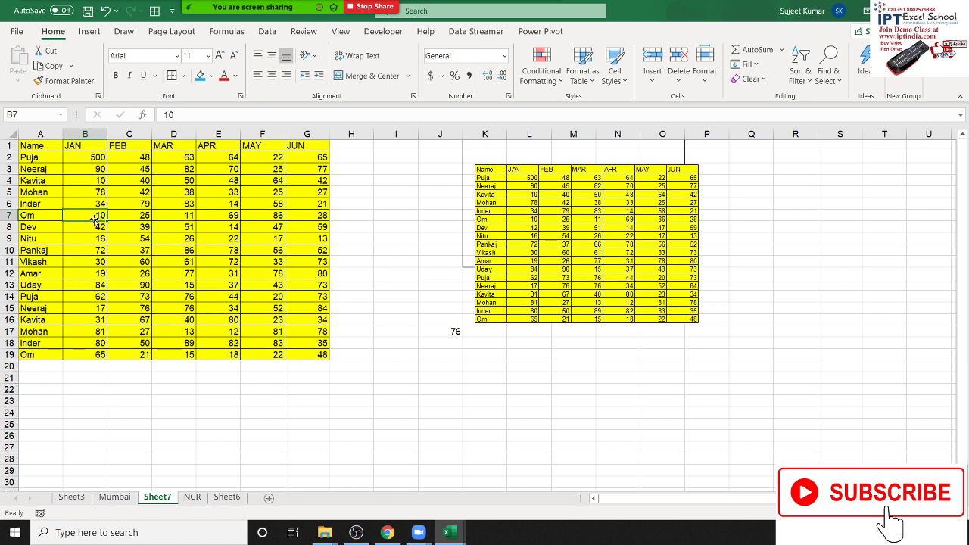
{"action": "left_click", "coordinate": [579, 266]}
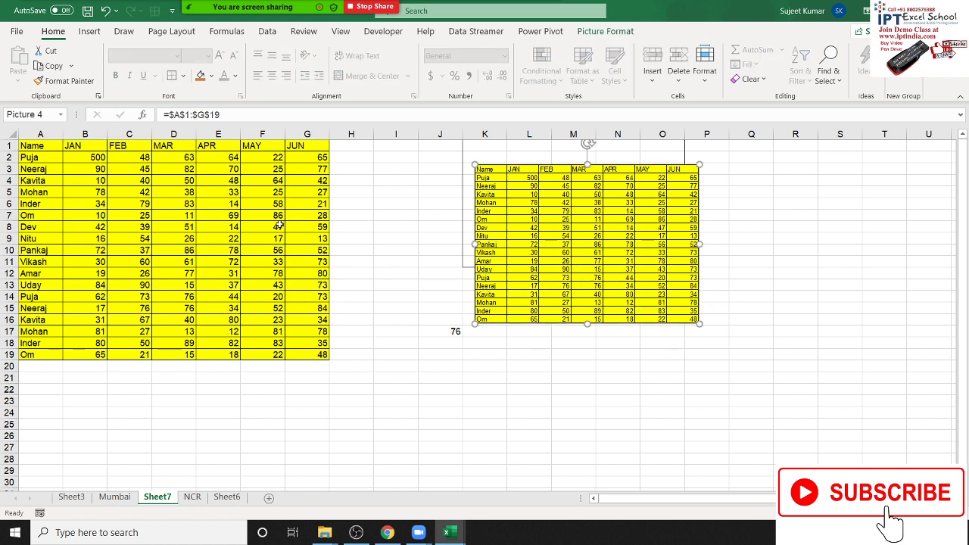
{"action": "left_click", "coordinate": [85, 154]}
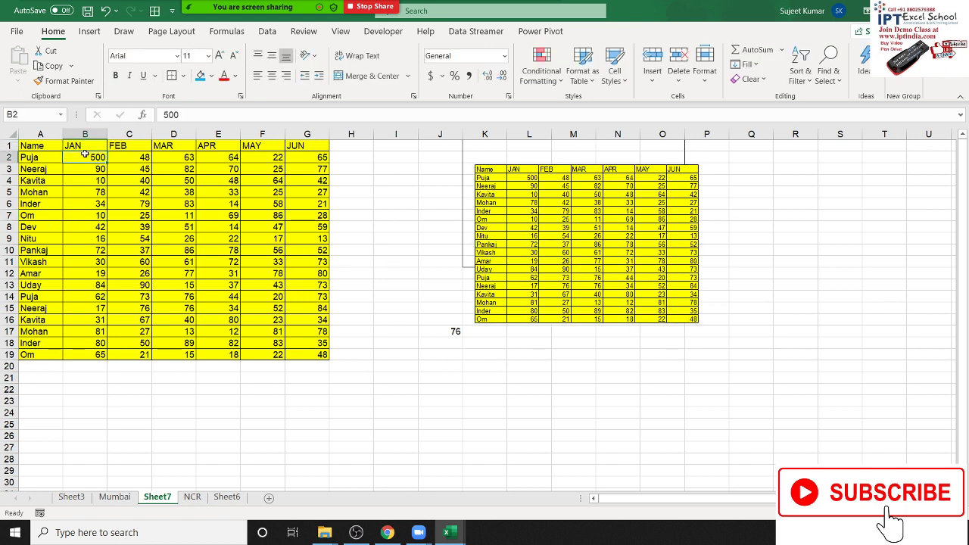
Step: Enter a new formula starting =20 in B2, then move the linked picture slightly lower
{"action": "type", "text": "=20+3"}
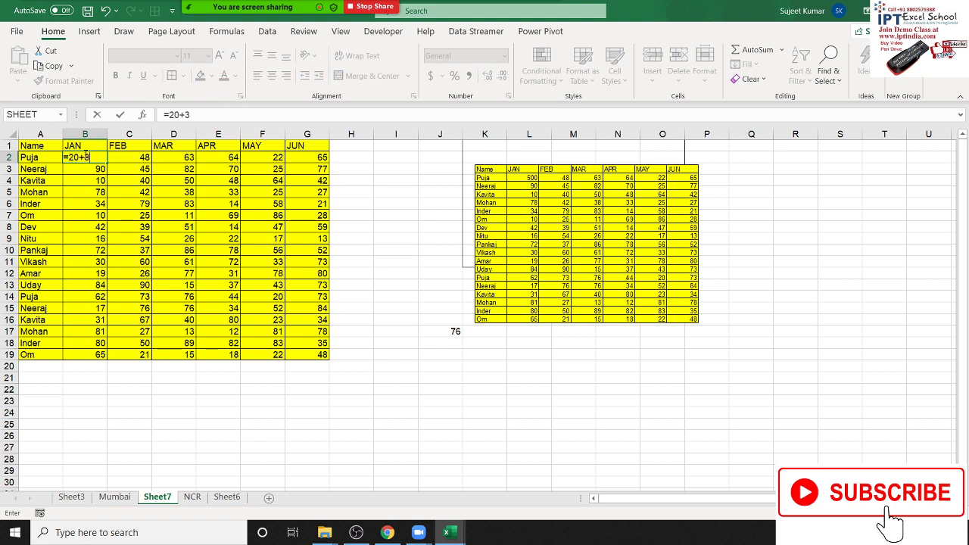
{"action": "key", "text": "Return"}
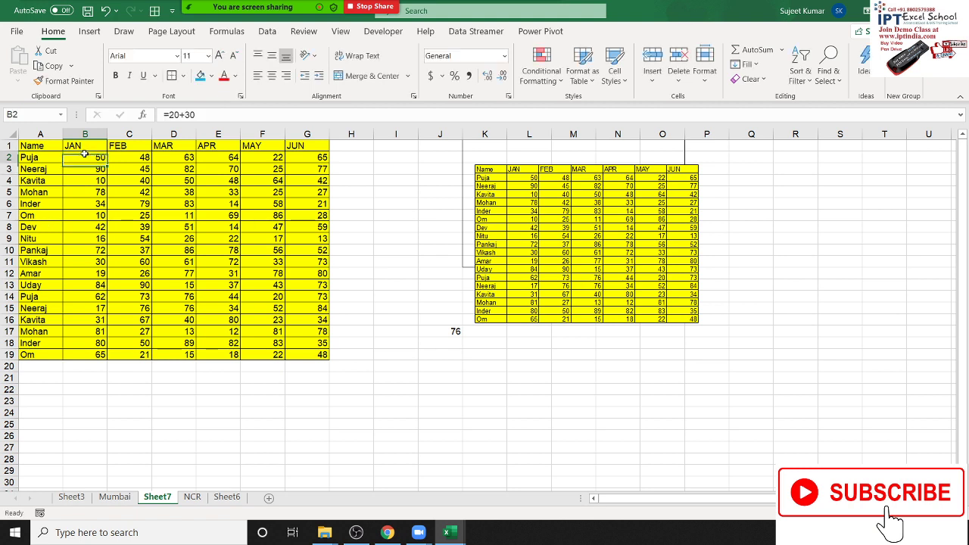
{"action": "left_click", "coordinate": [86, 155]}
{"action": "left_click_drag", "start_coordinate": [609, 266], "coordinate": [606, 280]}
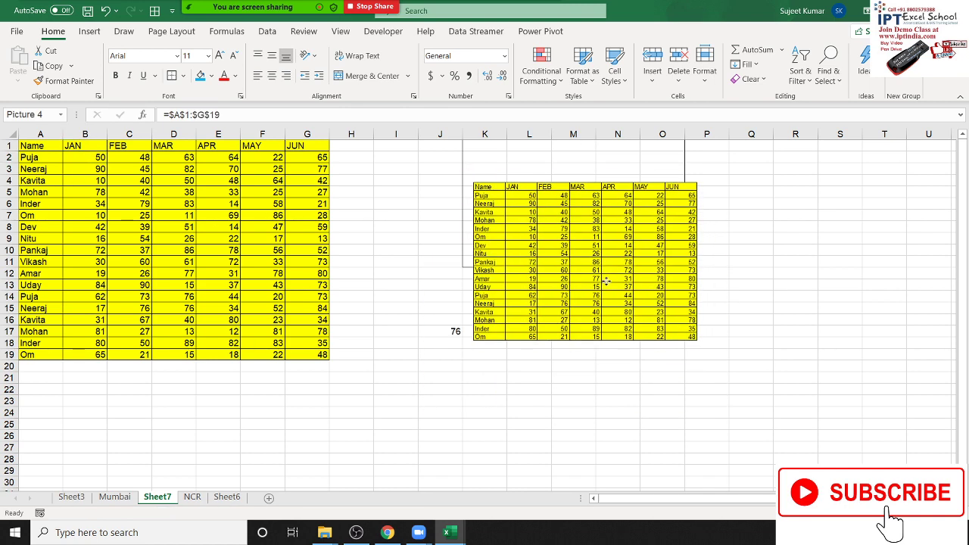
{"action": "left_click", "coordinate": [106, 157]}
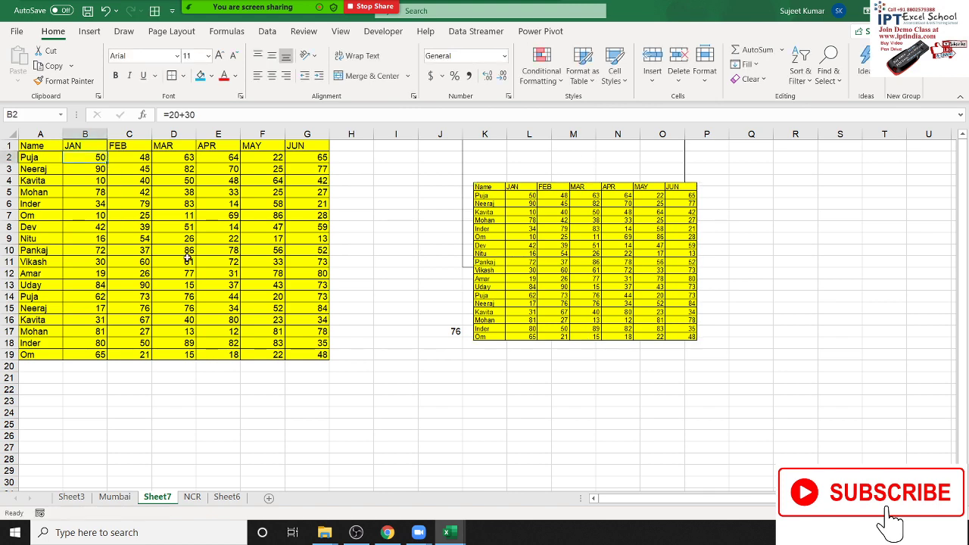
{"action": "left_click_drag", "start_coordinate": [613, 280], "coordinate": [603, 301]}
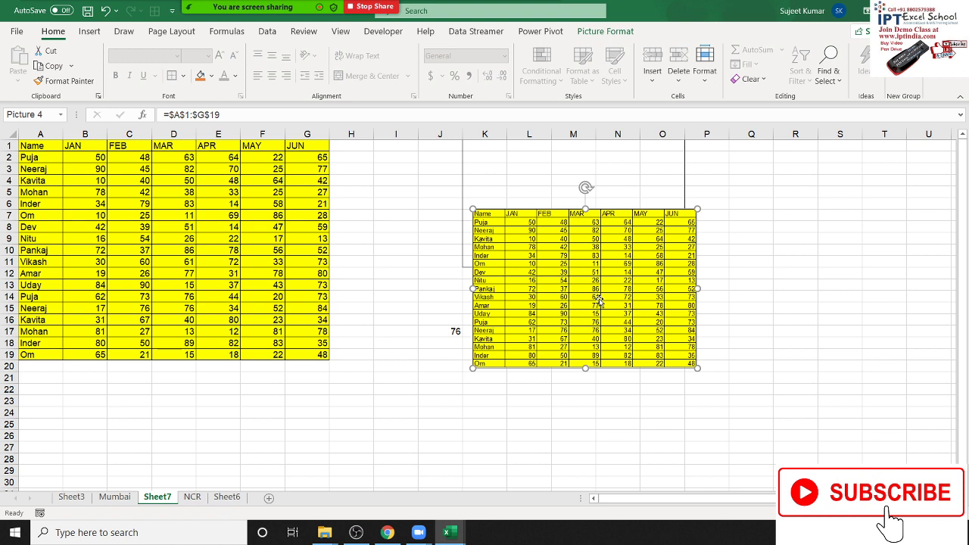
Step: Delete the linked picture and paint F15's yellow format onto empty cell L17
{"action": "key", "text": "Delete"}
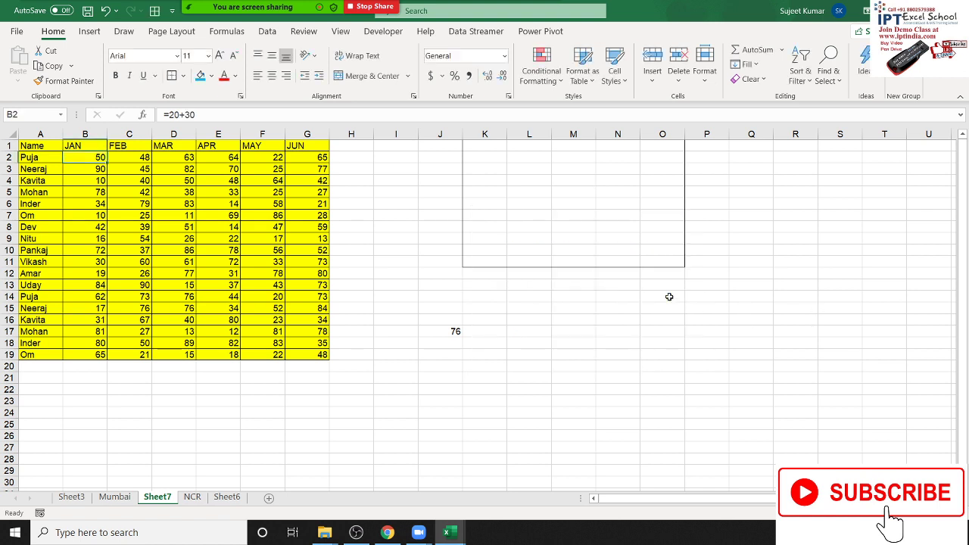
{"action": "left_click", "coordinate": [796, 354]}
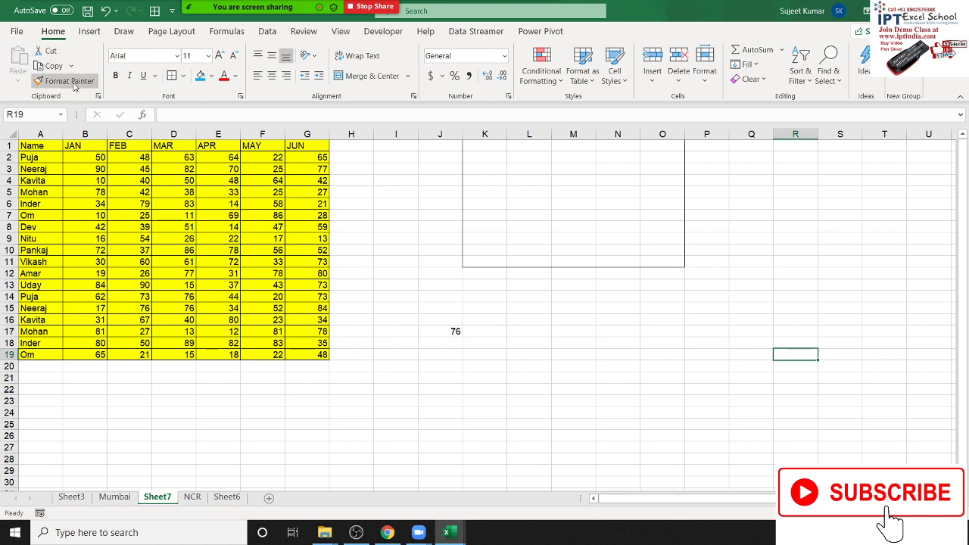
{"action": "left_click", "coordinate": [278, 306]}
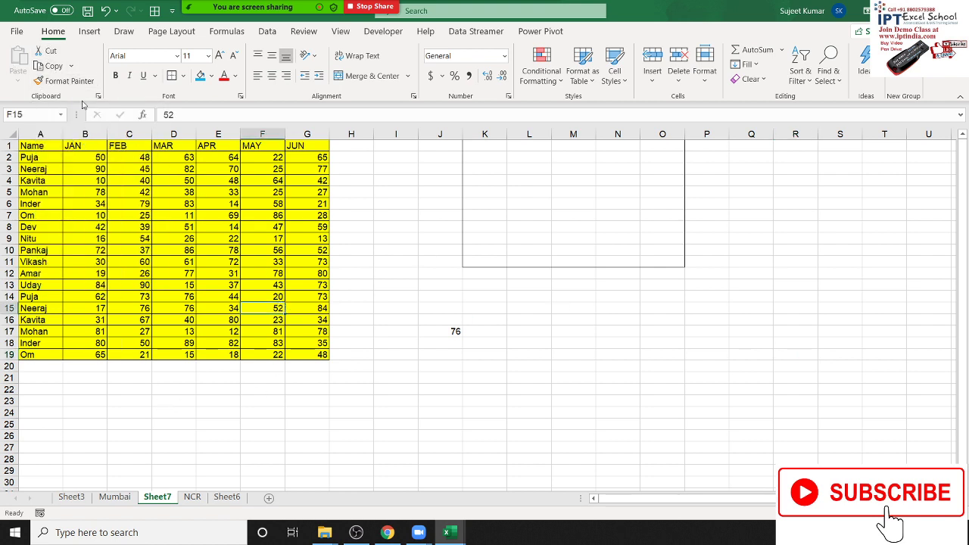
{"action": "left_click", "coordinate": [65, 81]}
{"action": "left_click", "coordinate": [516, 330]}
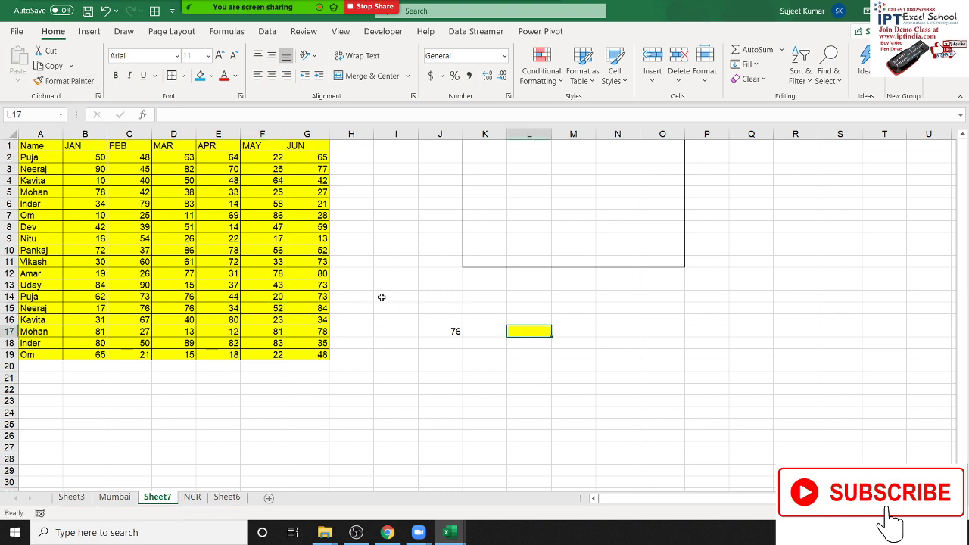
Step: Copy yellow formatting from E11 onto N23 and from G12 onto P21
{"action": "left_click", "coordinate": [203, 261]}
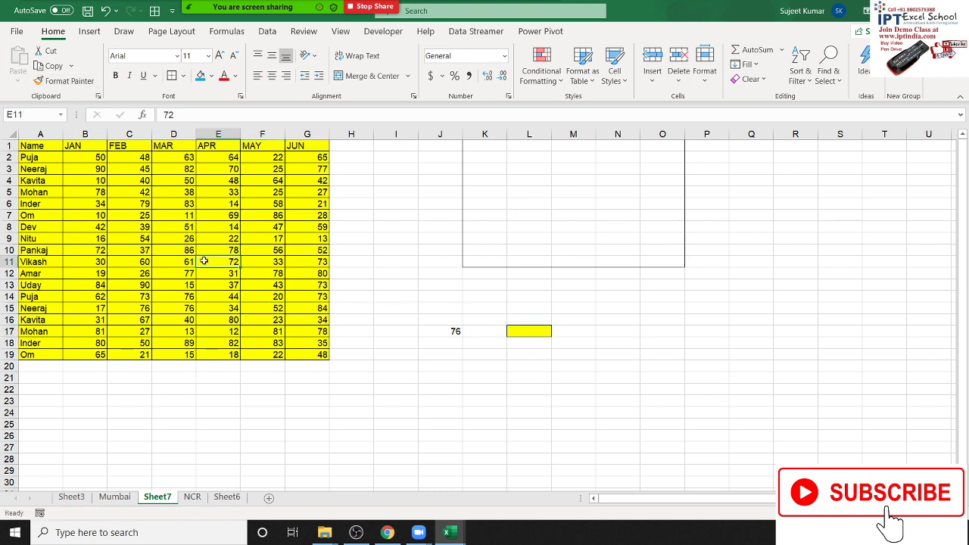
{"action": "left_click", "coordinate": [65, 80]}
{"action": "left_click", "coordinate": [617, 400]}
{"action": "left_click", "coordinate": [306, 274]}
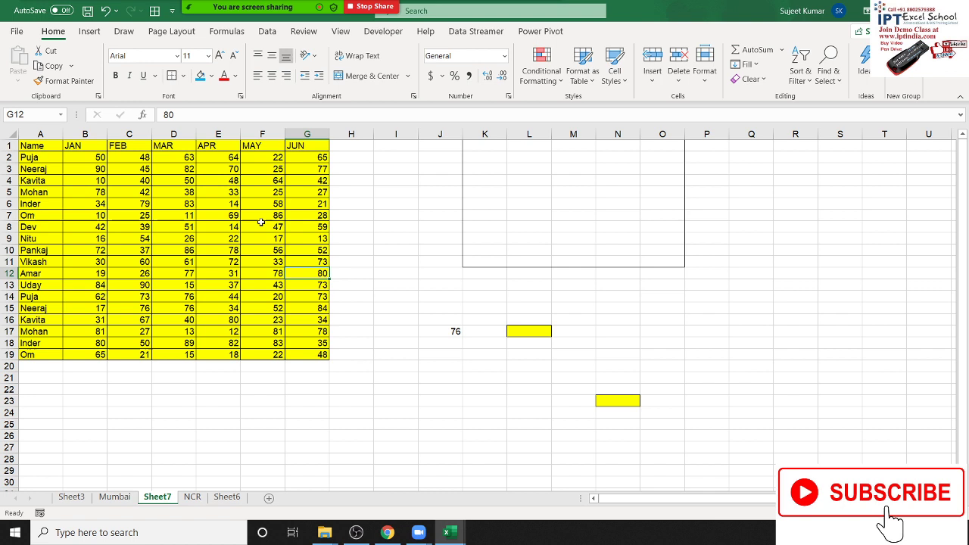
{"action": "left_click", "coordinate": [65, 80]}
{"action": "left_click", "coordinate": [706, 377]}
Step: Lock Format Painter on G13's yellow format and paint 17 scattered empty cells across columns I–R
{"action": "left_click", "coordinate": [288, 280]}
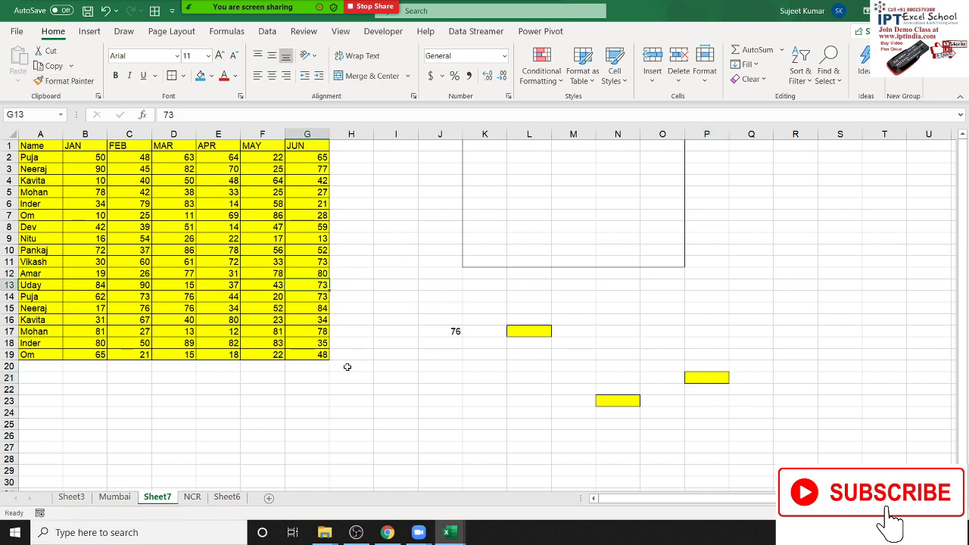
{"action": "left_click", "coordinate": [82, 81]}
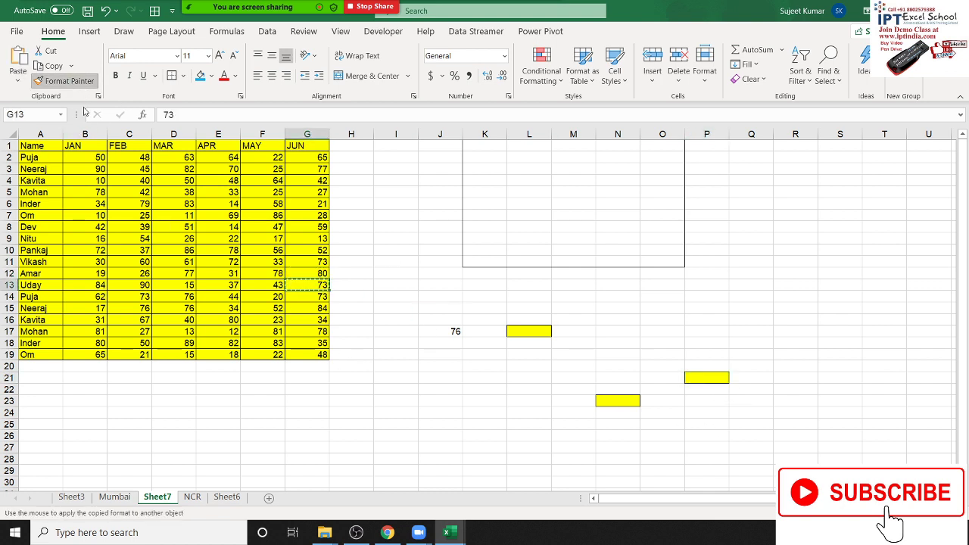
{"action": "left_click", "coordinate": [440, 401]}
{"action": "left_click", "coordinate": [395, 435]}
{"action": "left_click", "coordinate": [529, 447]}
{"action": "left_click", "coordinate": [537, 402]}
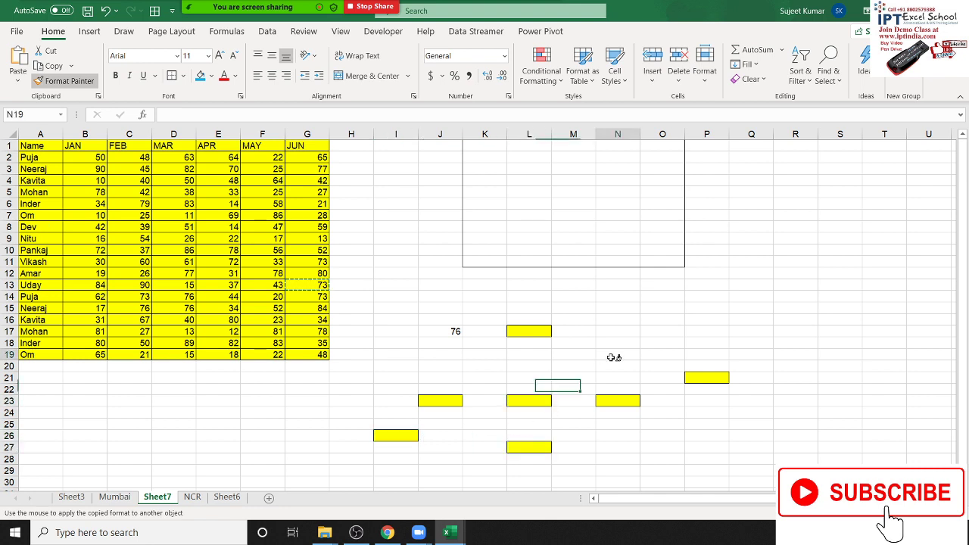
{"action": "left_click", "coordinate": [617, 355]}
{"action": "left_click", "coordinate": [750, 319]}
{"action": "left_click", "coordinate": [751, 249]}
{"action": "left_click", "coordinate": [662, 226]}
{"action": "left_click", "coordinate": [485, 226]}
{"action": "left_click", "coordinate": [395, 261]}
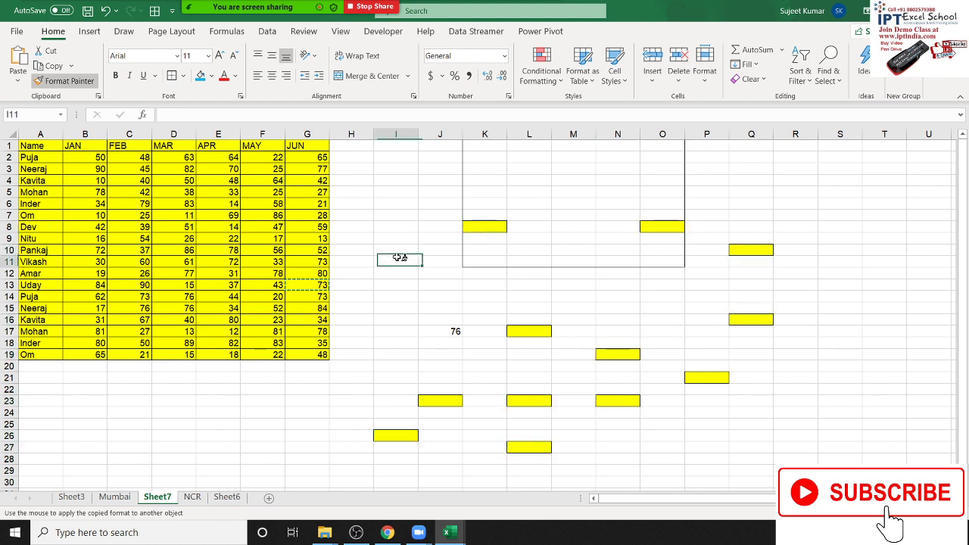
{"action": "left_click", "coordinate": [439, 284]}
{"action": "left_click", "coordinate": [529, 295]}
{"action": "left_click", "coordinate": [618, 296]}
{"action": "left_click", "coordinate": [655, 316]}
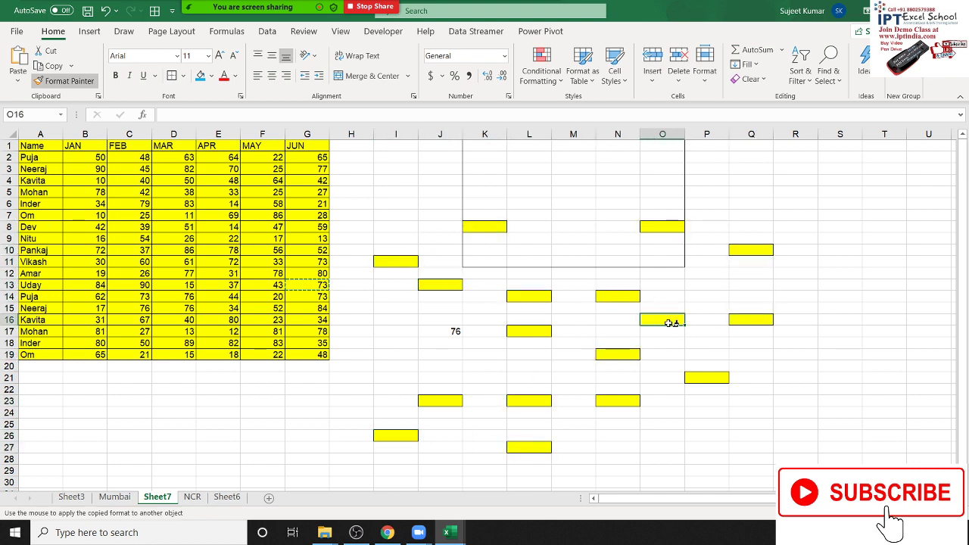
{"action": "left_click", "coordinate": [750, 365]}
{"action": "left_click", "coordinate": [794, 412]}
{"action": "left_click", "coordinate": [662, 435]}
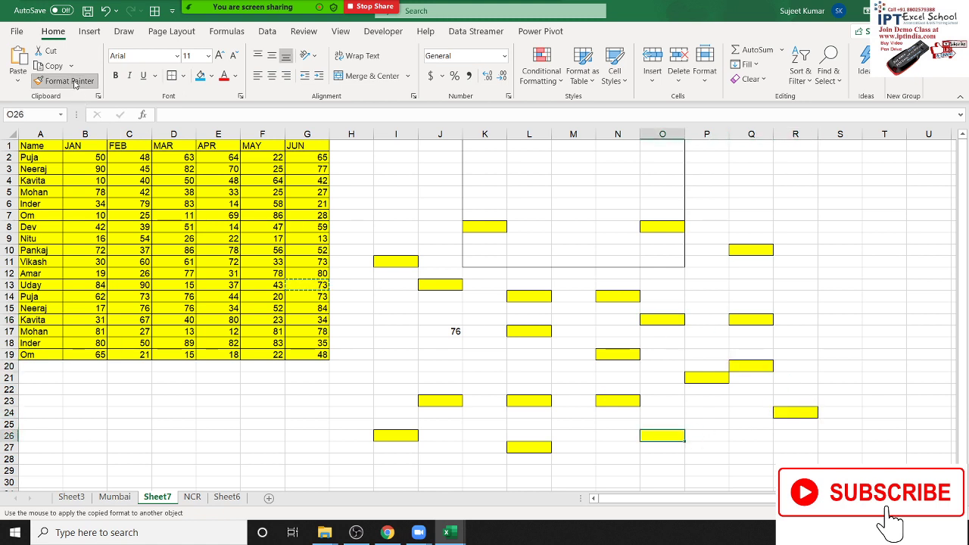
{"action": "left_click", "coordinate": [64, 80]}
Step: Select empty cells I23, I21 and J19
{"action": "left_click", "coordinate": [415, 397]}
{"action": "left_click", "coordinate": [414, 374]}
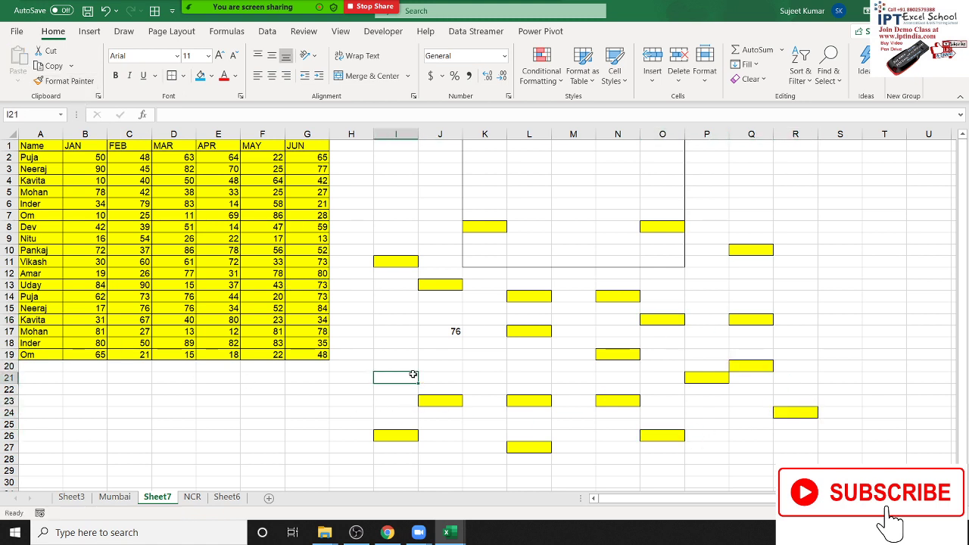
{"action": "left_click", "coordinate": [420, 353]}
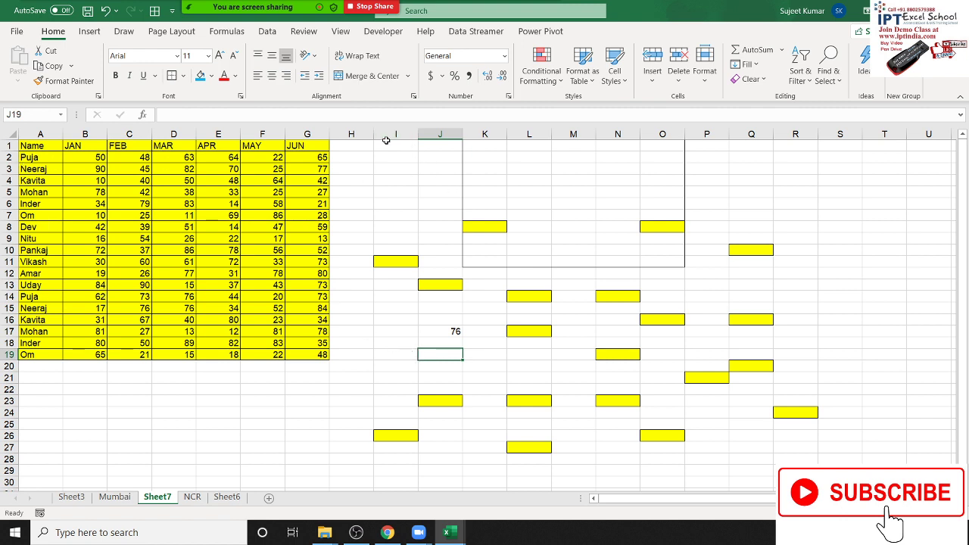
Step: Select columns I to S on Sheet7, then bring up the Zoom meeting controls
{"action": "mouse_move", "coordinate": [386, 136]}
{"action": "left_mouse_down"}
{"action": "mouse_move", "coordinate": [774, 178]}
{"action": "mouse_move", "coordinate": [839, 167]}
{"action": "left_mouse_up"}
{"action": "left_click", "coordinate": [144, 14]}
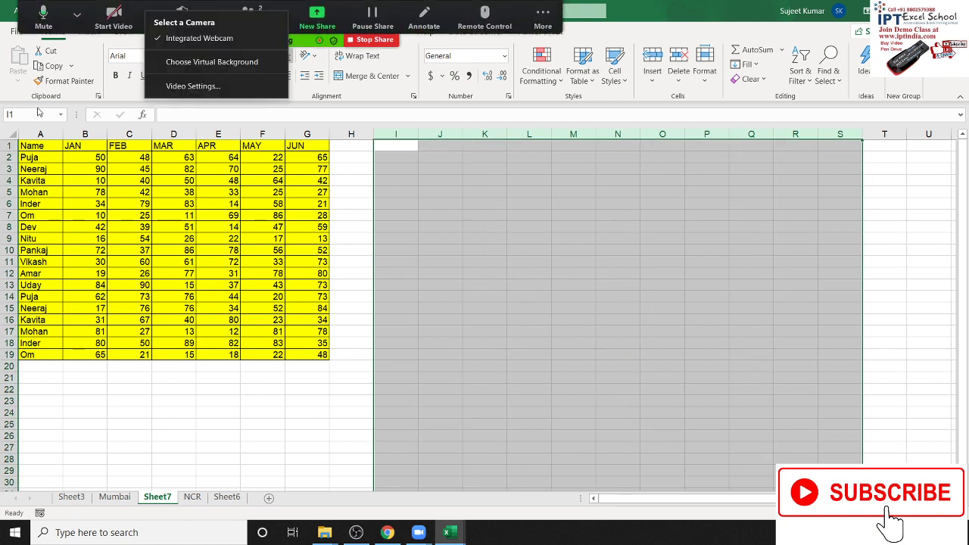